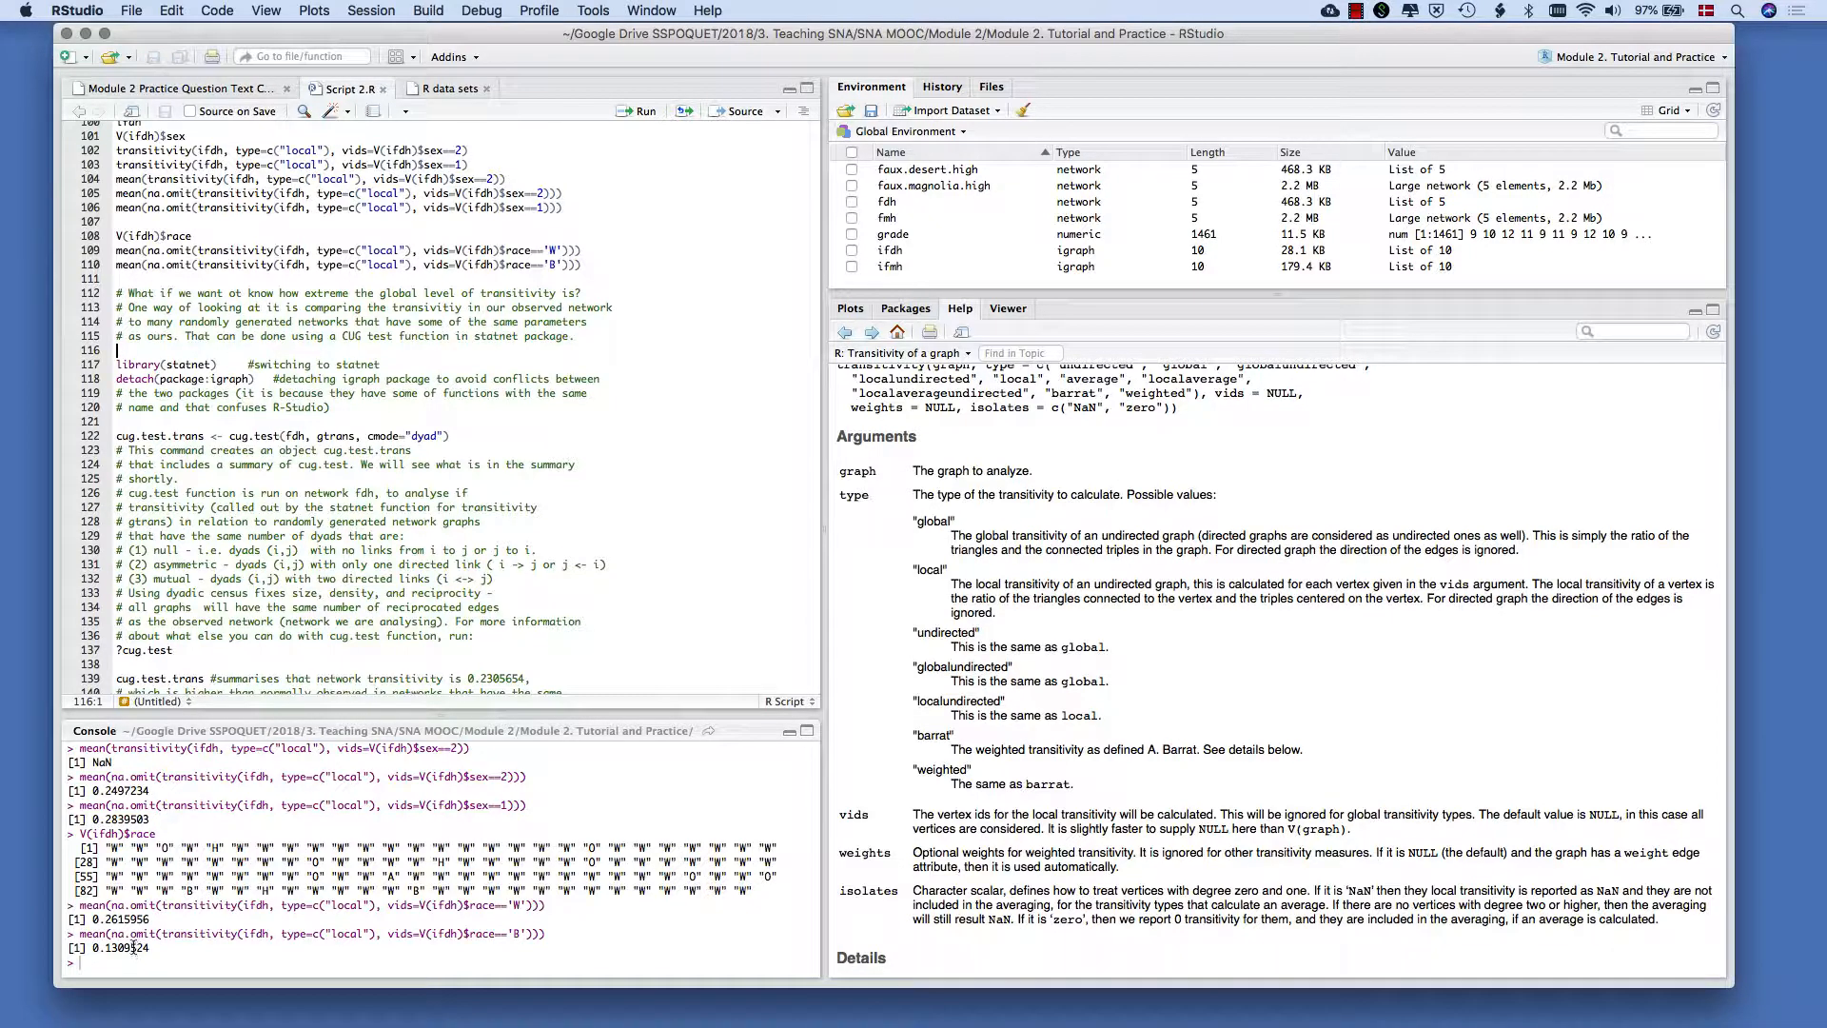
Step: Run the script line that calculates the global transitivity of the ifdh network
scroll(134, 949, up, 3)
scroll(133, 949, up, 3)
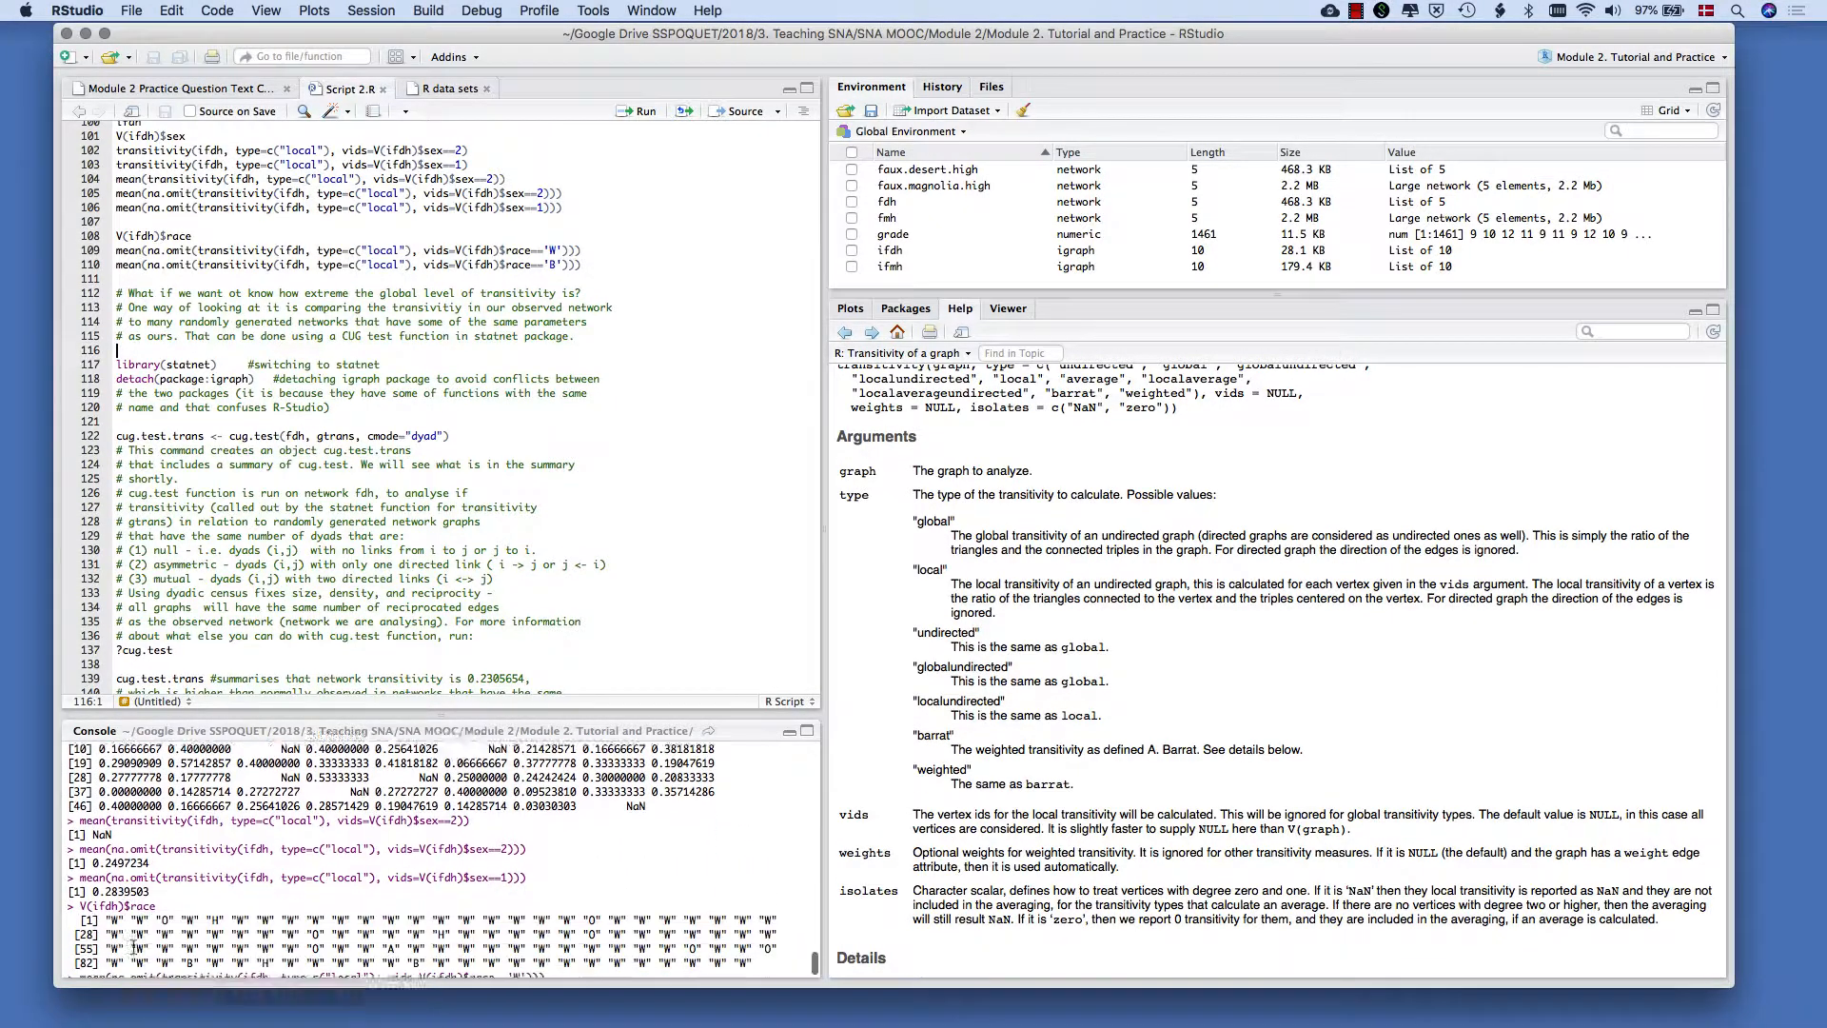
scroll(133, 948, down, 5)
scroll(252, 332, up, 4)
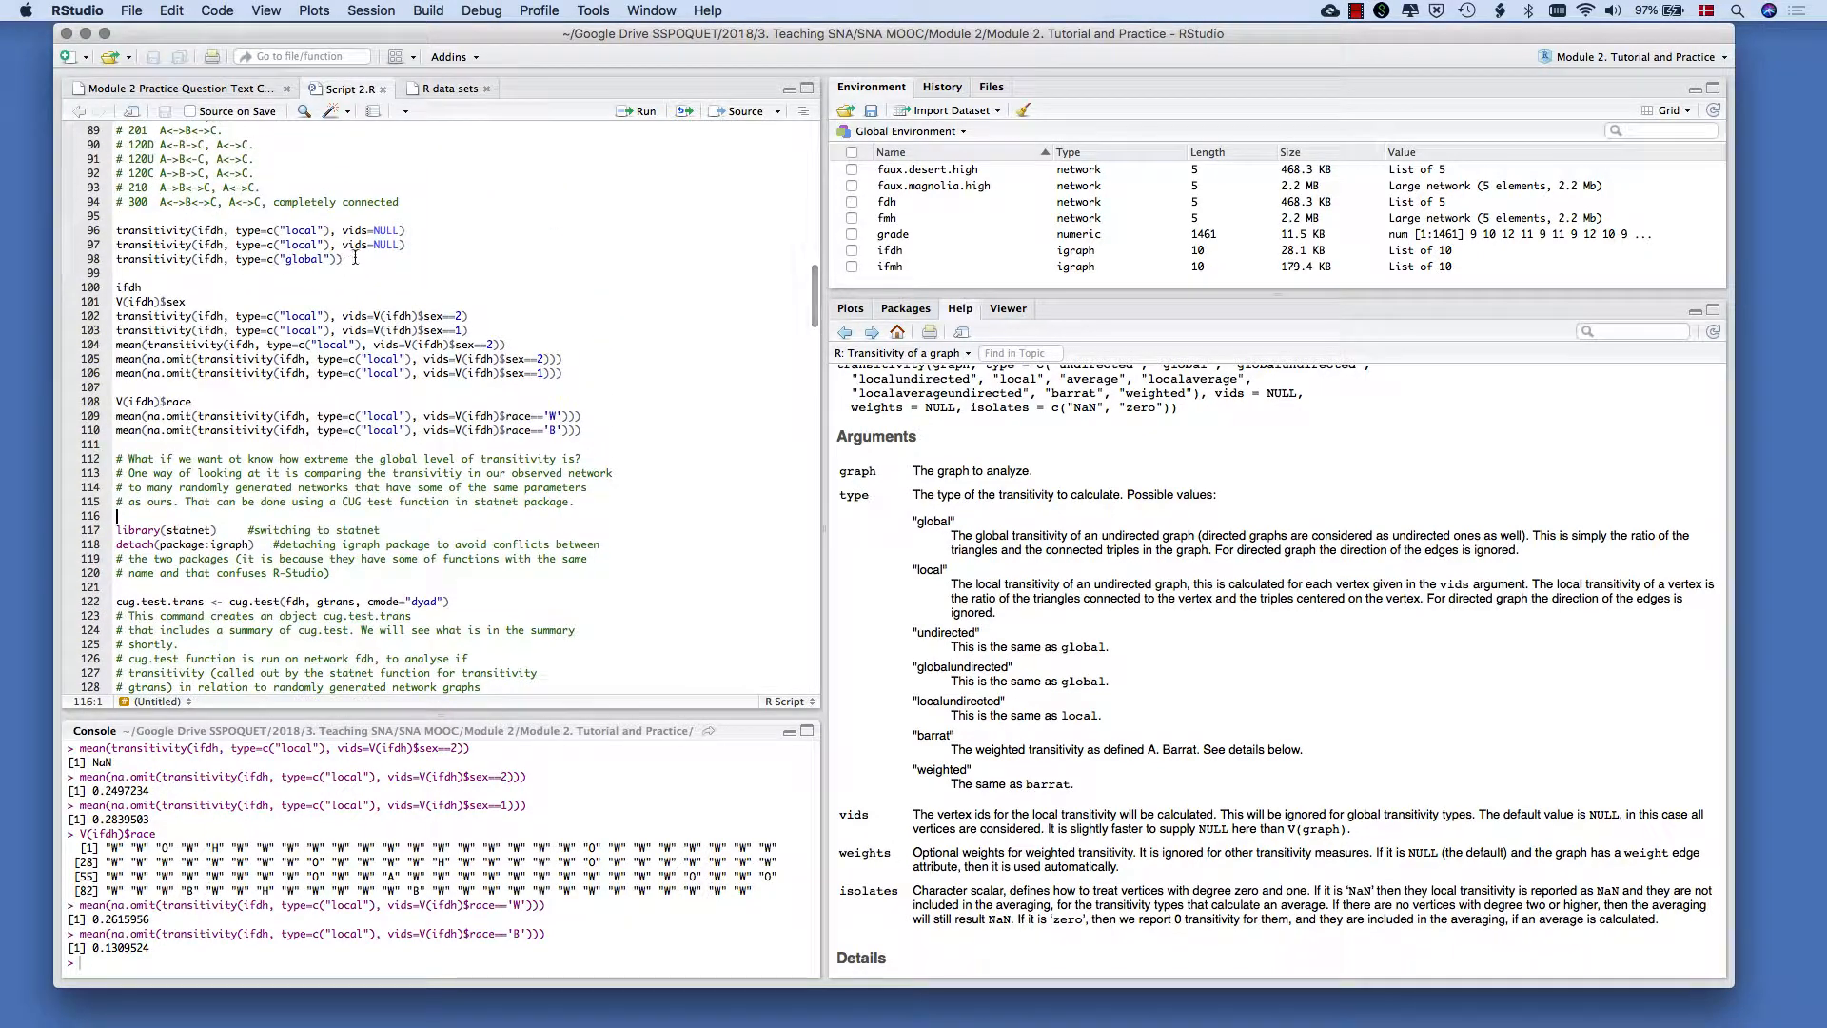
drag(343, 258, 110, 257)
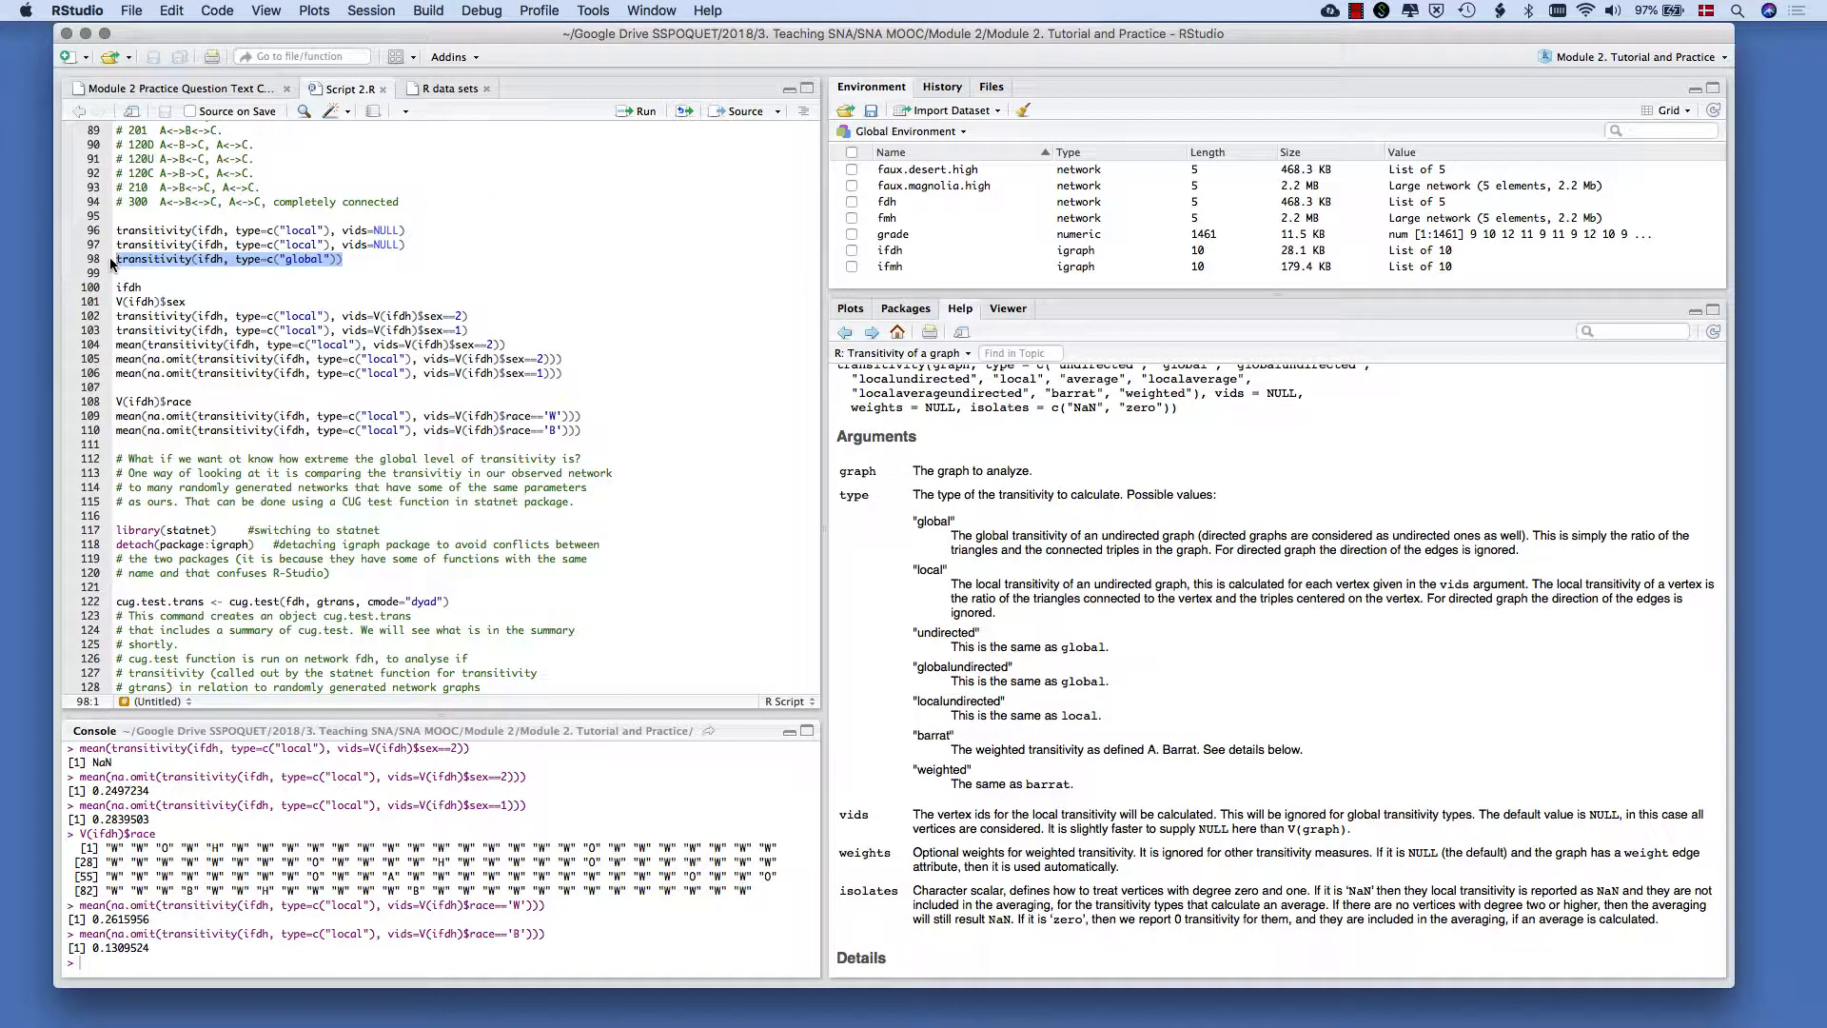
key(super+Return)
drag(158, 947, 96, 944)
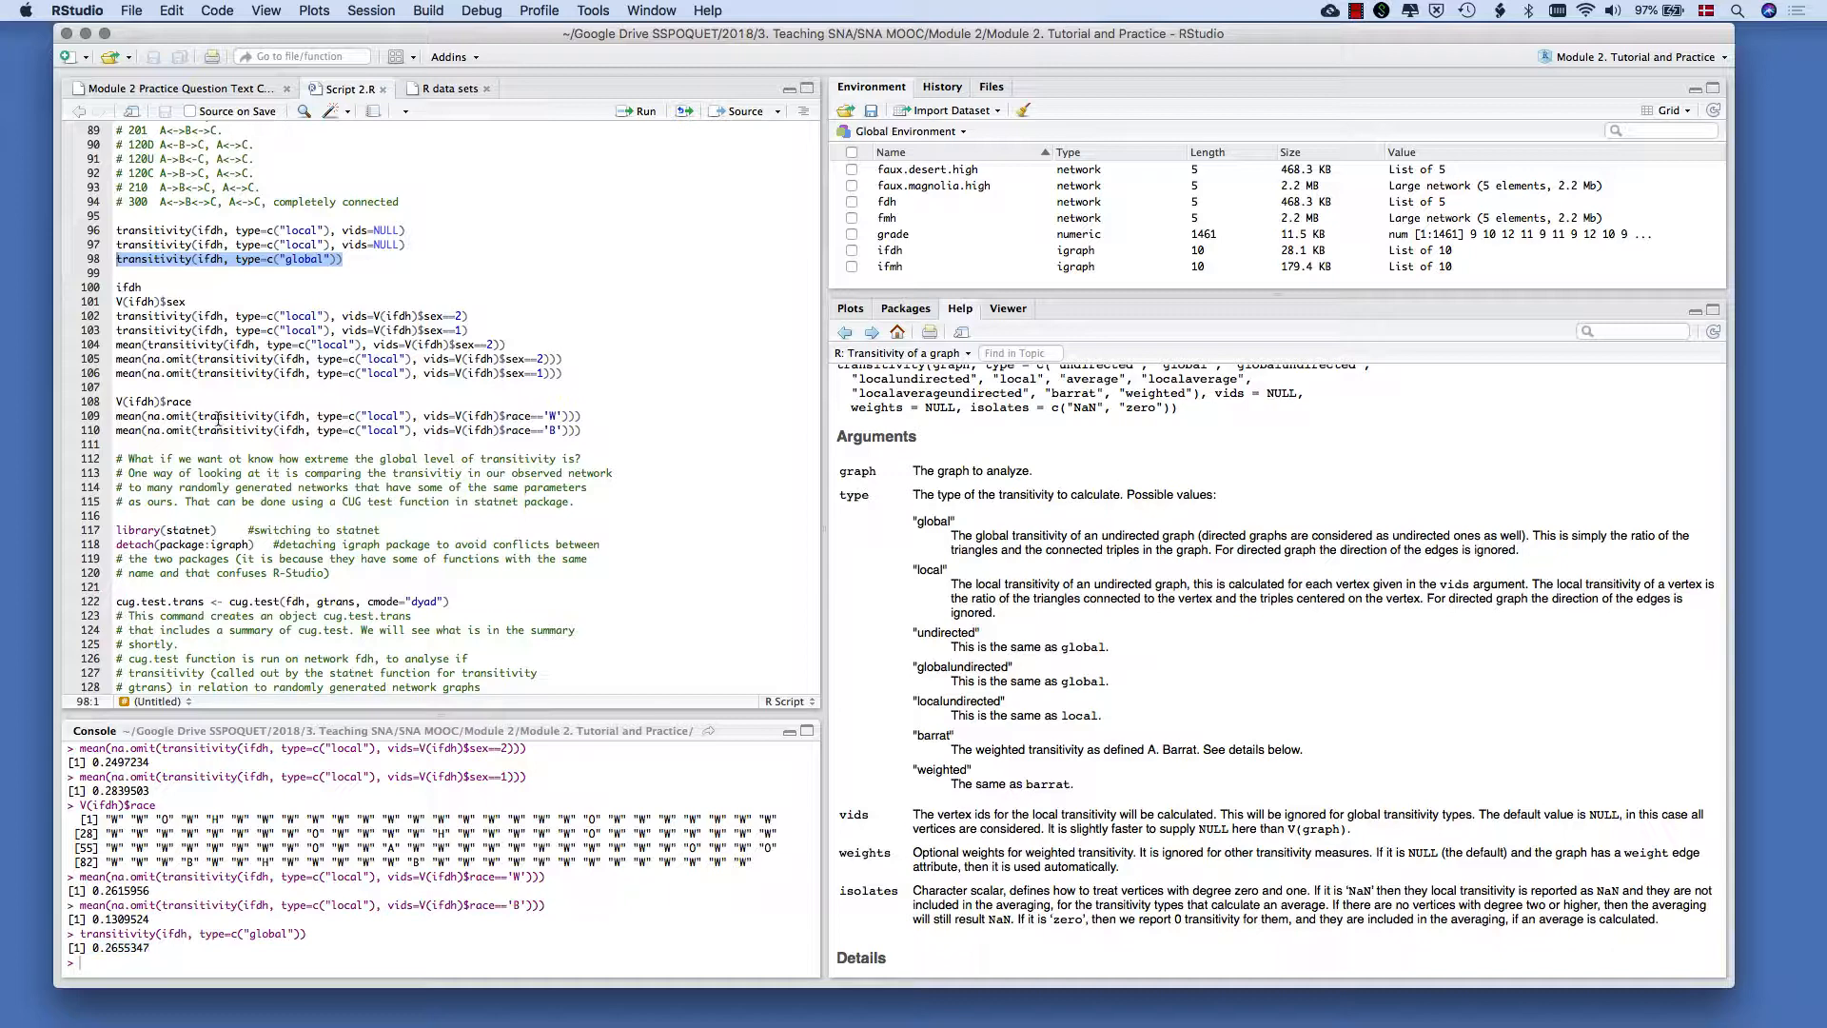
Step: Load the statnet package by running the library(statnet) line of the script
scroll(219, 416, down, 2)
scroll(219, 416, down, 3)
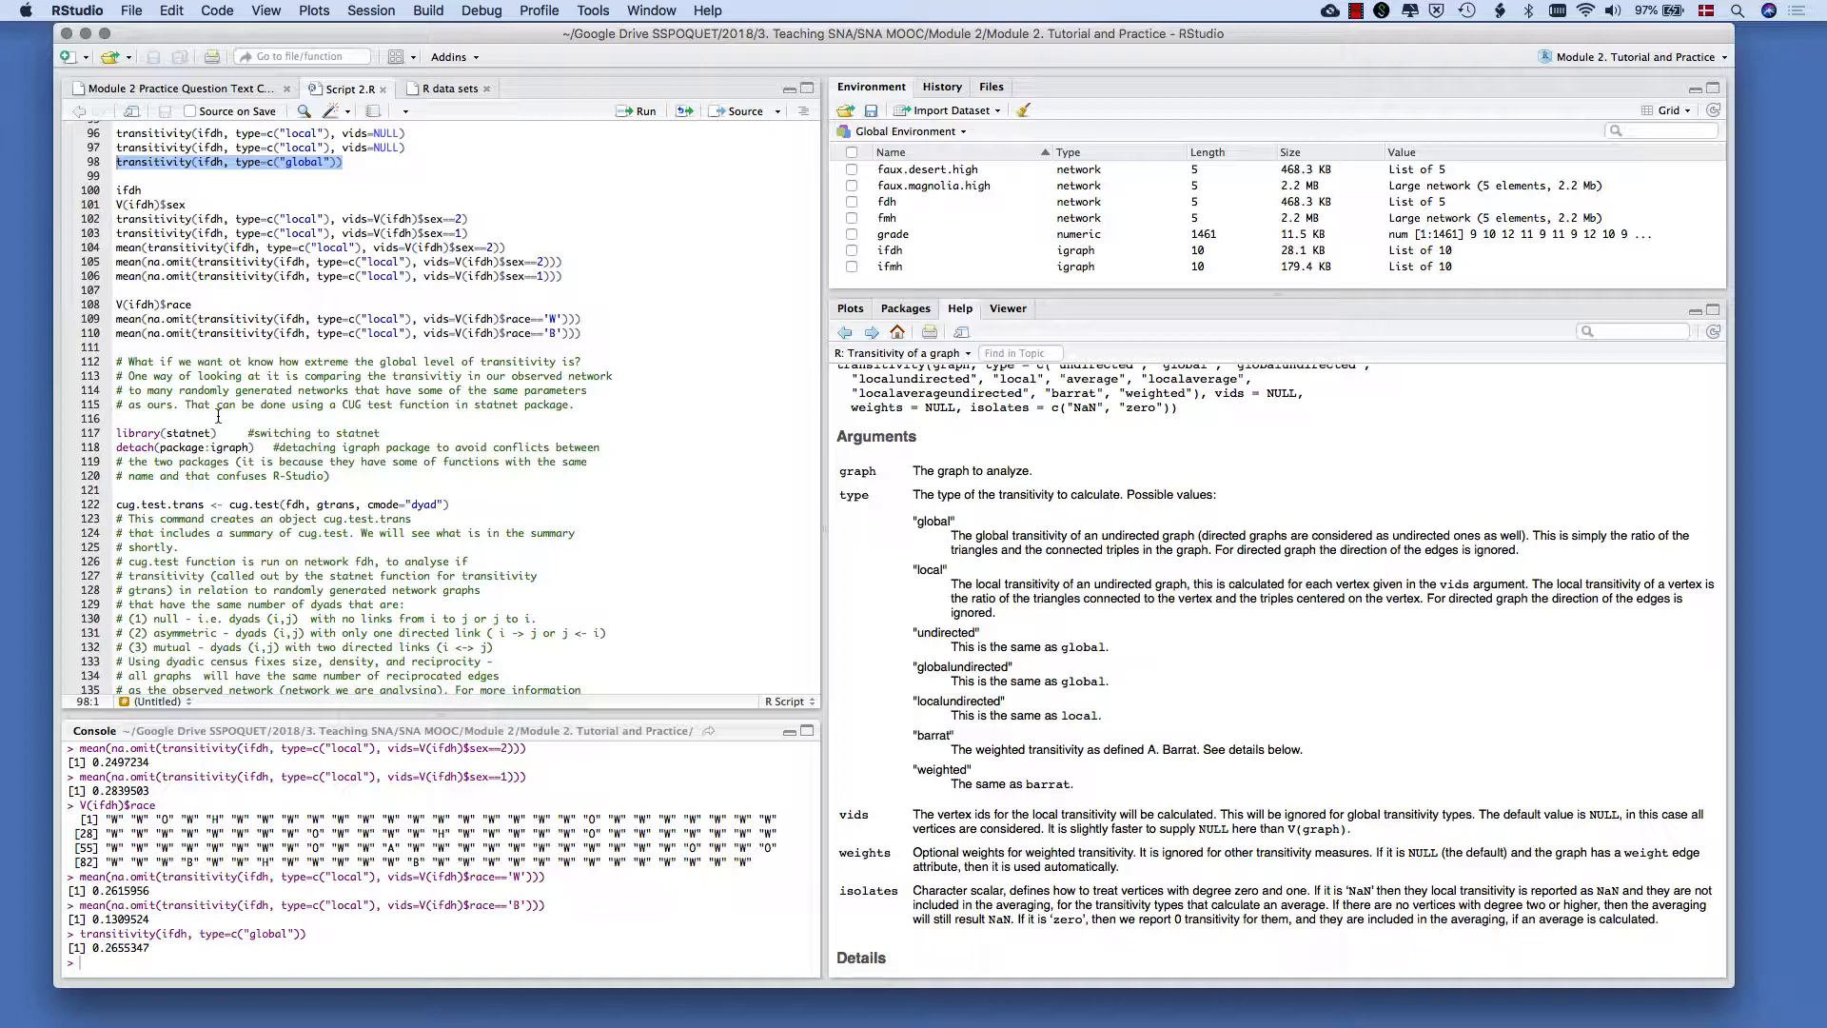
click(219, 418)
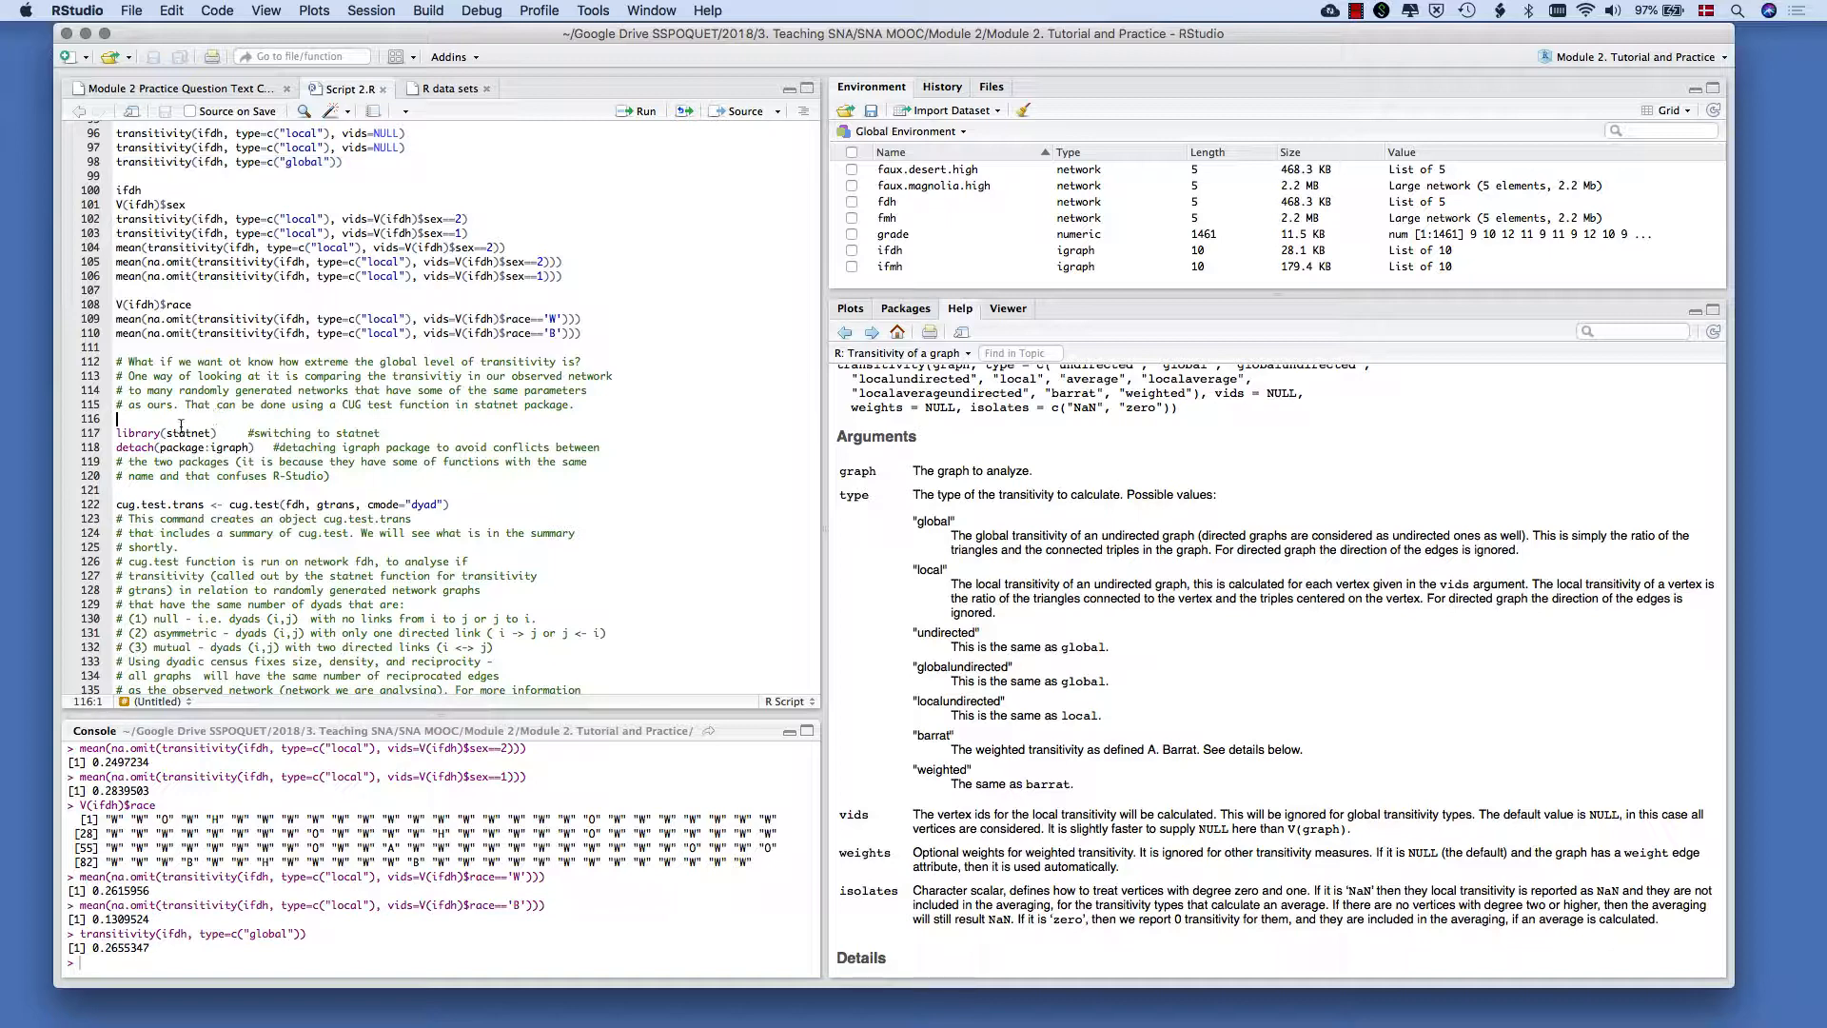
scroll(176, 426, down, 1)
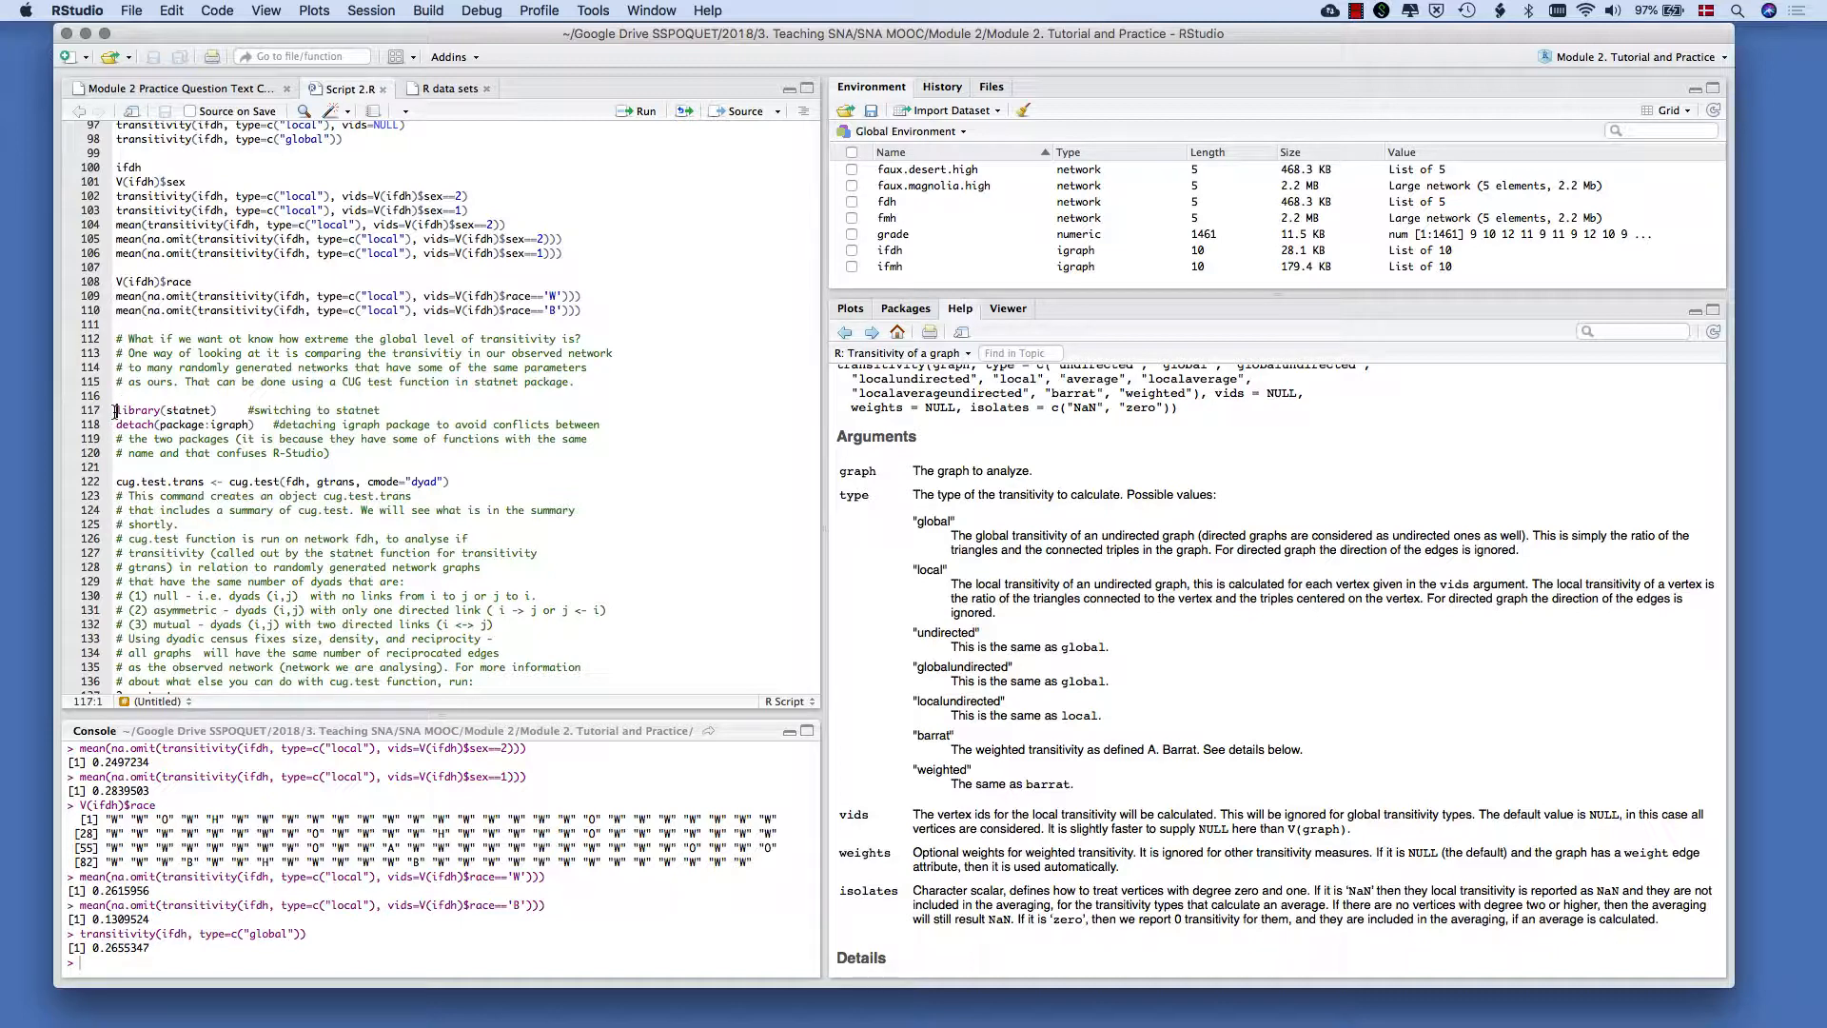
drag(116, 411, 224, 410)
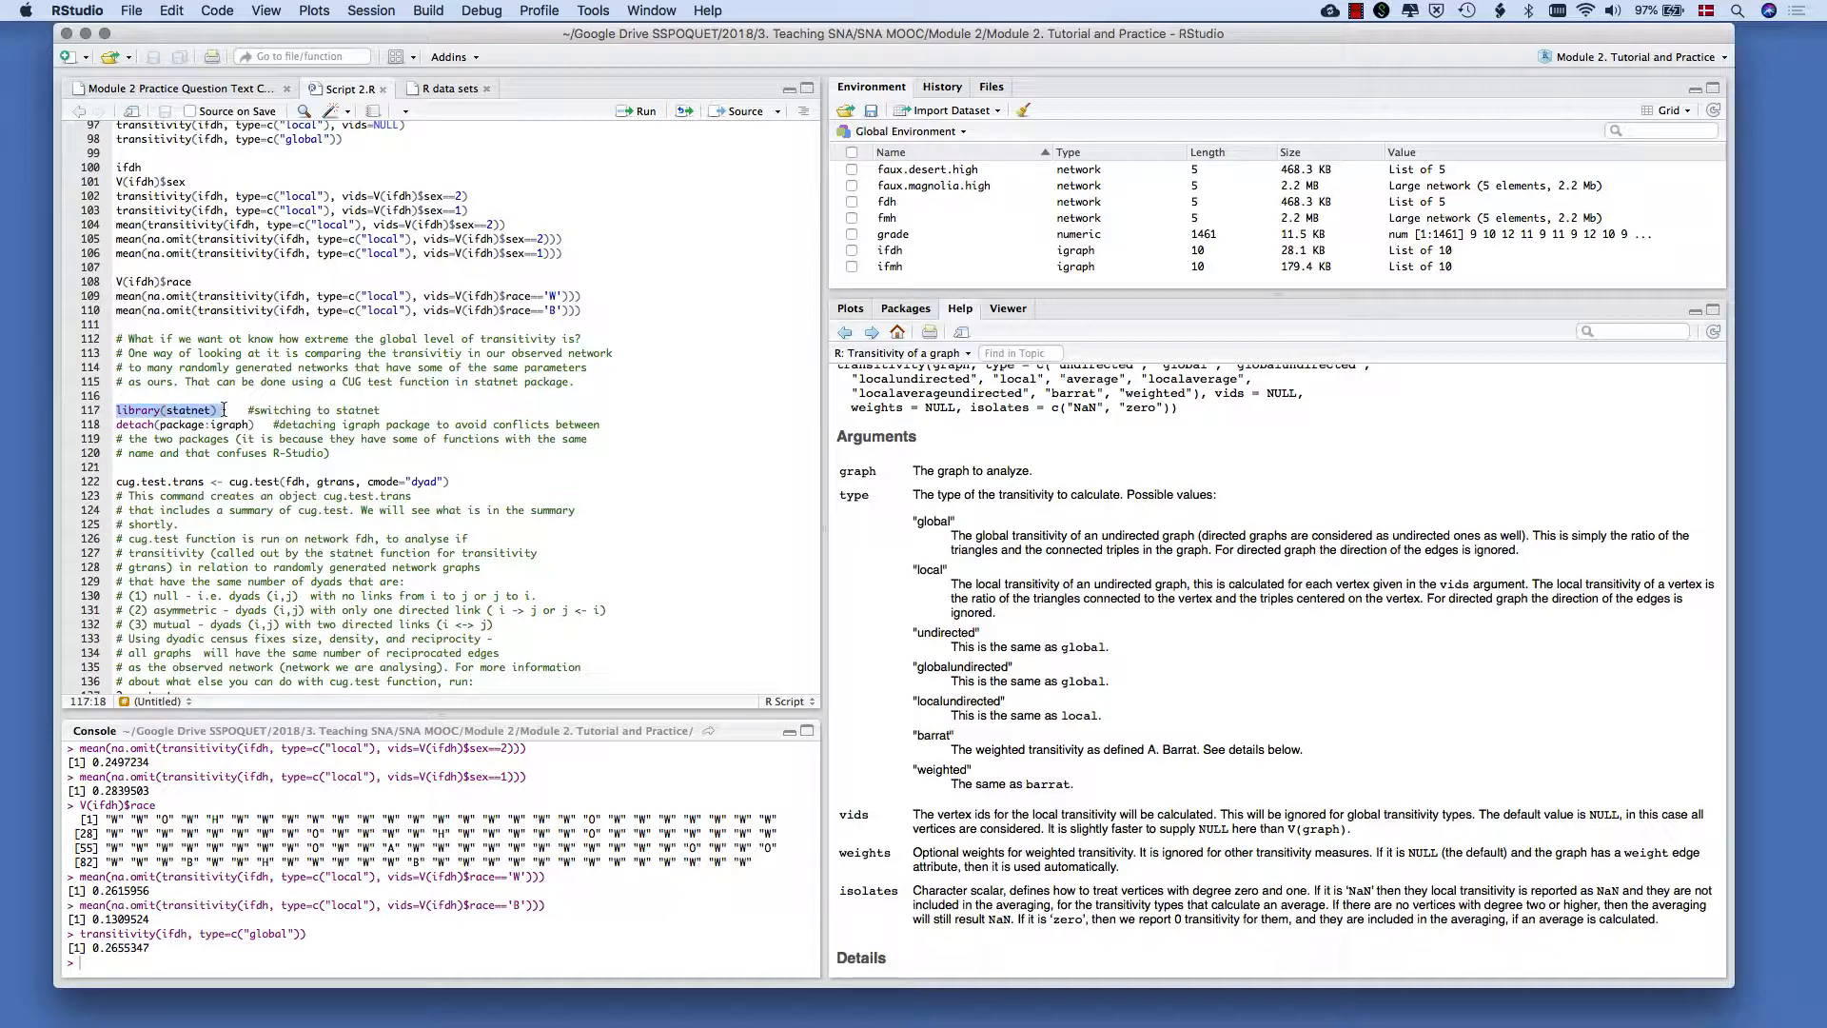
key(super+Return)
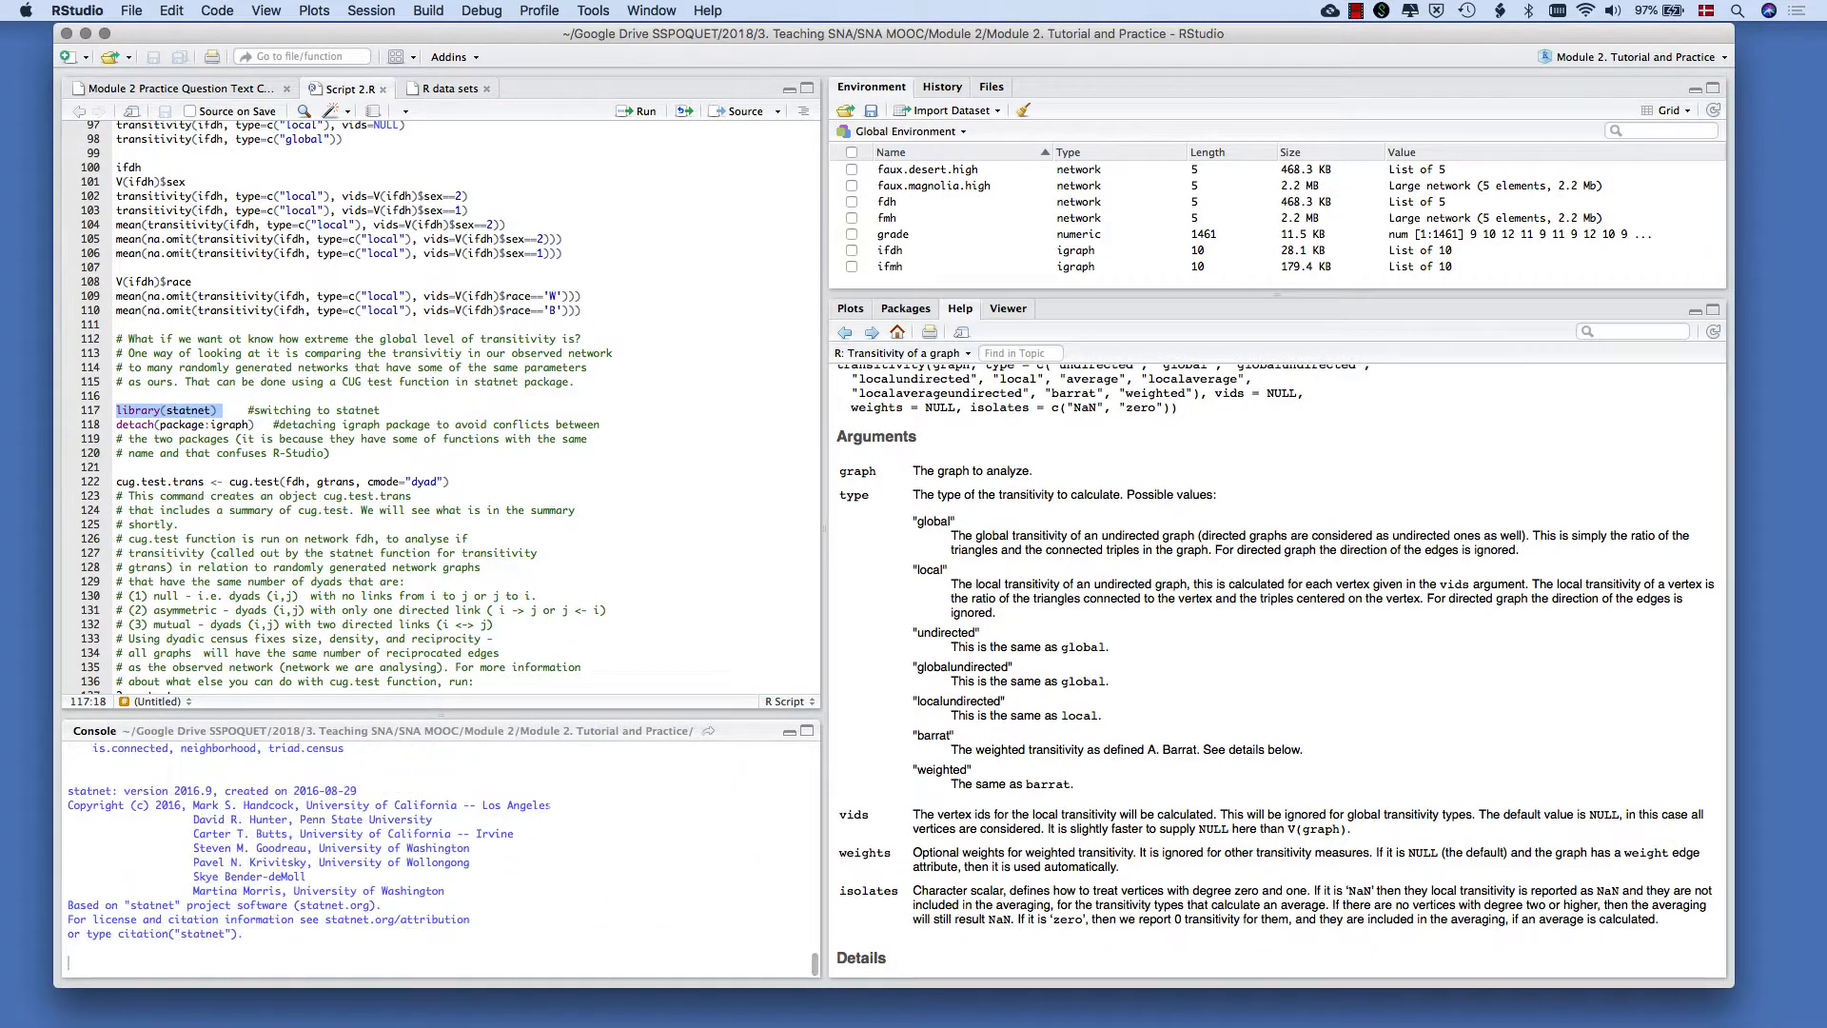
click(224, 410)
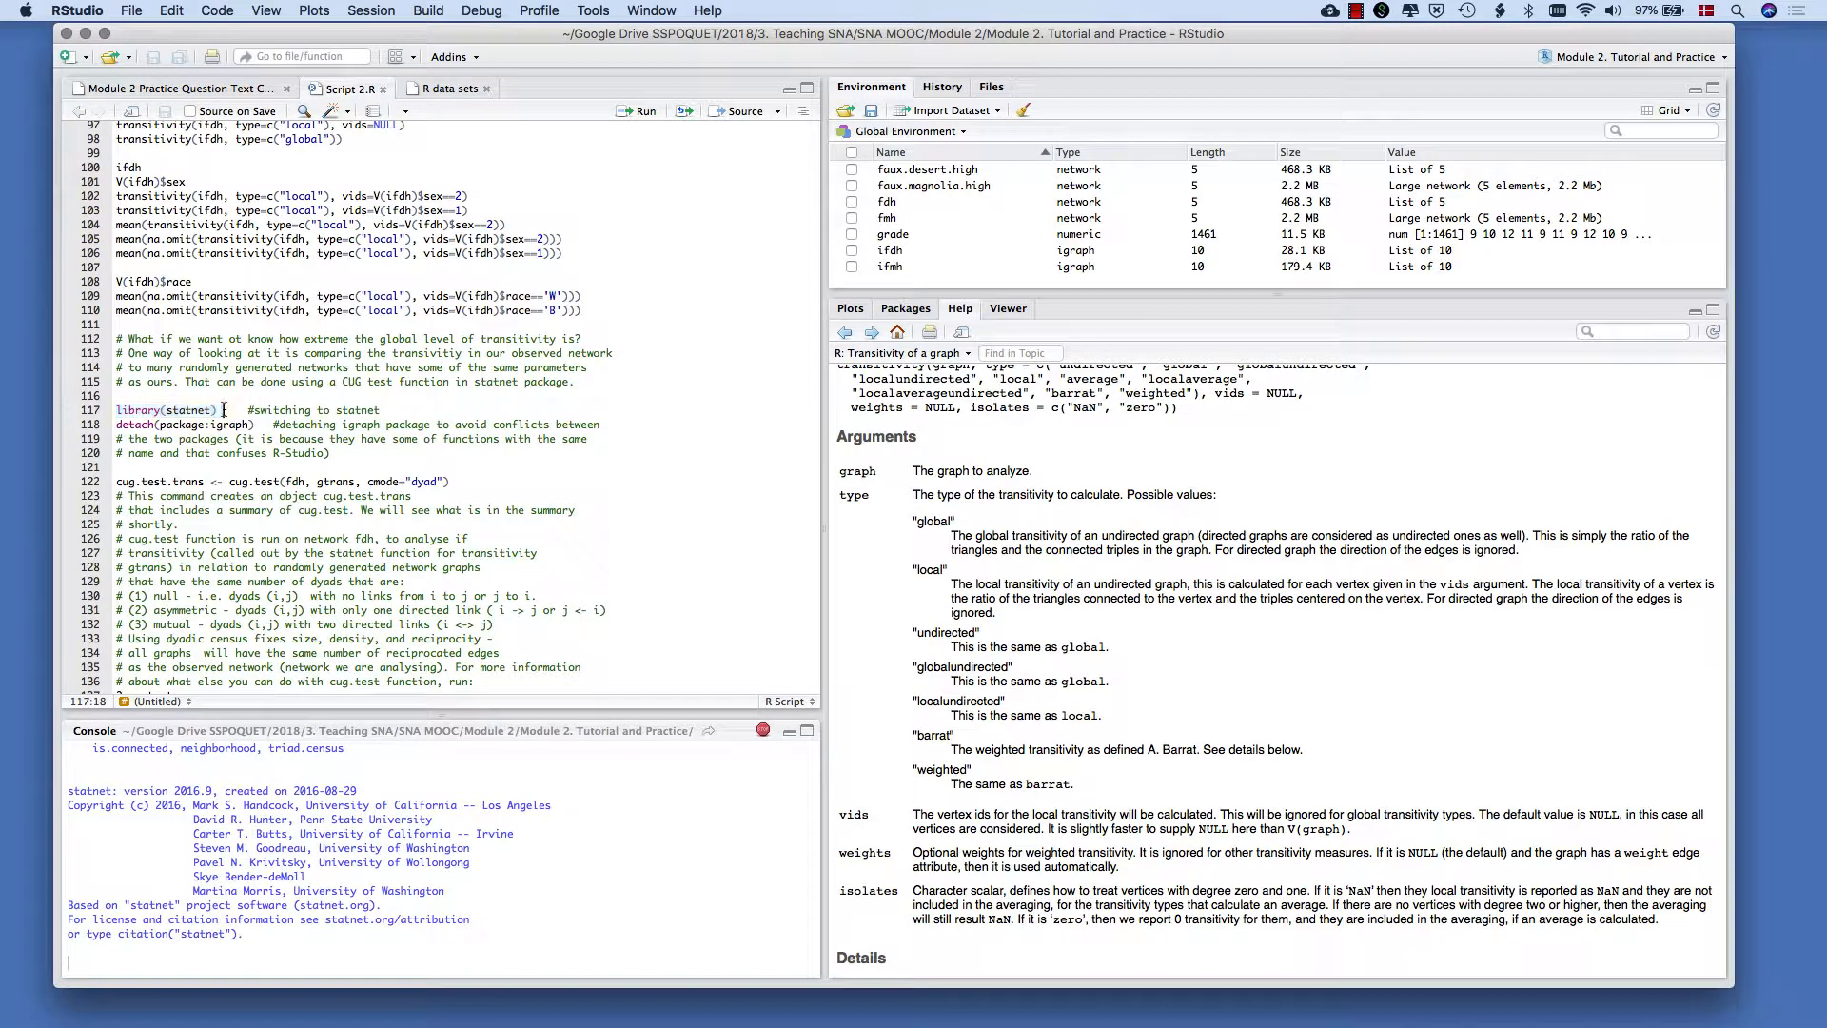
Step: Detach the igraph package by running the detach(package:igraph) line
click(198, 397)
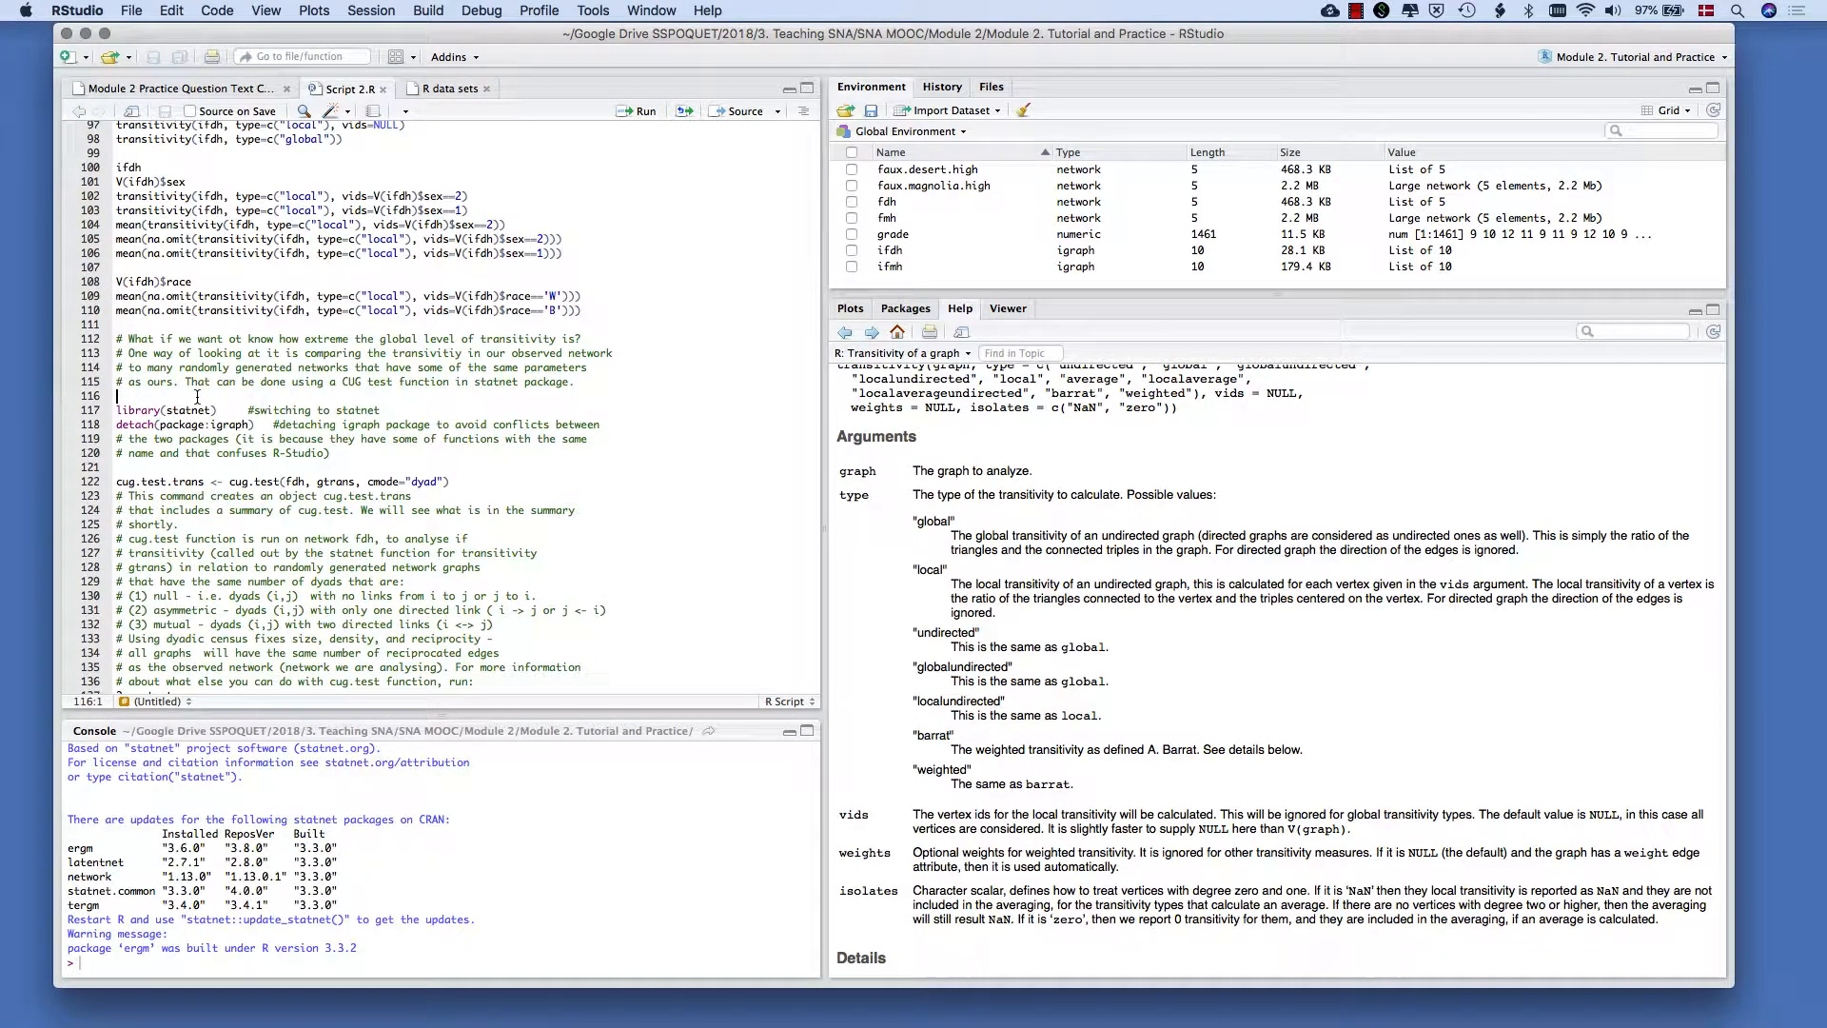
triple_click(189, 424)
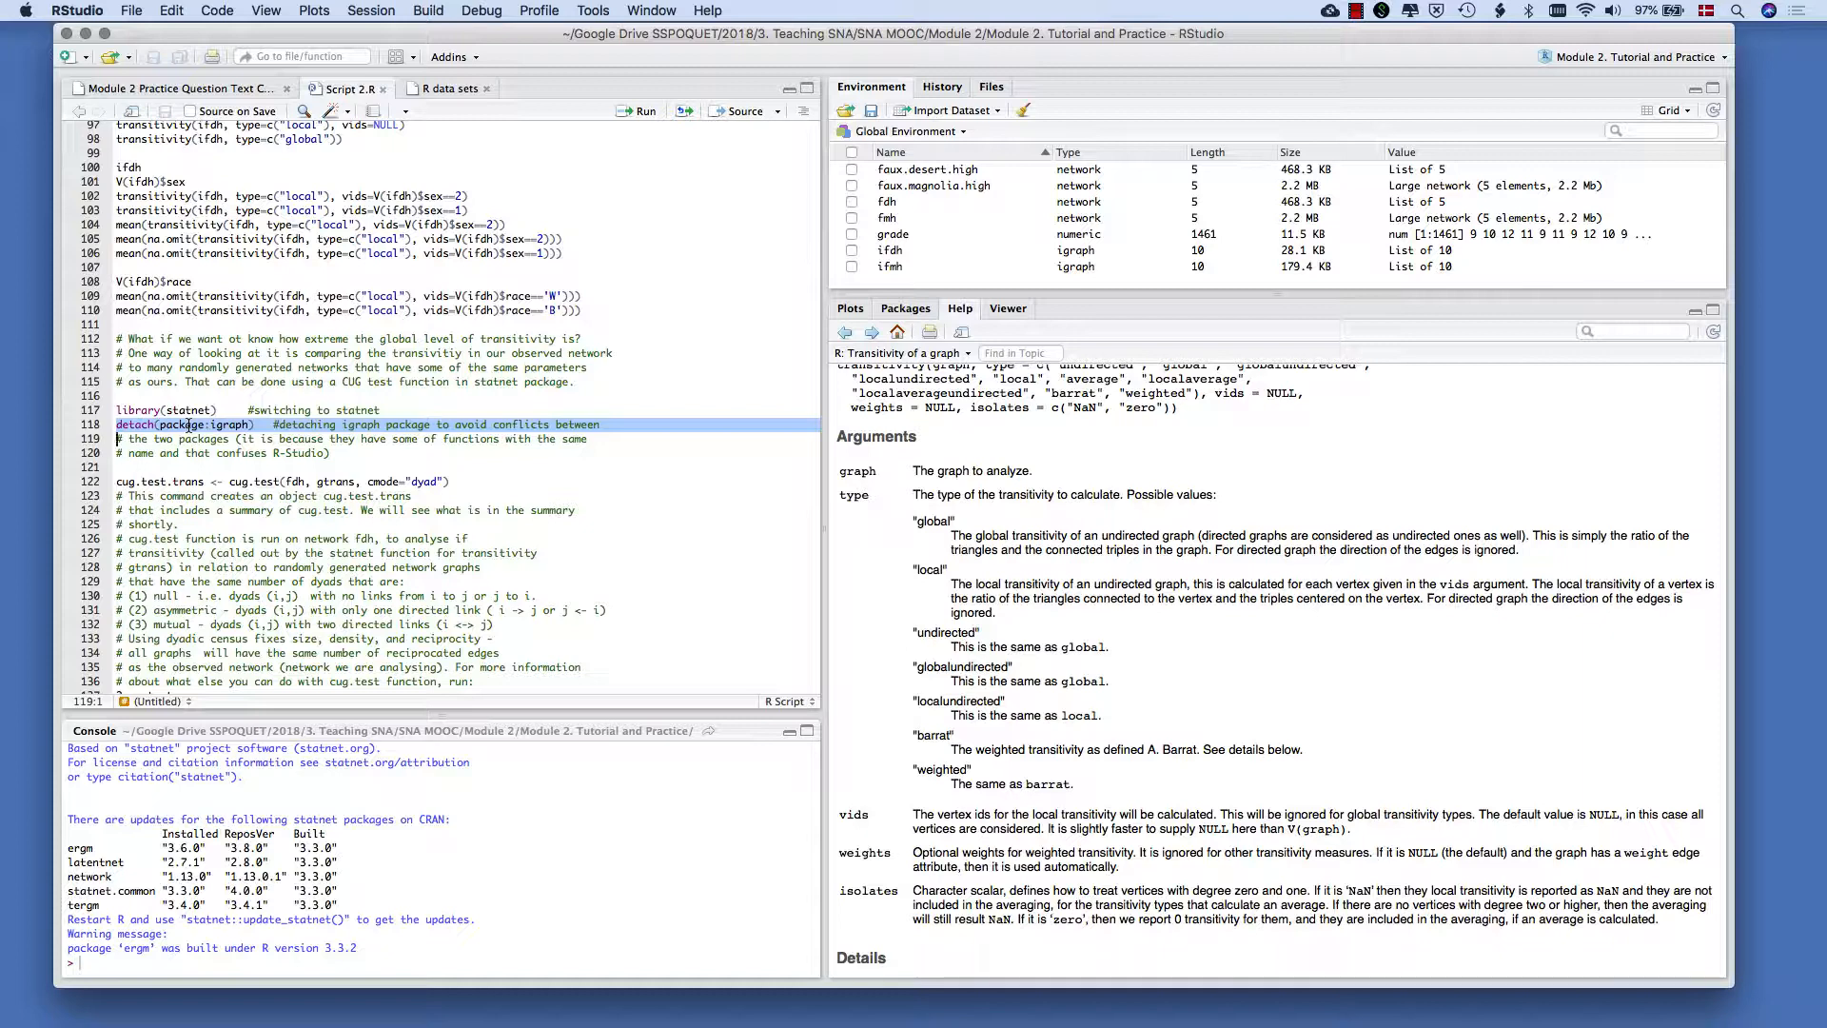
key(super+Return)
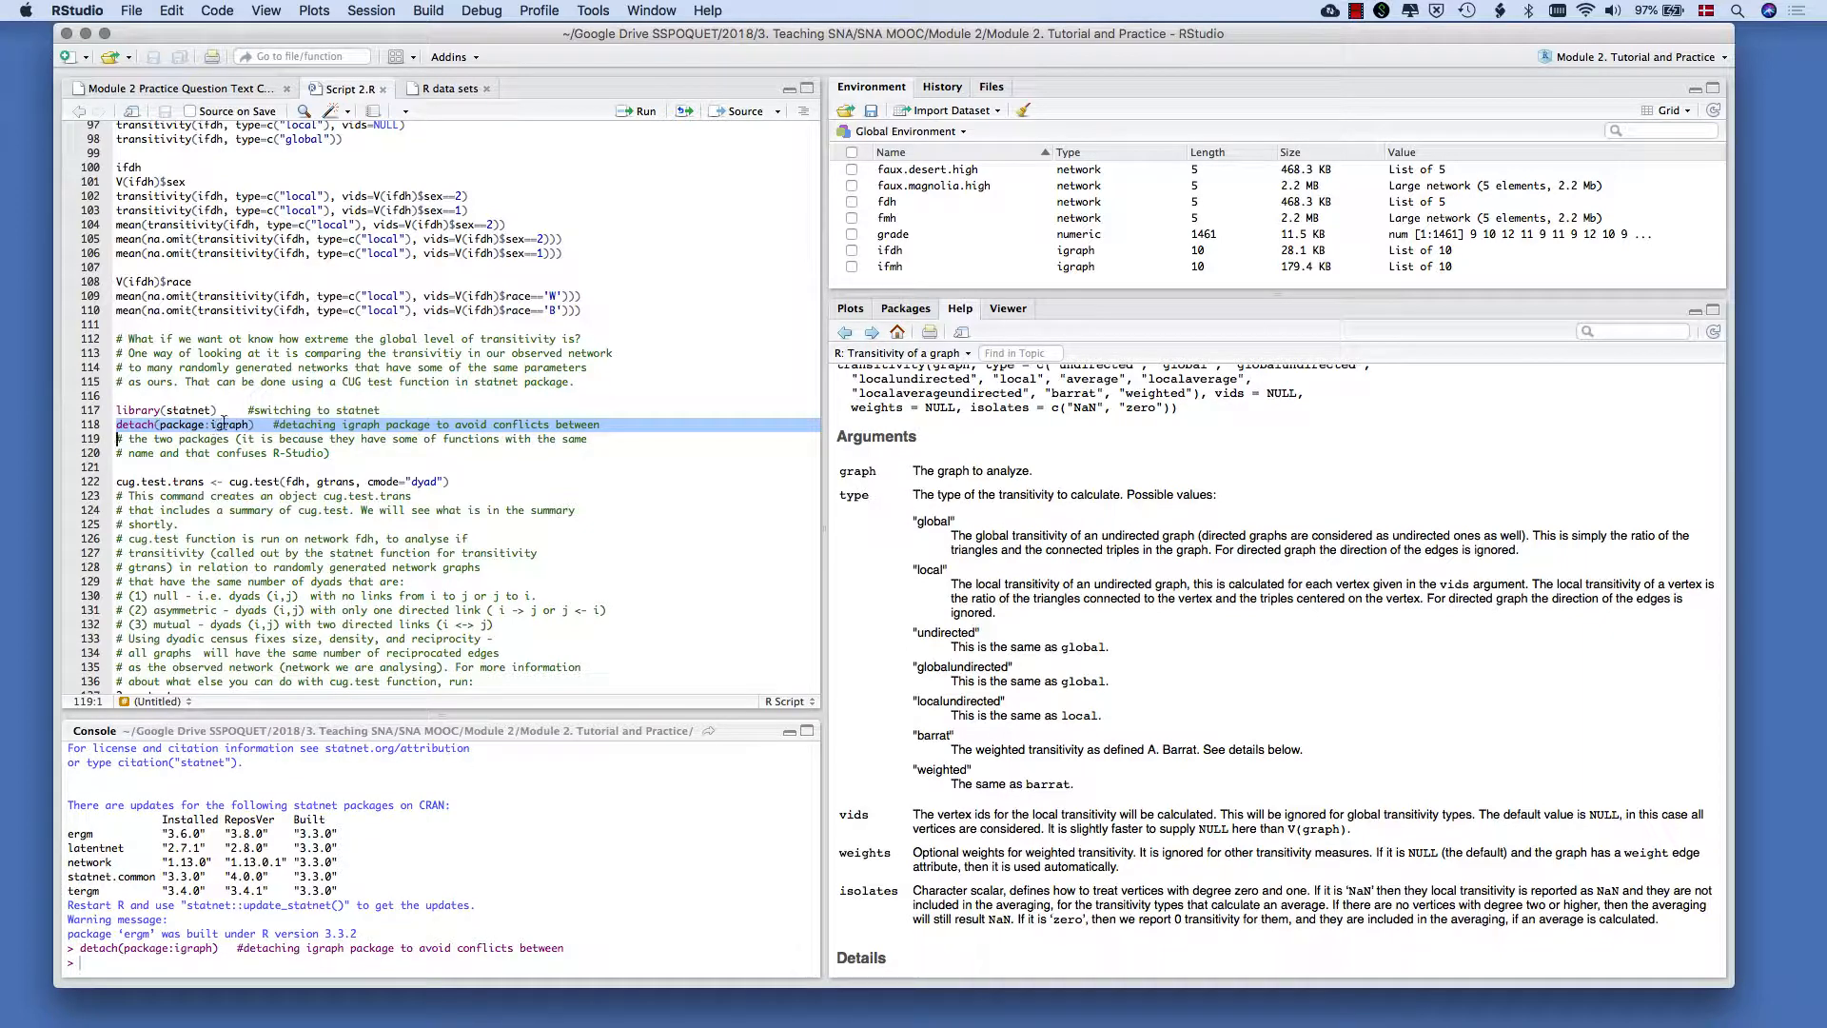
click(243, 468)
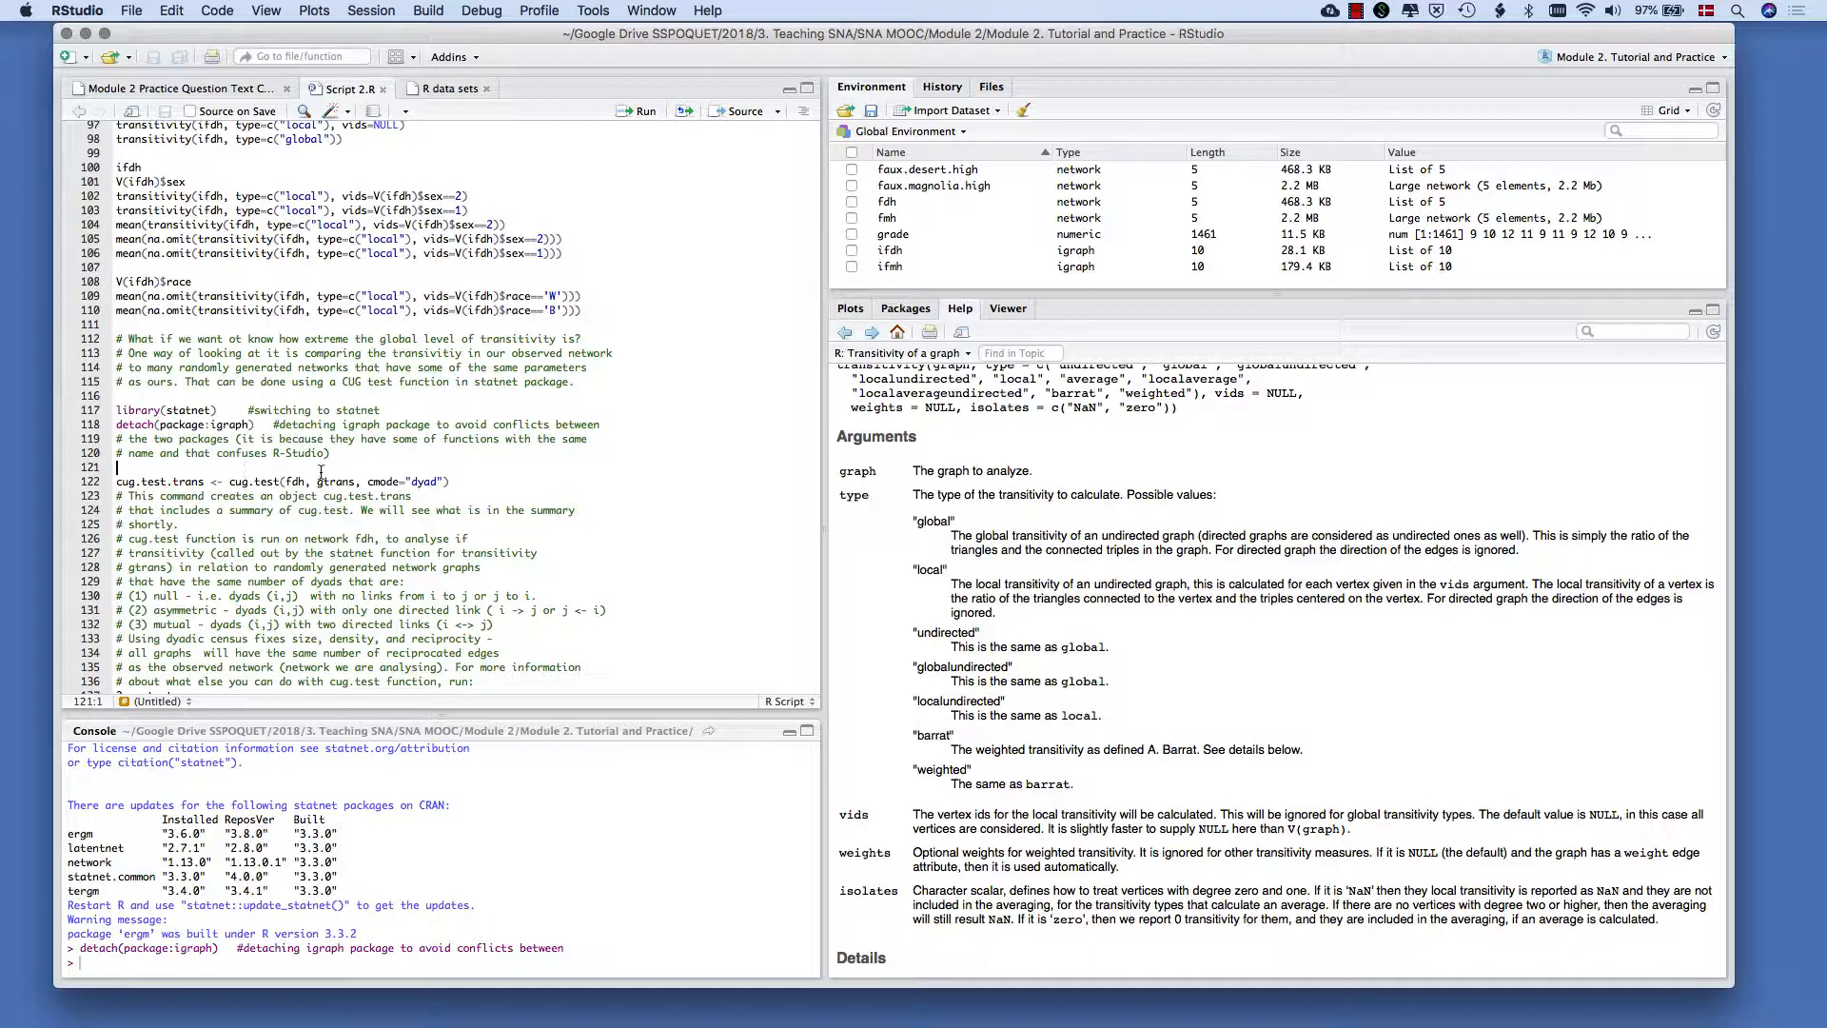
Step: Run the CUG test of transitivity on fdh with gtrans and cmode="dyad", storing it in cug.test.trans
scroll(243, 468, down, 2)
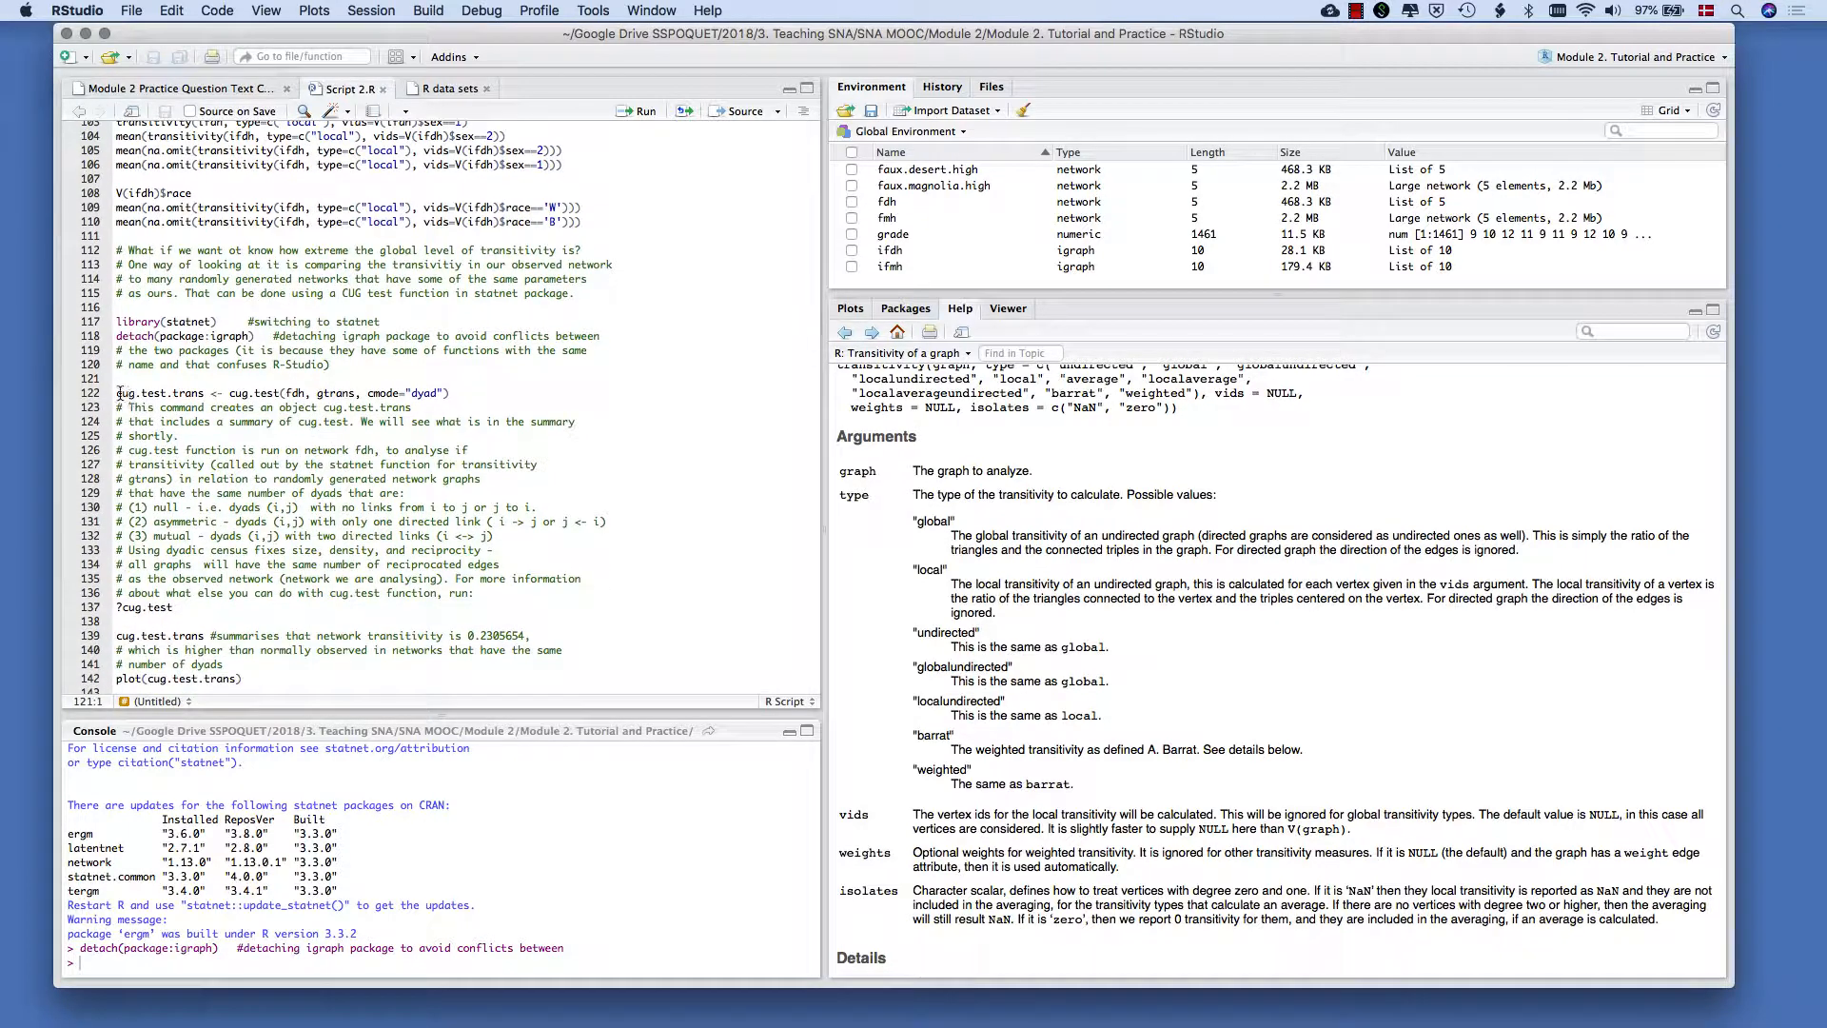
drag(118, 393, 204, 393)
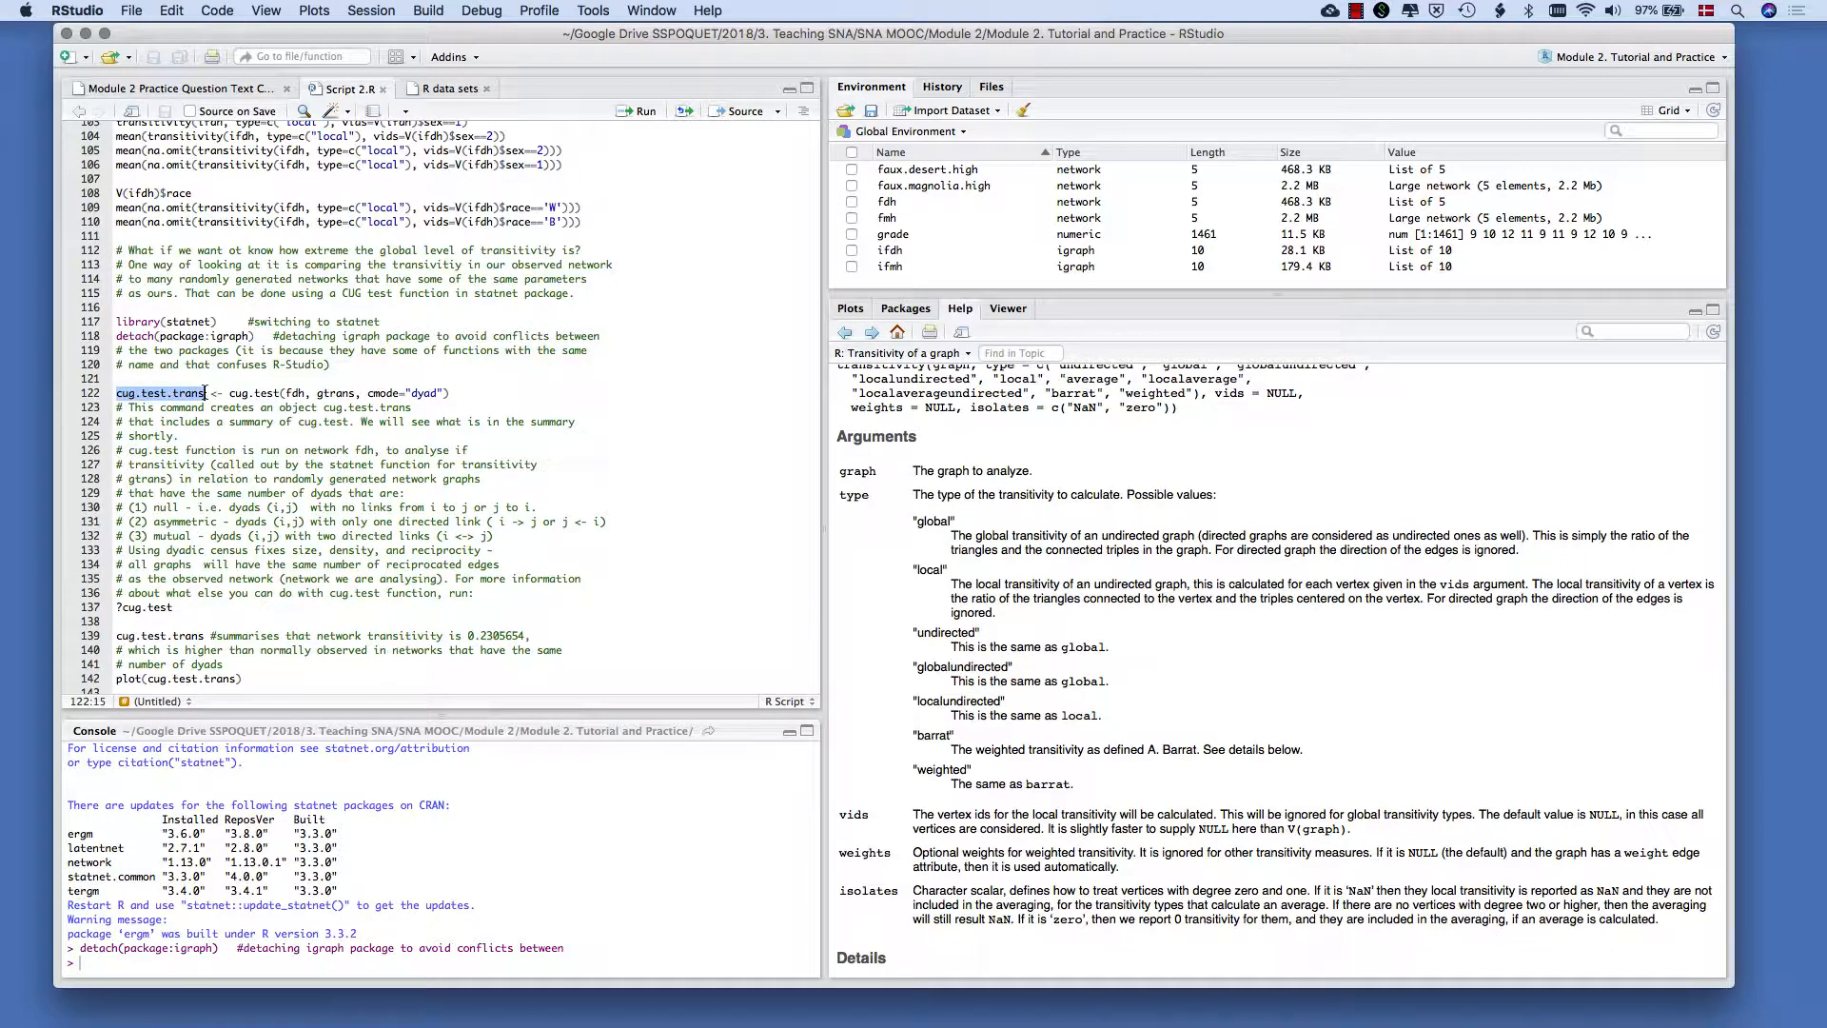
click(204, 393)
drag(114, 392, 490, 395)
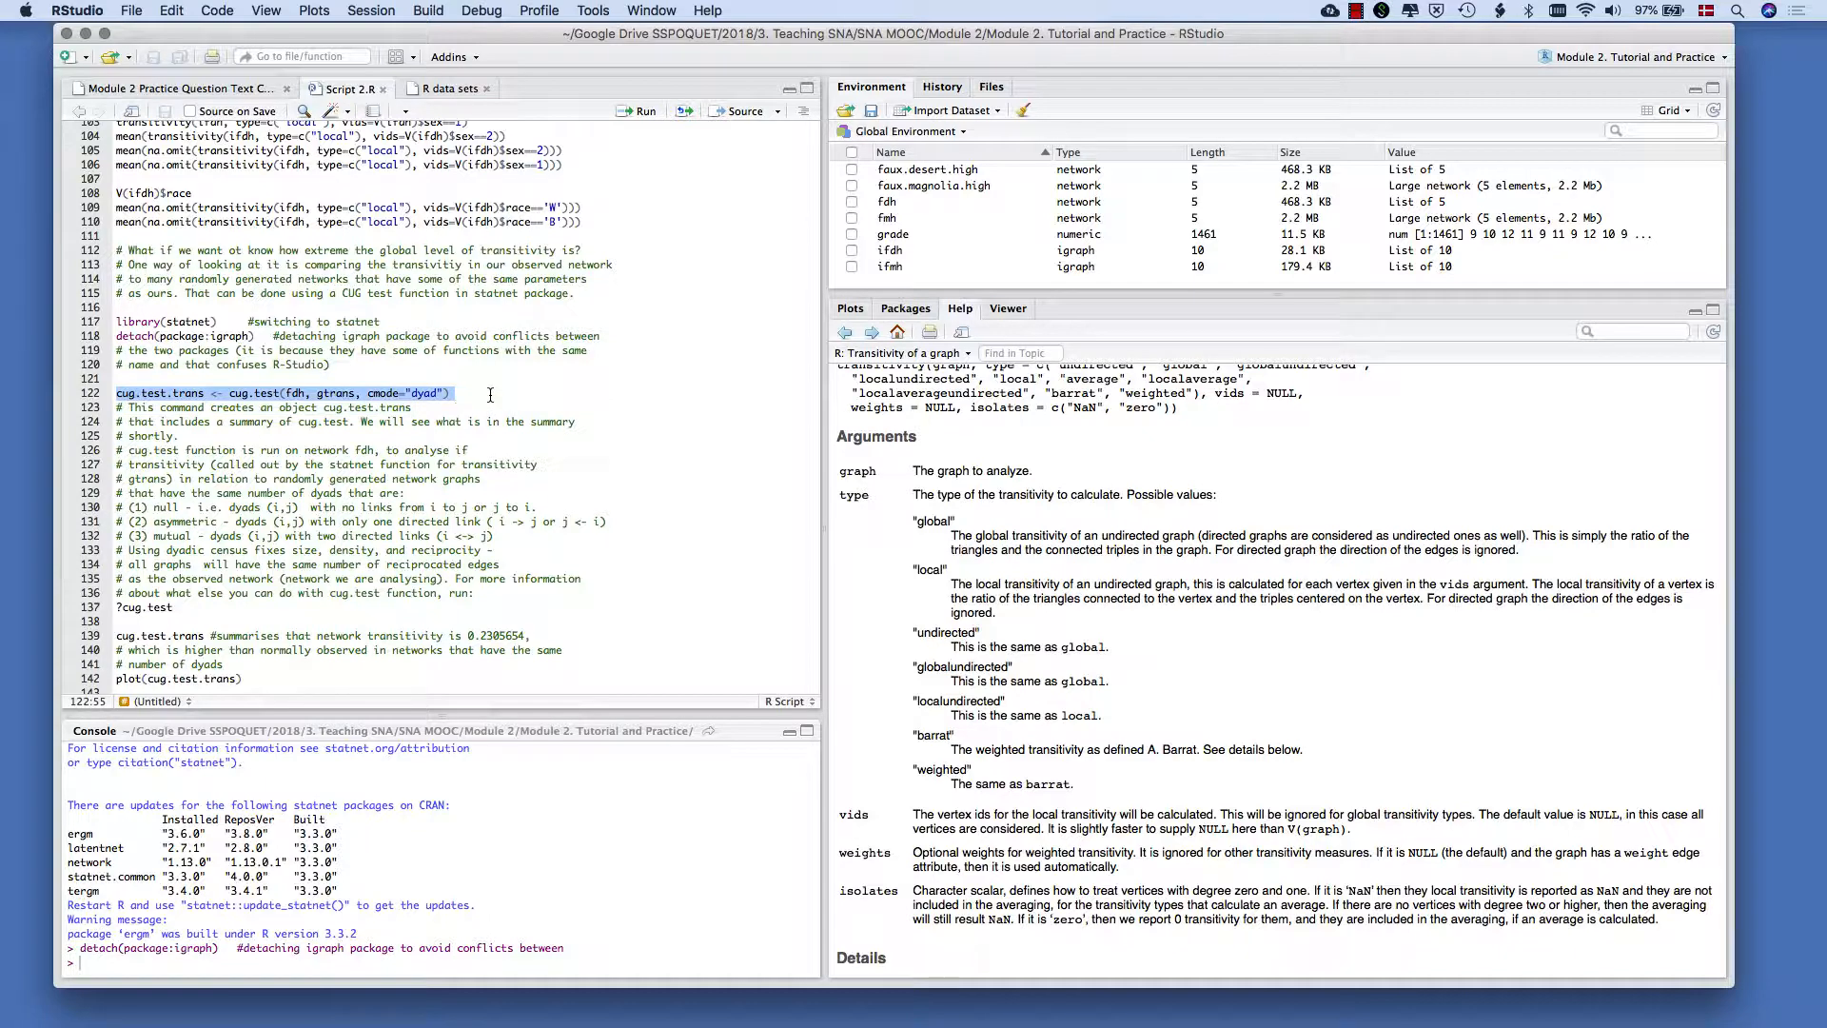
key(super+Return)
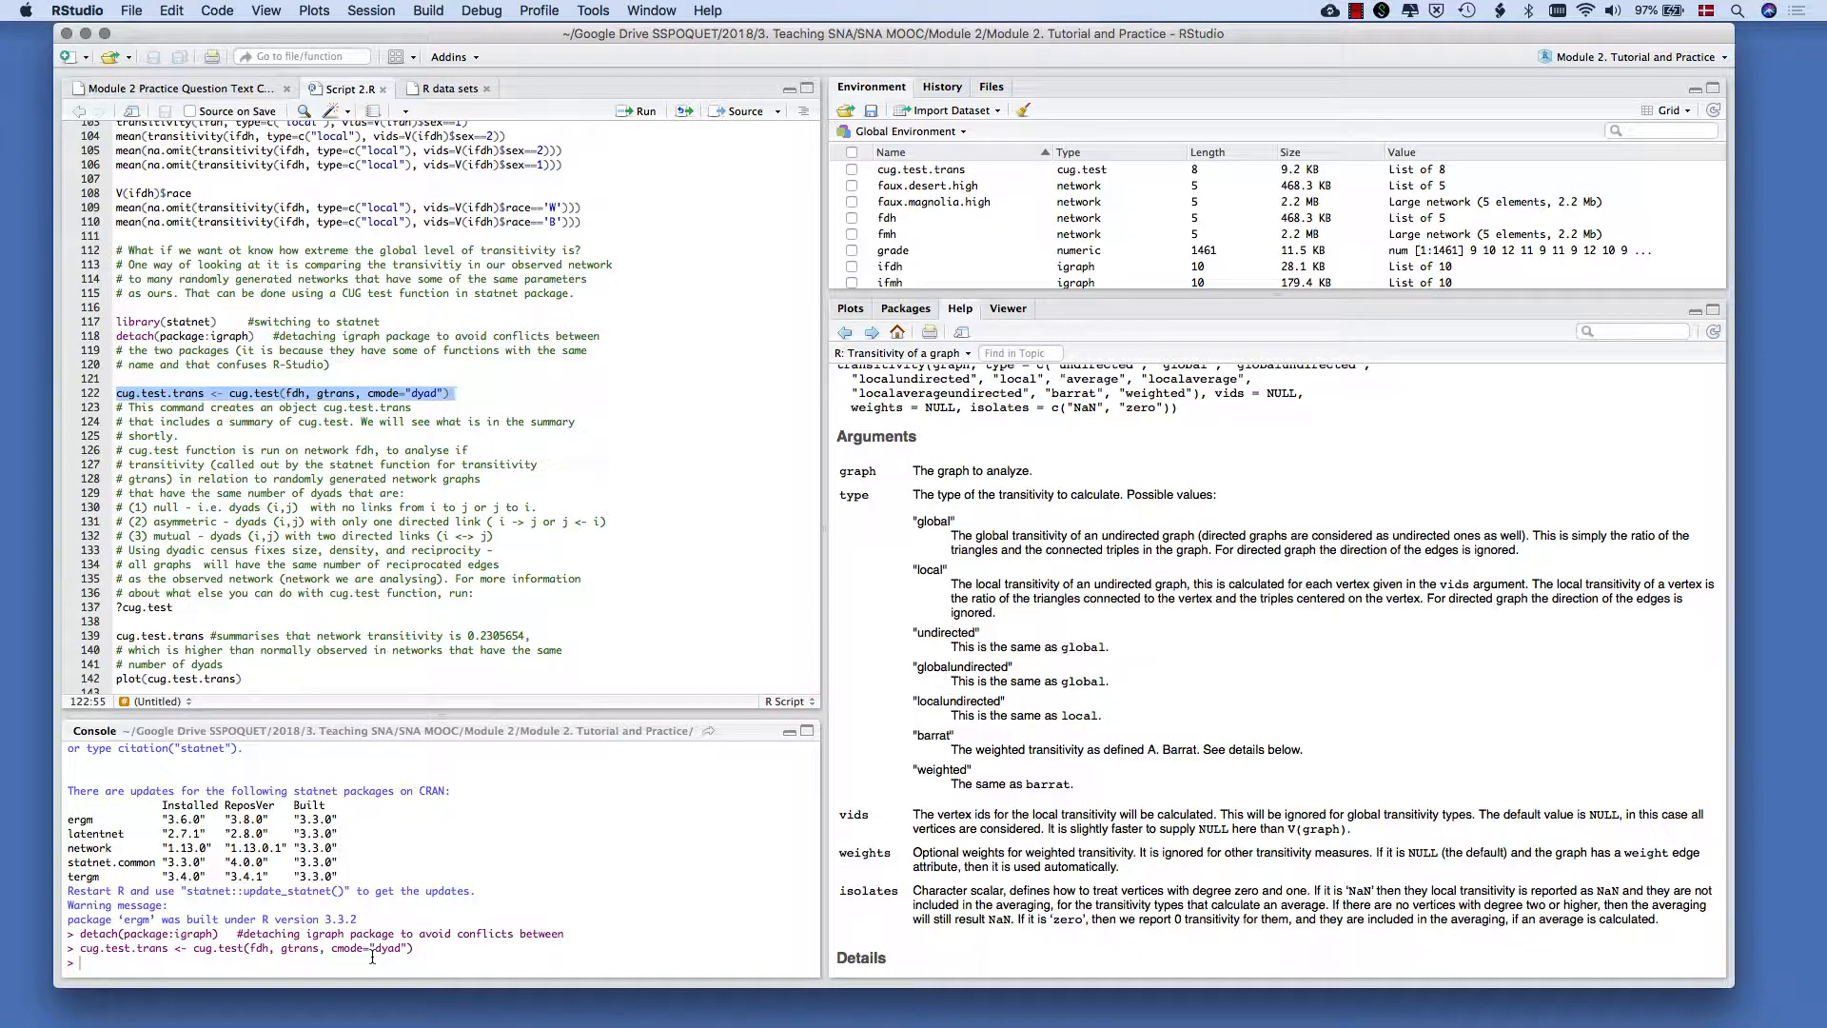
Step: Examine the parts of the transitivity CUG test command: the function, the network fdh, gtrans and the cmode argument
scroll(181, 585, down, 2)
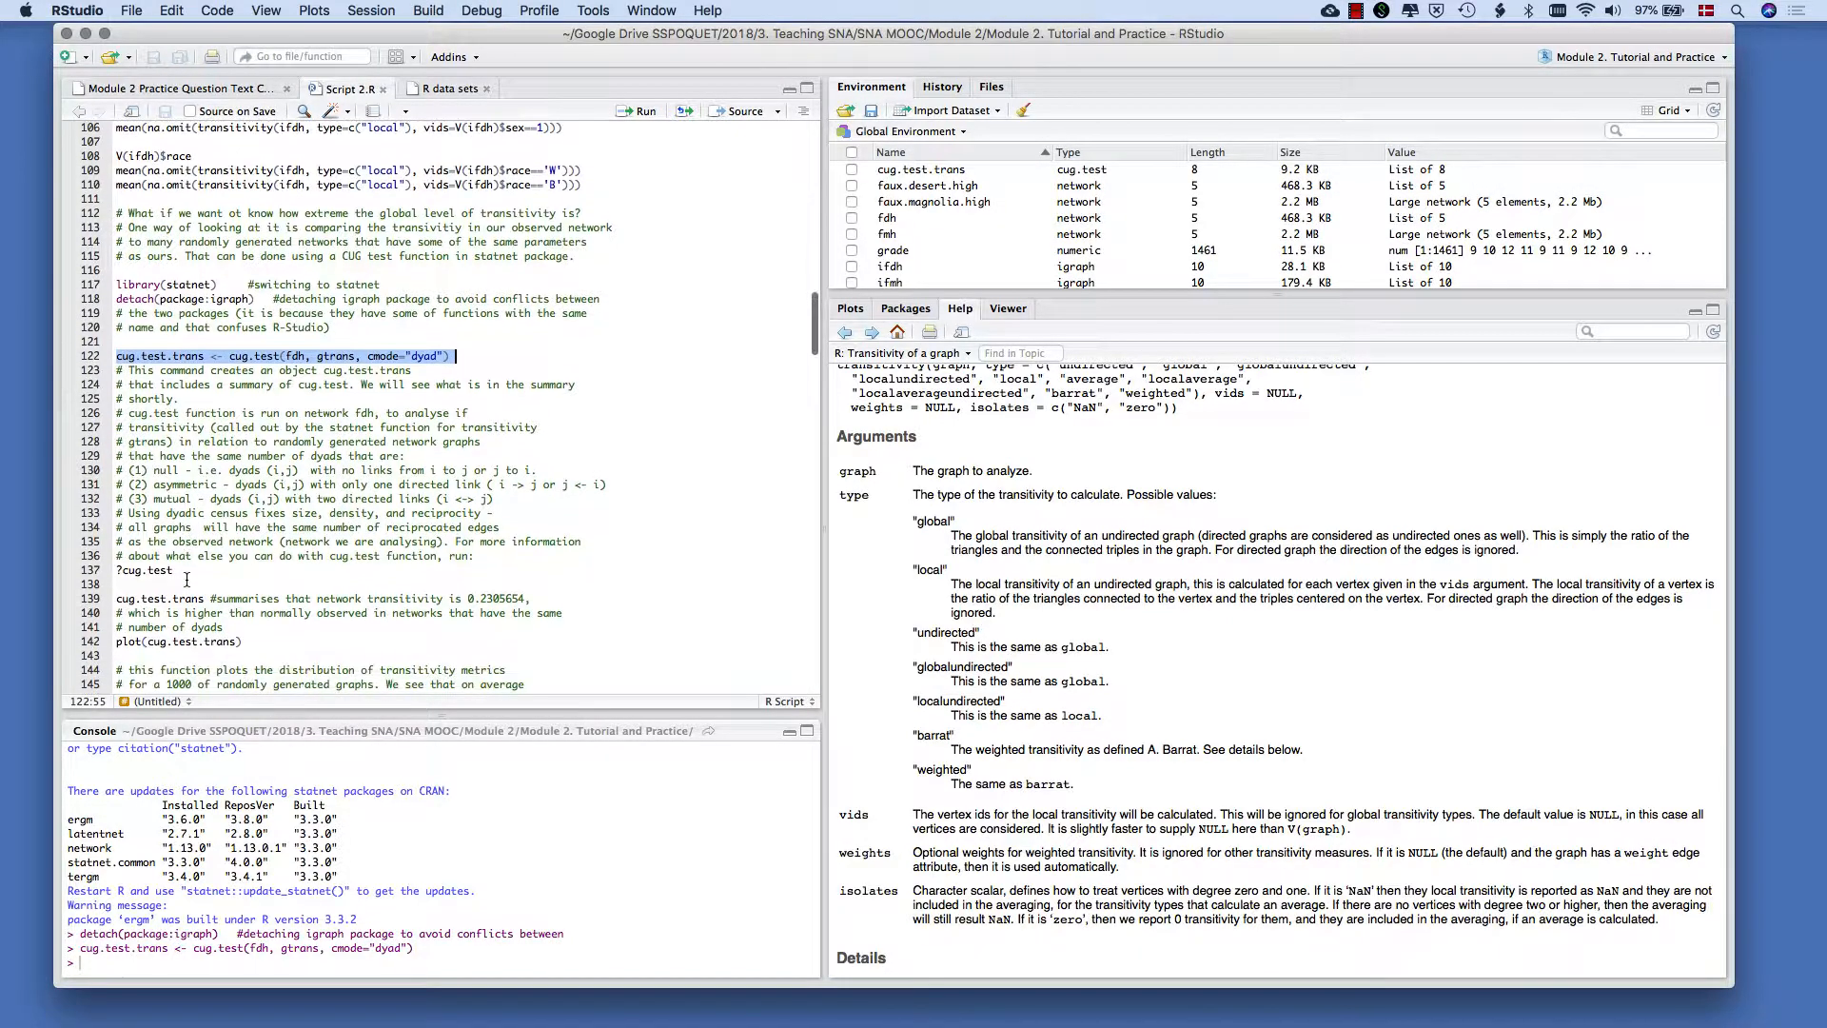
click(205, 598)
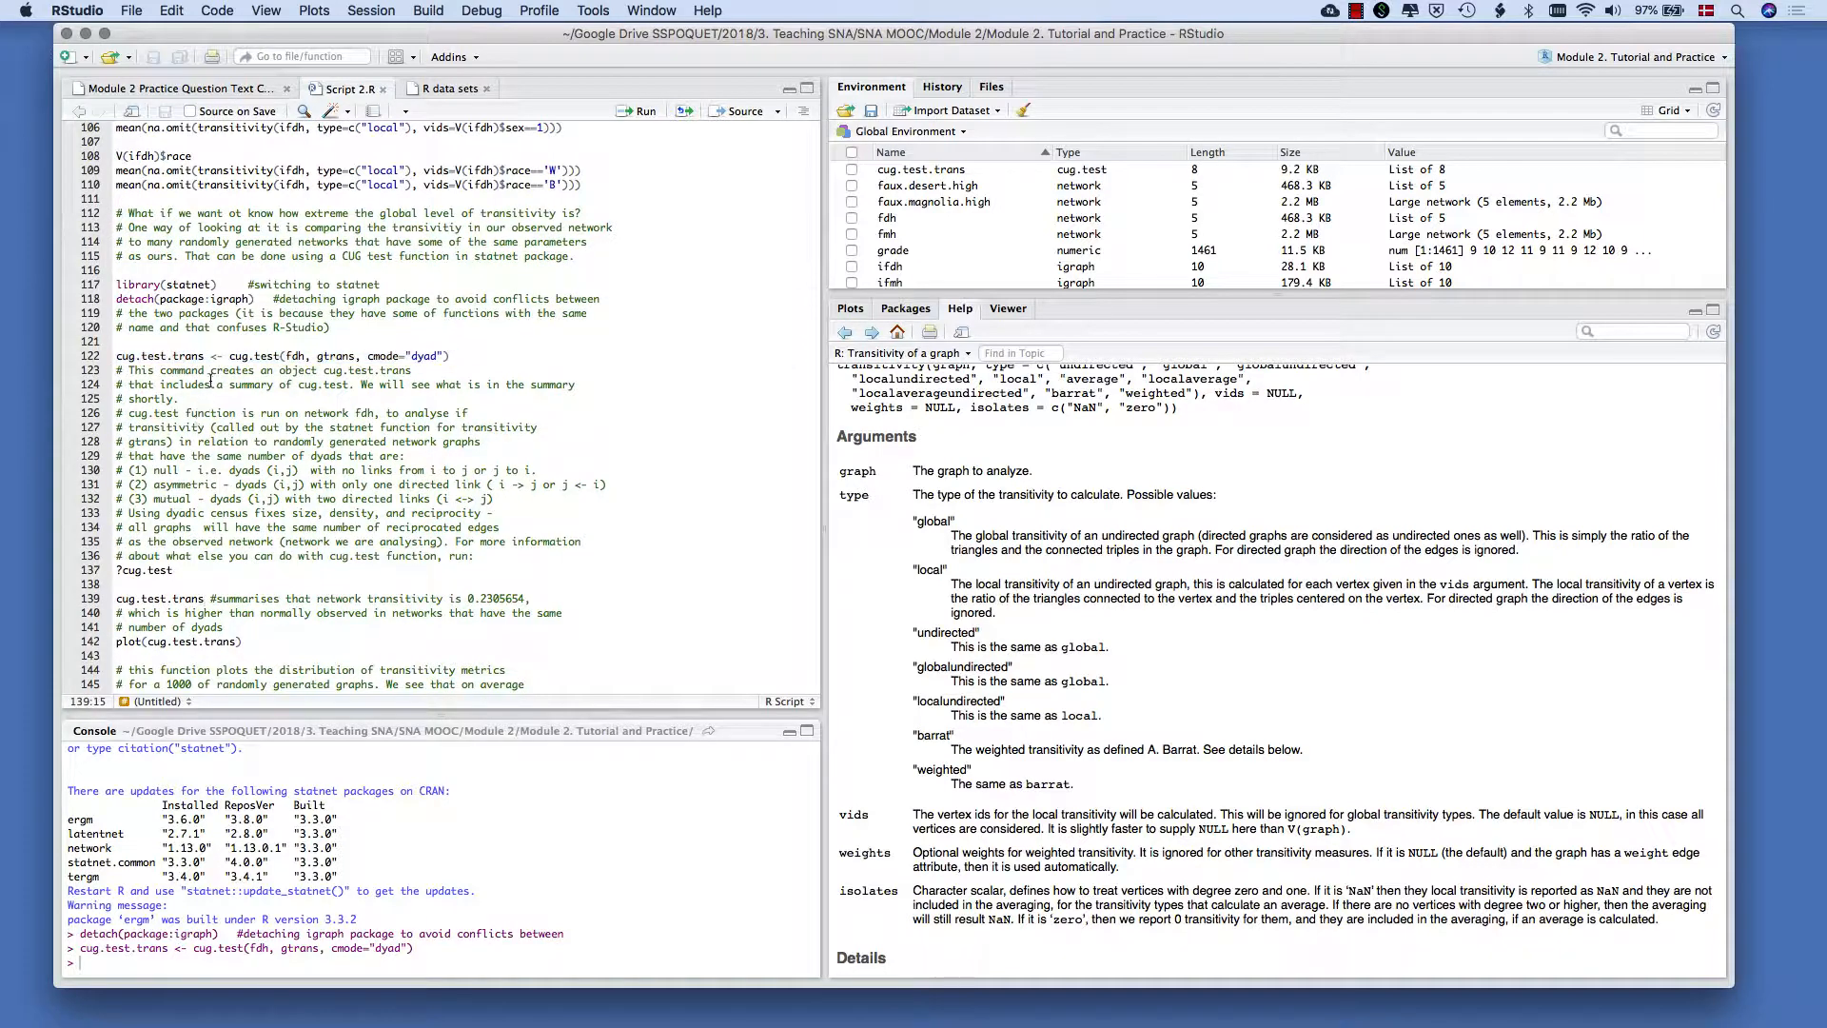
drag(230, 356, 281, 356)
mouse_move(281, 356)
click(296, 356)
drag(306, 356, 286, 356)
click(286, 356)
click(302, 355)
mouse_move(228, 356)
mouse_down()
mouse_move(285, 355)
mouse_move(115, 356)
mouse_move(205, 355)
mouse_up()
click(285, 356)
click(115, 355)
click(204, 355)
click(300, 355)
drag(300, 356, 353, 357)
click(285, 356)
click(350, 356)
drag(367, 356, 442, 356)
click(444, 355)
drag(443, 356, 368, 356)
click(368, 355)
Step: Print the cug.test.trans summary in the console and plot the transitivity test's distribution
drag(204, 598, 115, 598)
key(super+Return)
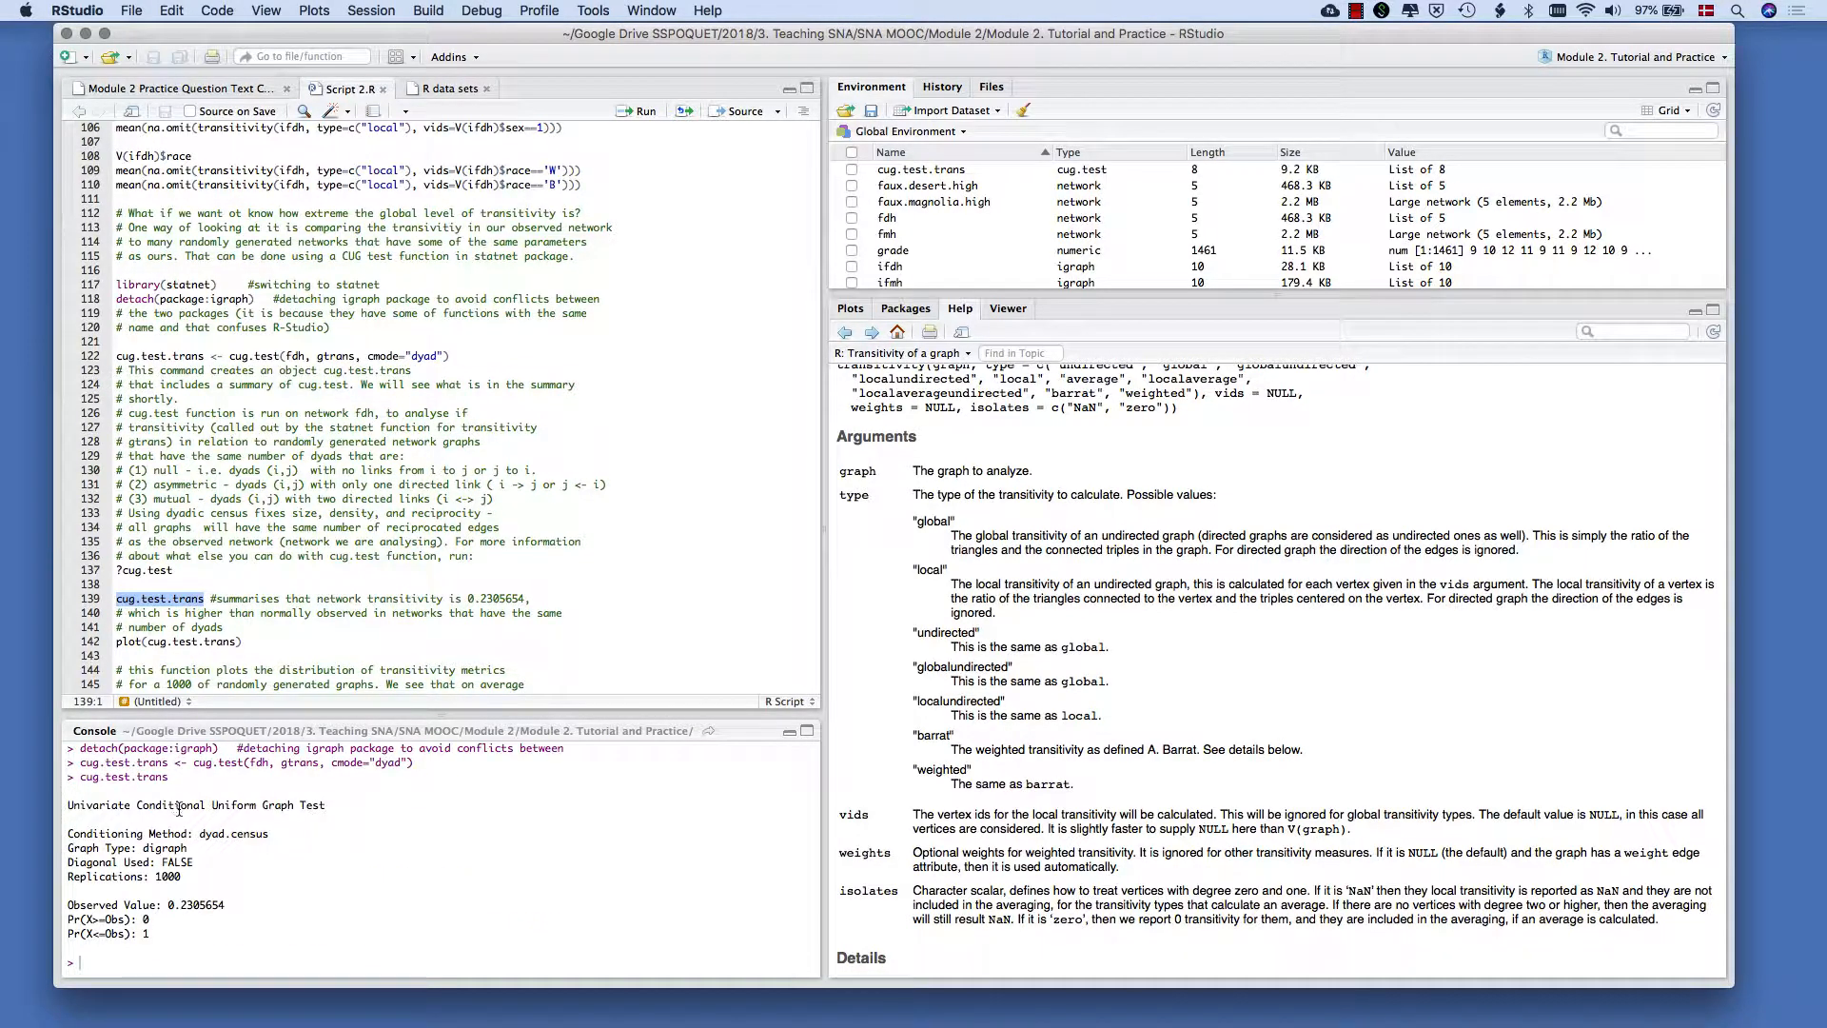
drag(242, 642, 110, 643)
key(super+Return)
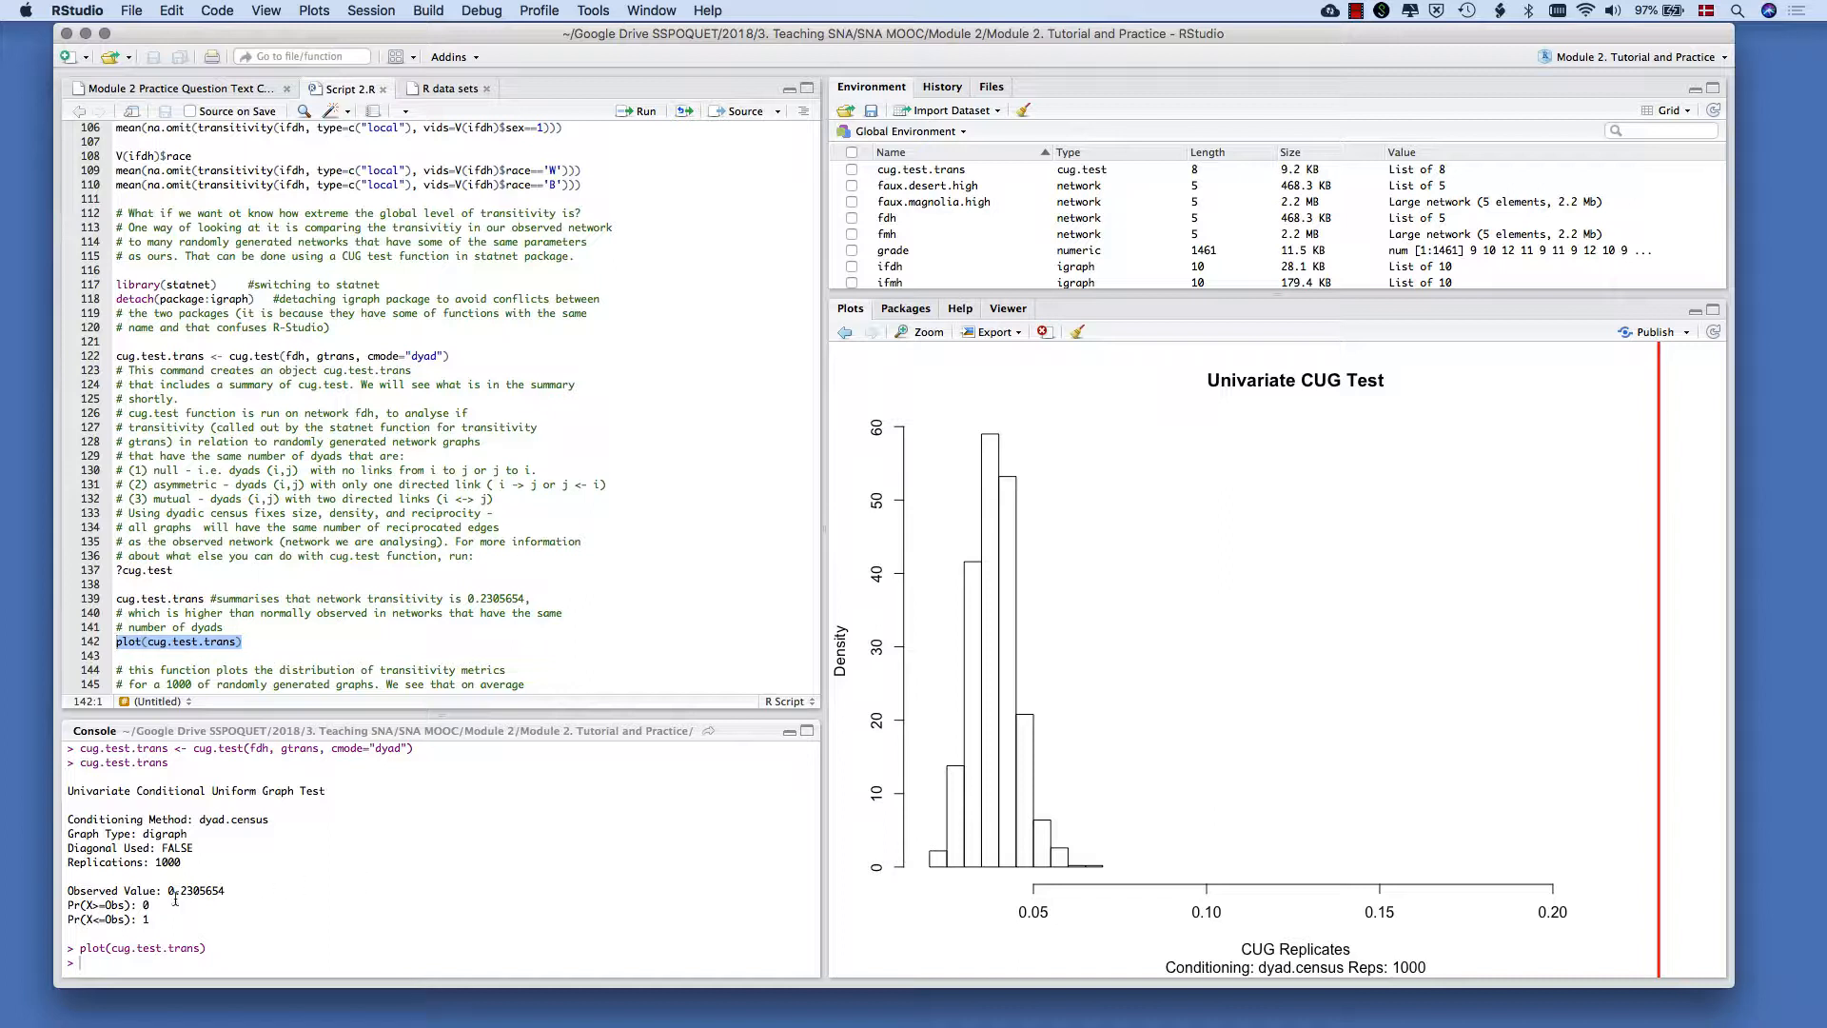
mouse_move(168, 891)
mouse_down()
mouse_move(231, 889)
mouse_move(167, 887)
mouse_up()
click(1303, 641)
Step: Open the help documentation for the cug.test function by running ?cug.test from the script
drag(173, 570, 118, 570)
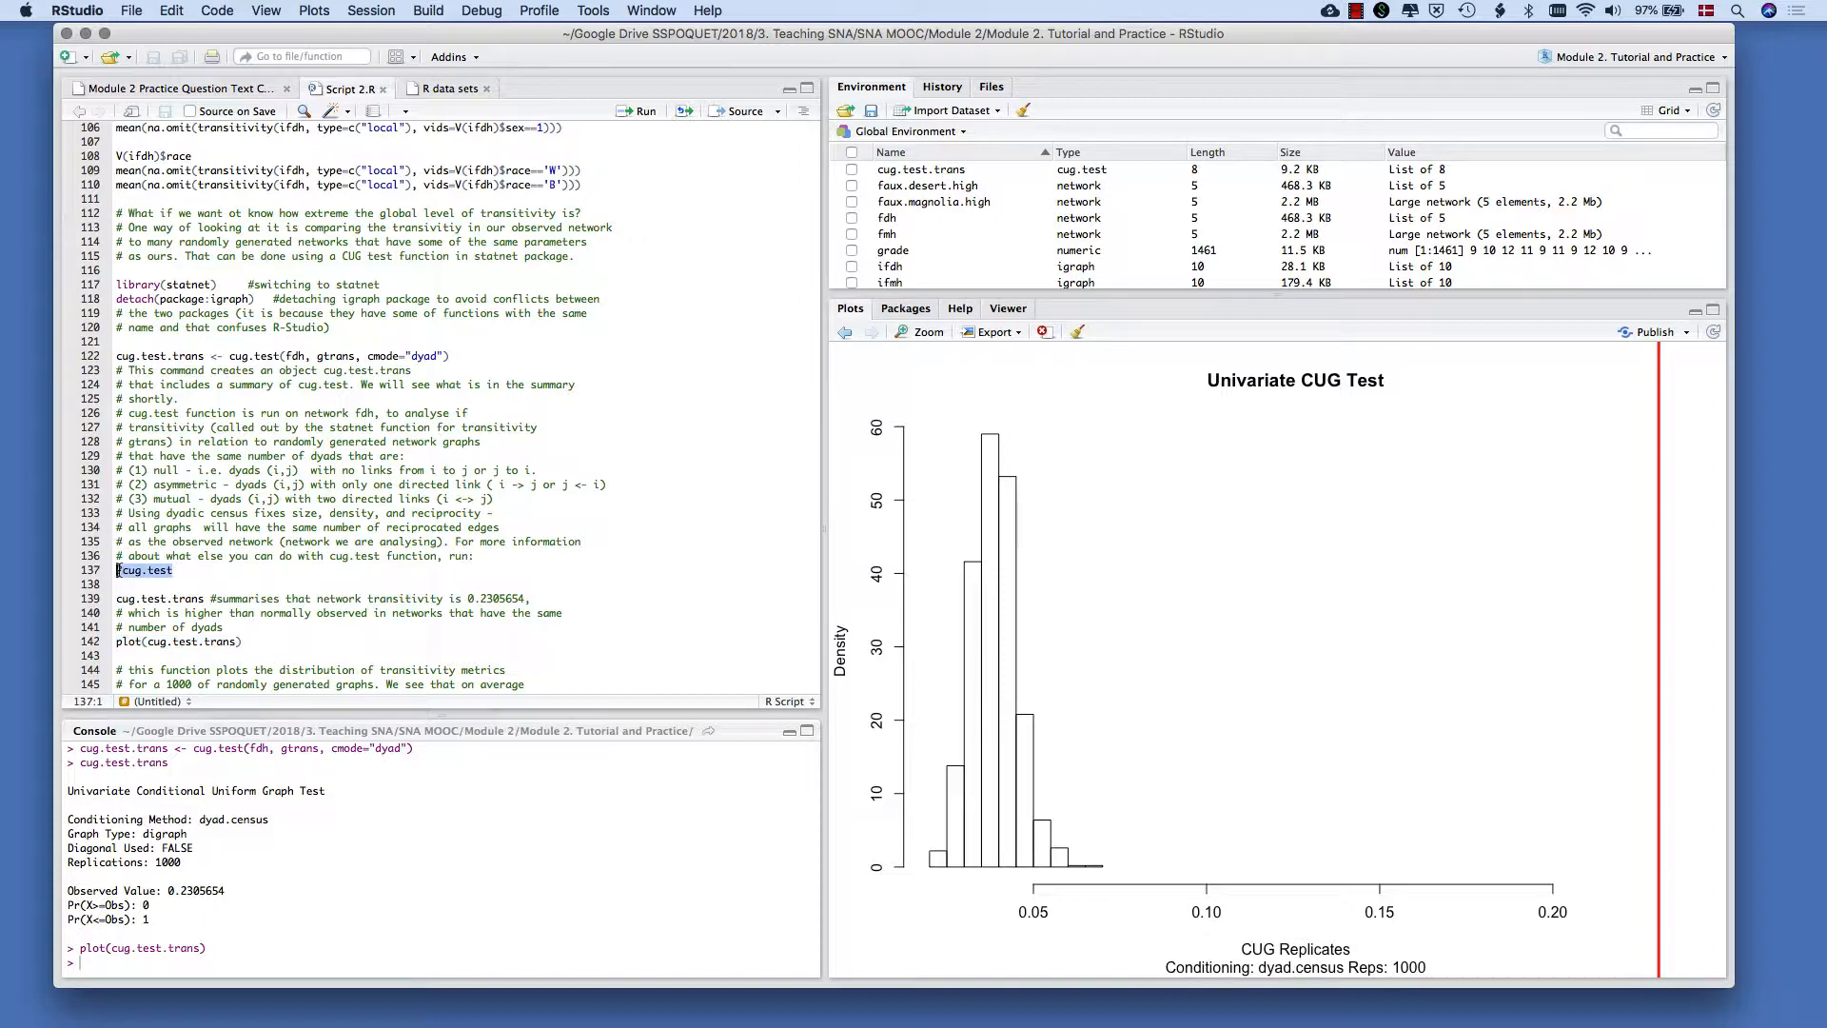
key(super+Return)
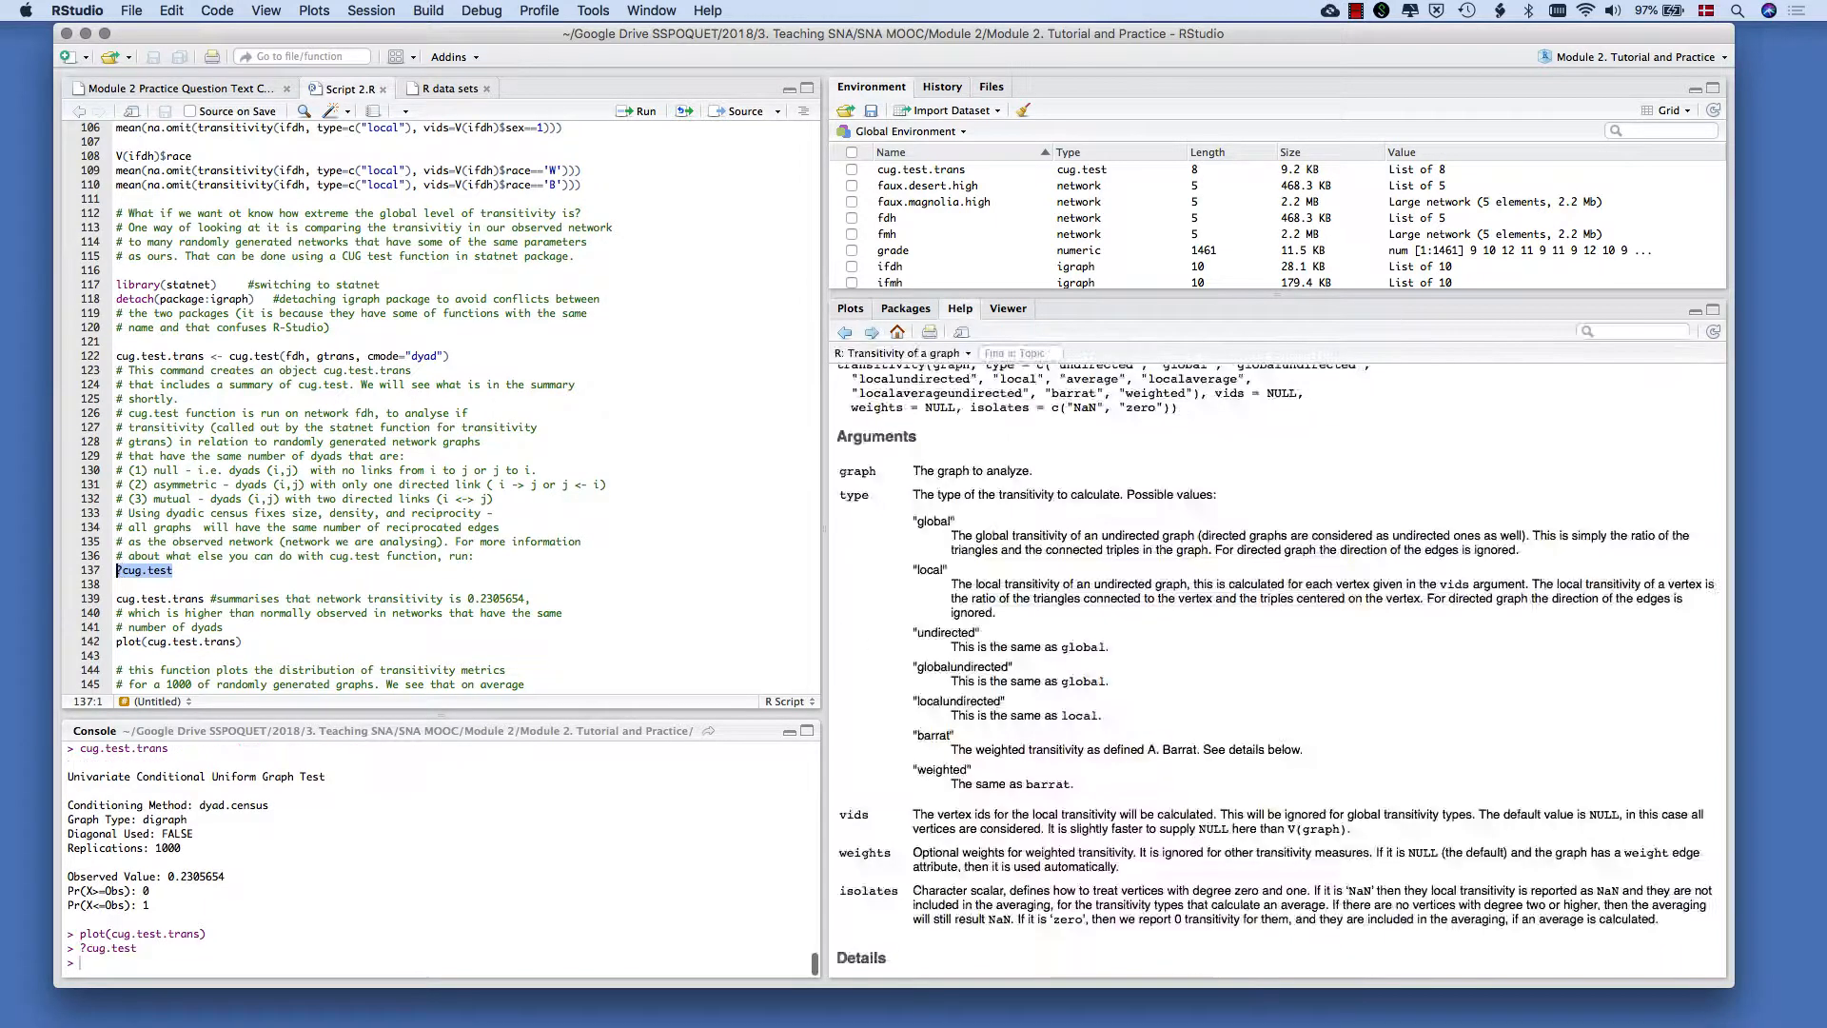
drag(990, 495, 1113, 528)
click(1113, 527)
click(450, 555)
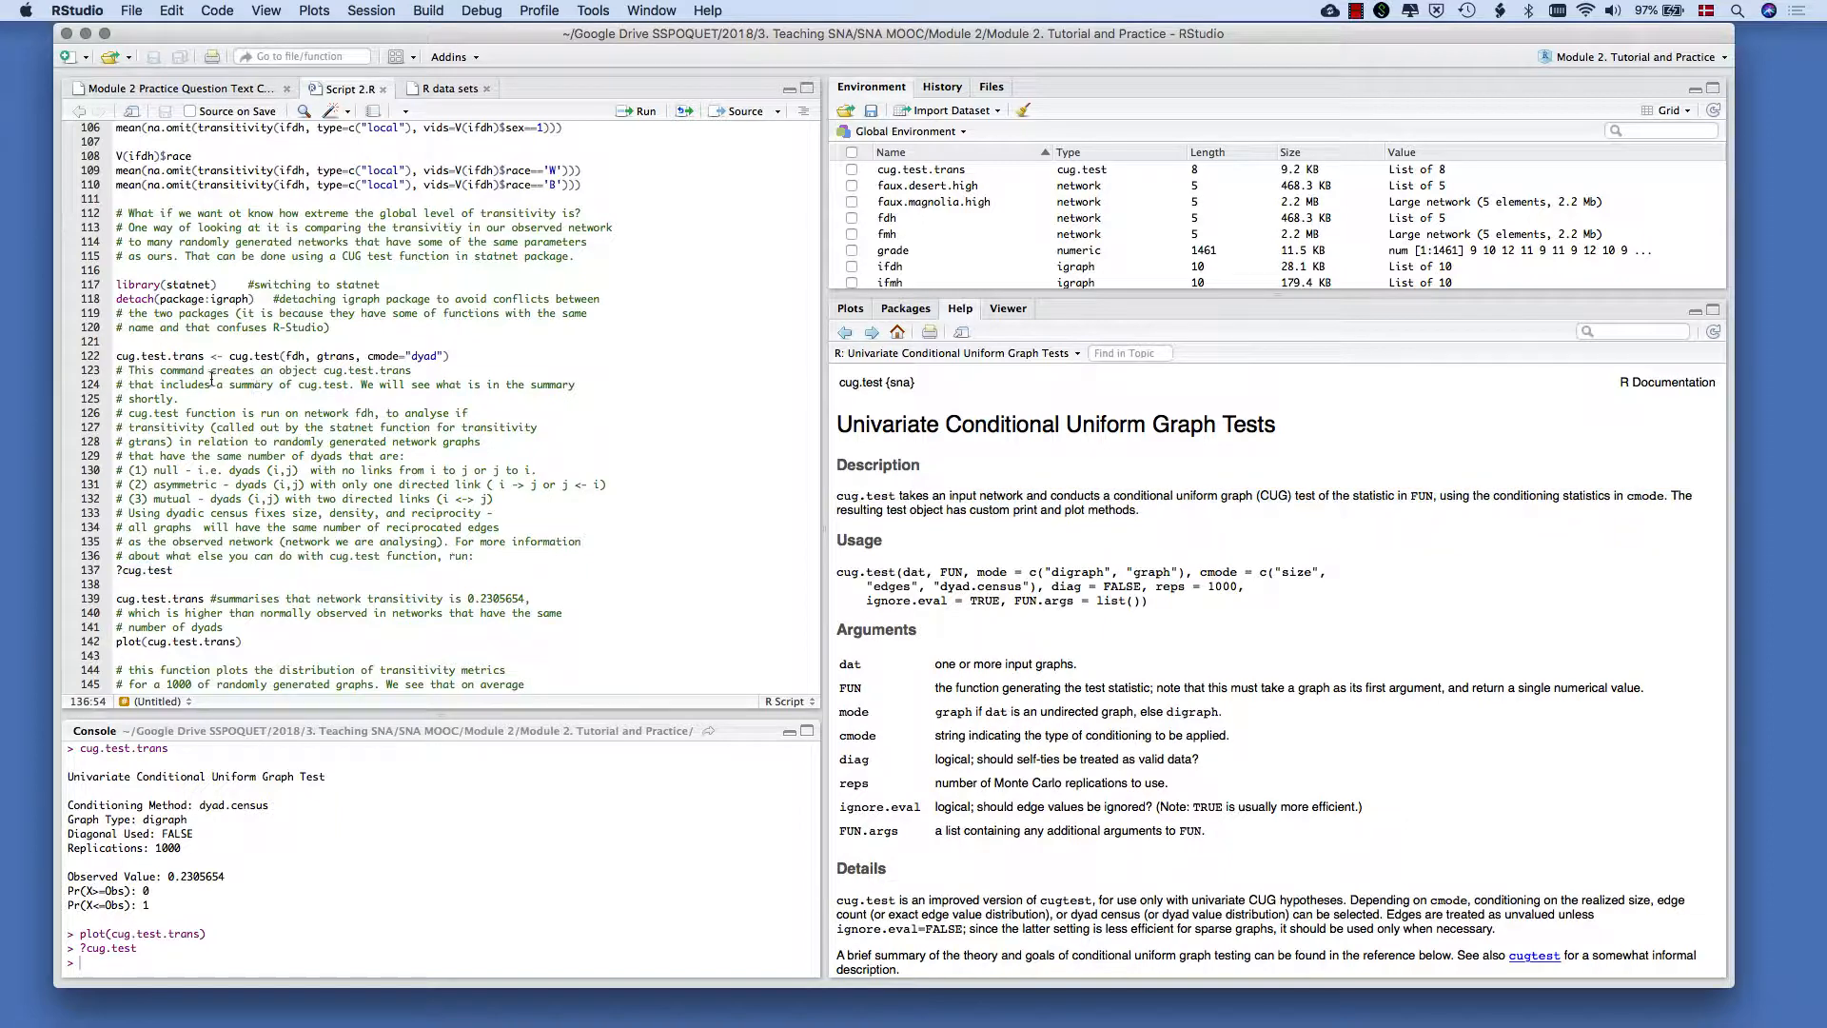
Step: Run the CUG test of density on fdh with gden and cmode="size", storing it in cug.test.density
scroll(211, 378, down, 5)
click(223, 448)
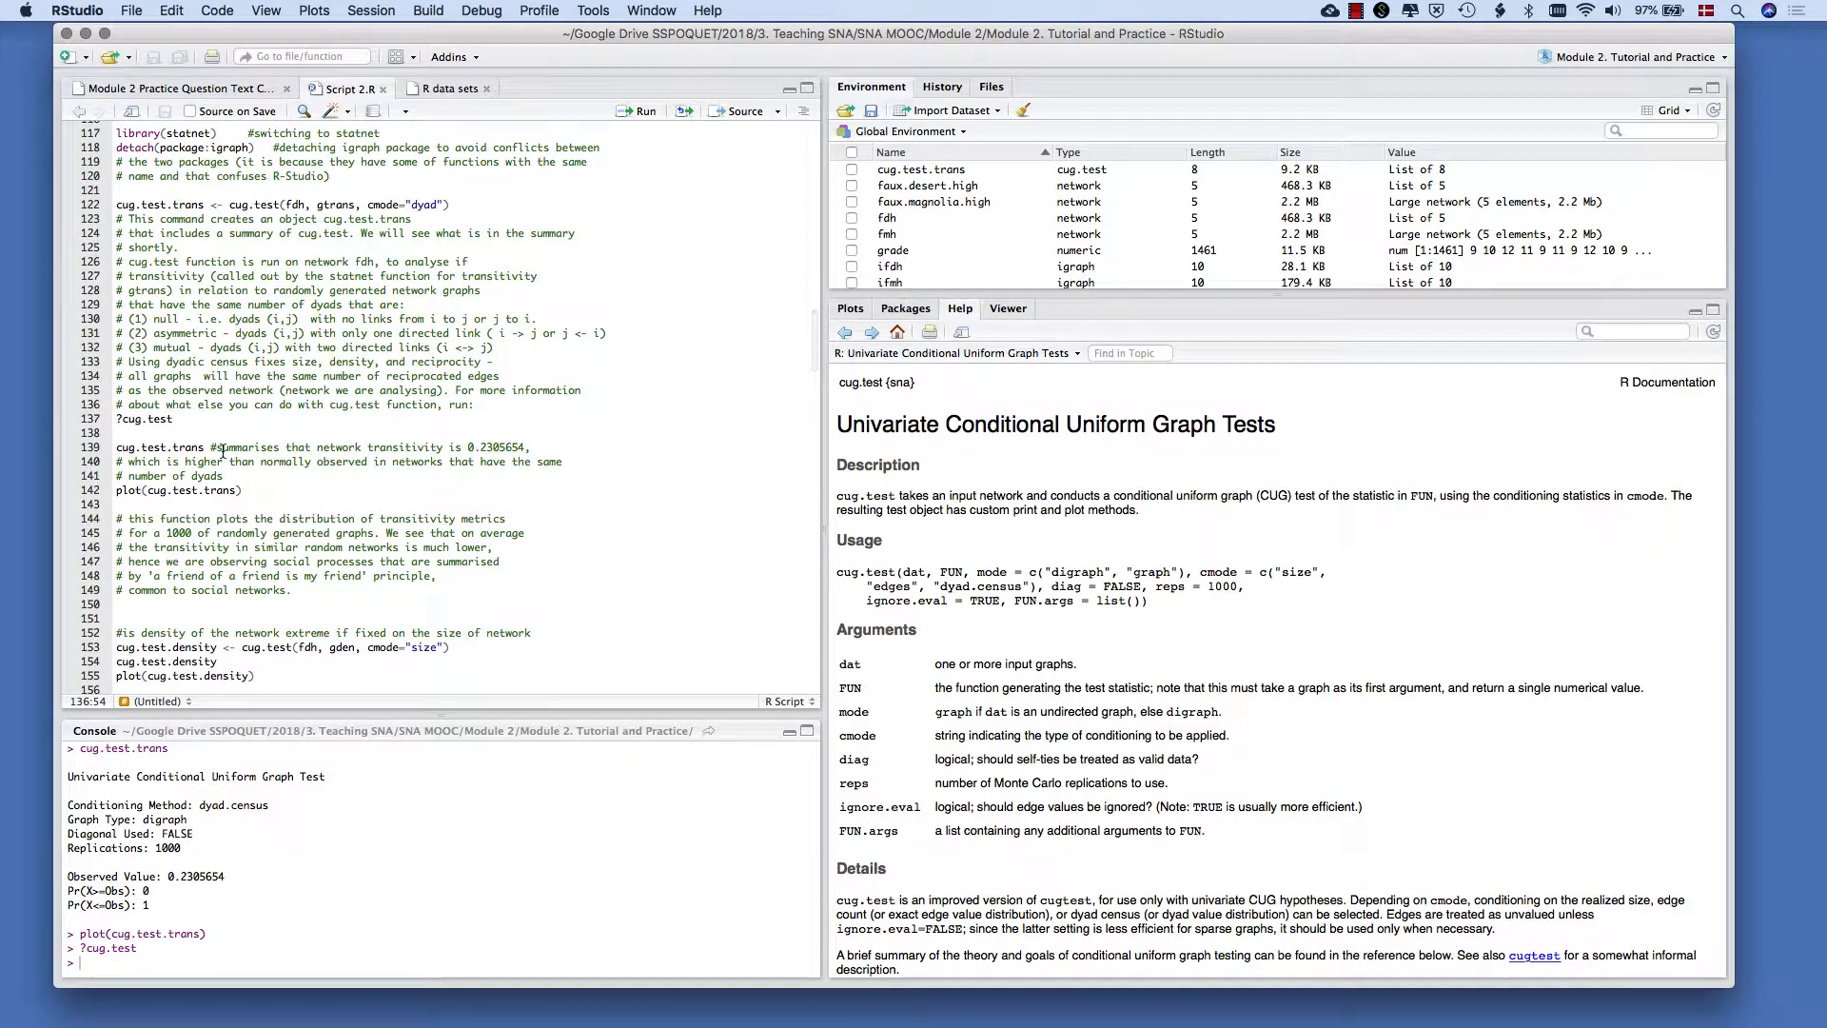
scroll(223, 452, down, 5)
scroll(222, 452, down, 3)
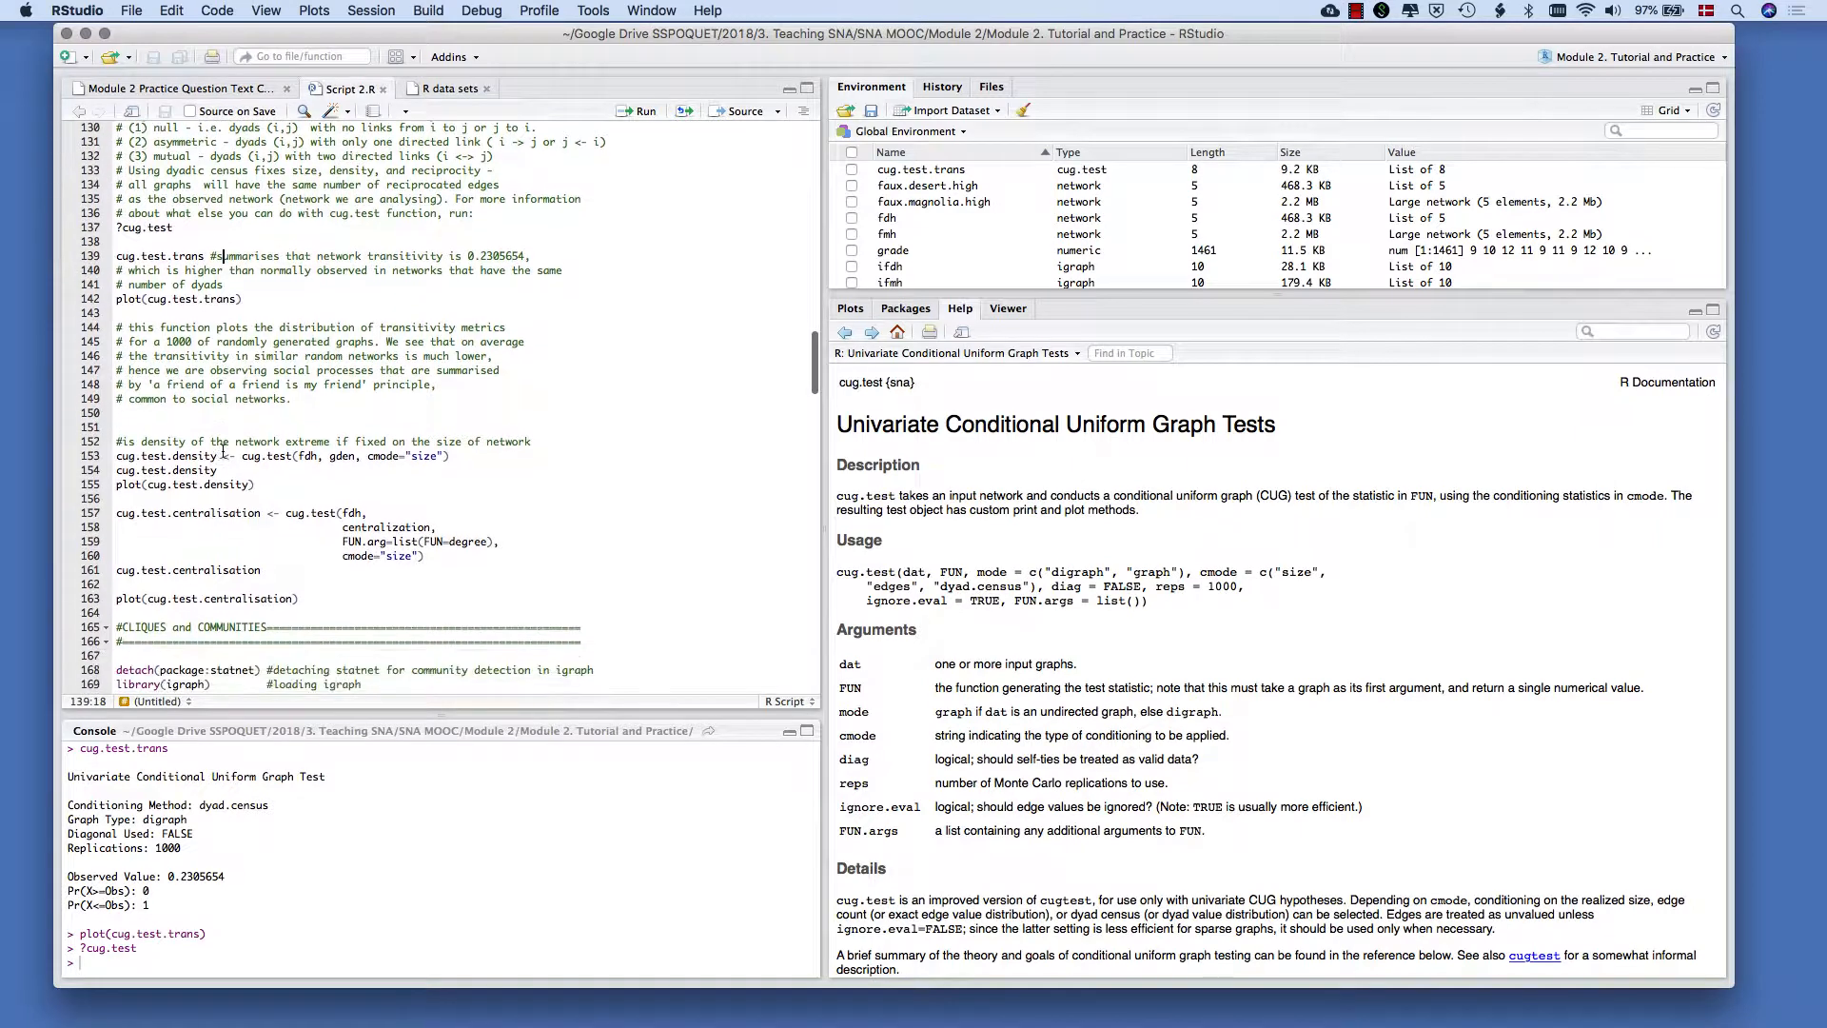
click(173, 458)
scroll(173, 457, down, 3)
scroll(173, 458, down, 1)
click(173, 458)
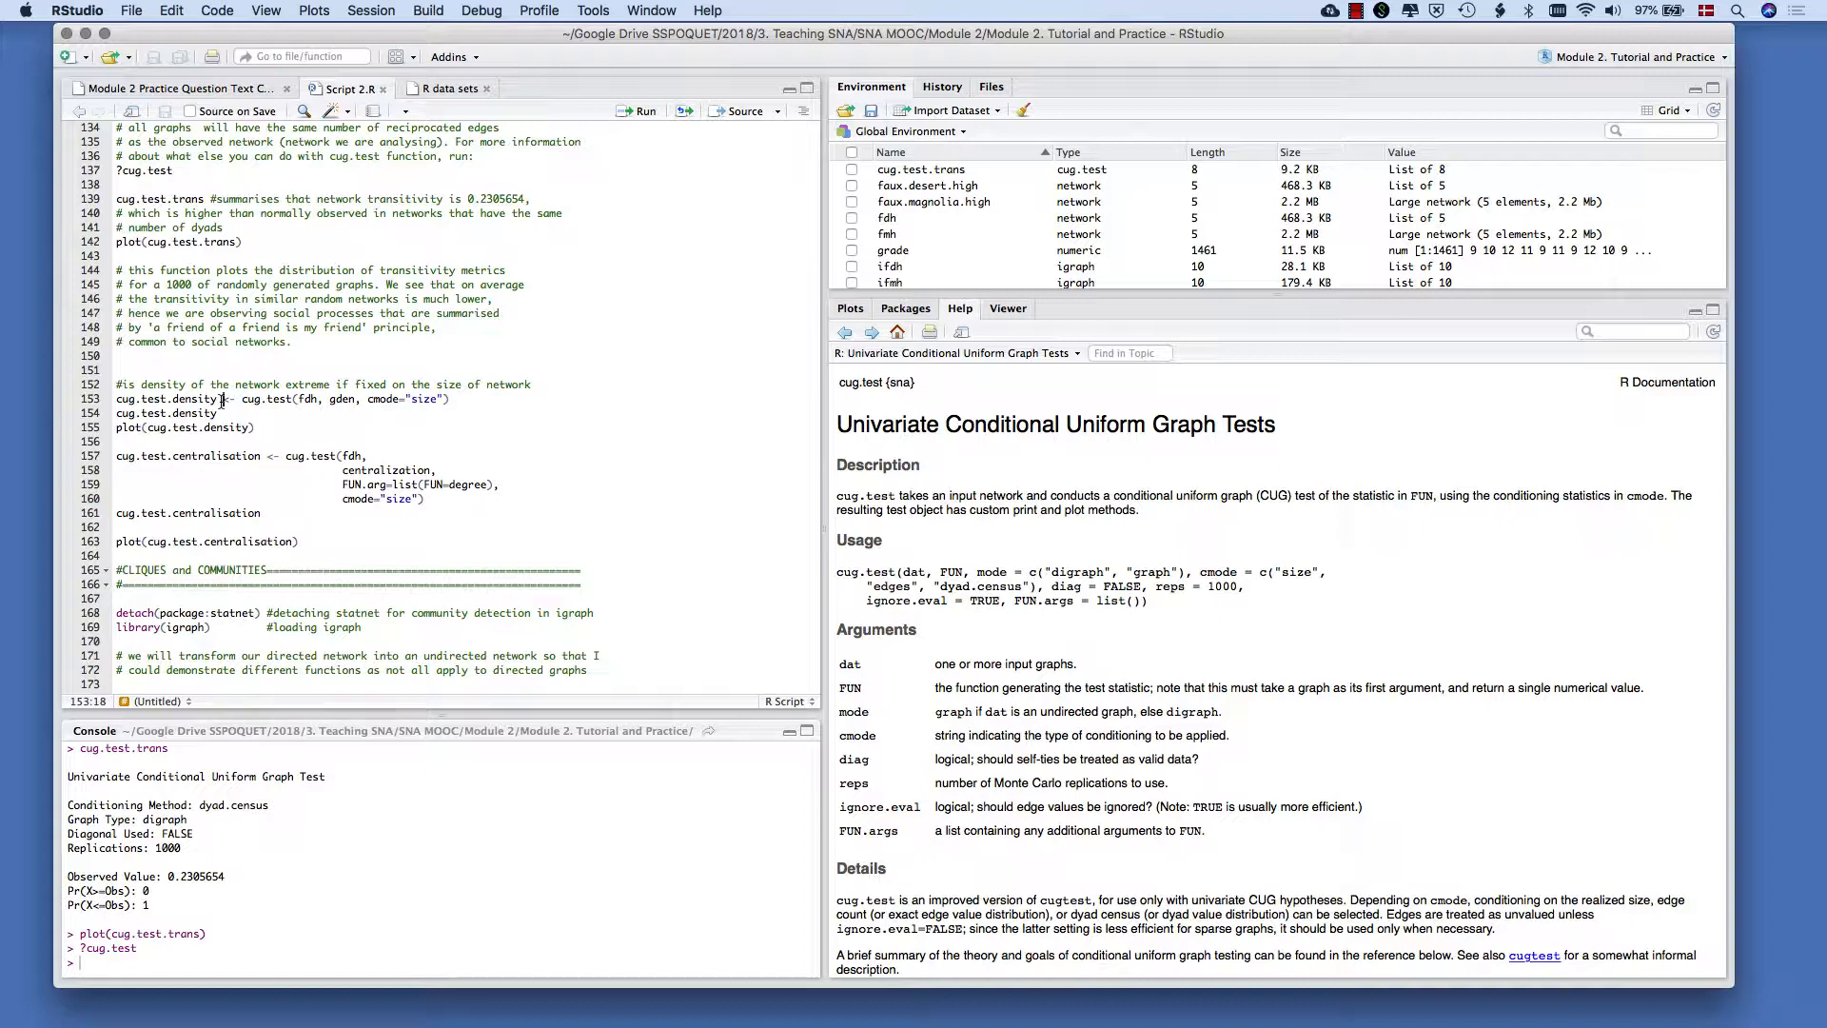
drag(296, 401, 317, 401)
click(317, 400)
mouse_move(368, 401)
mouse_down()
mouse_move(446, 401)
mouse_move(368, 400)
mouse_up()
click(445, 400)
click(368, 399)
mouse_move(118, 400)
mouse_down()
mouse_move(474, 407)
mouse_move(113, 404)
mouse_up()
key(super+Return)
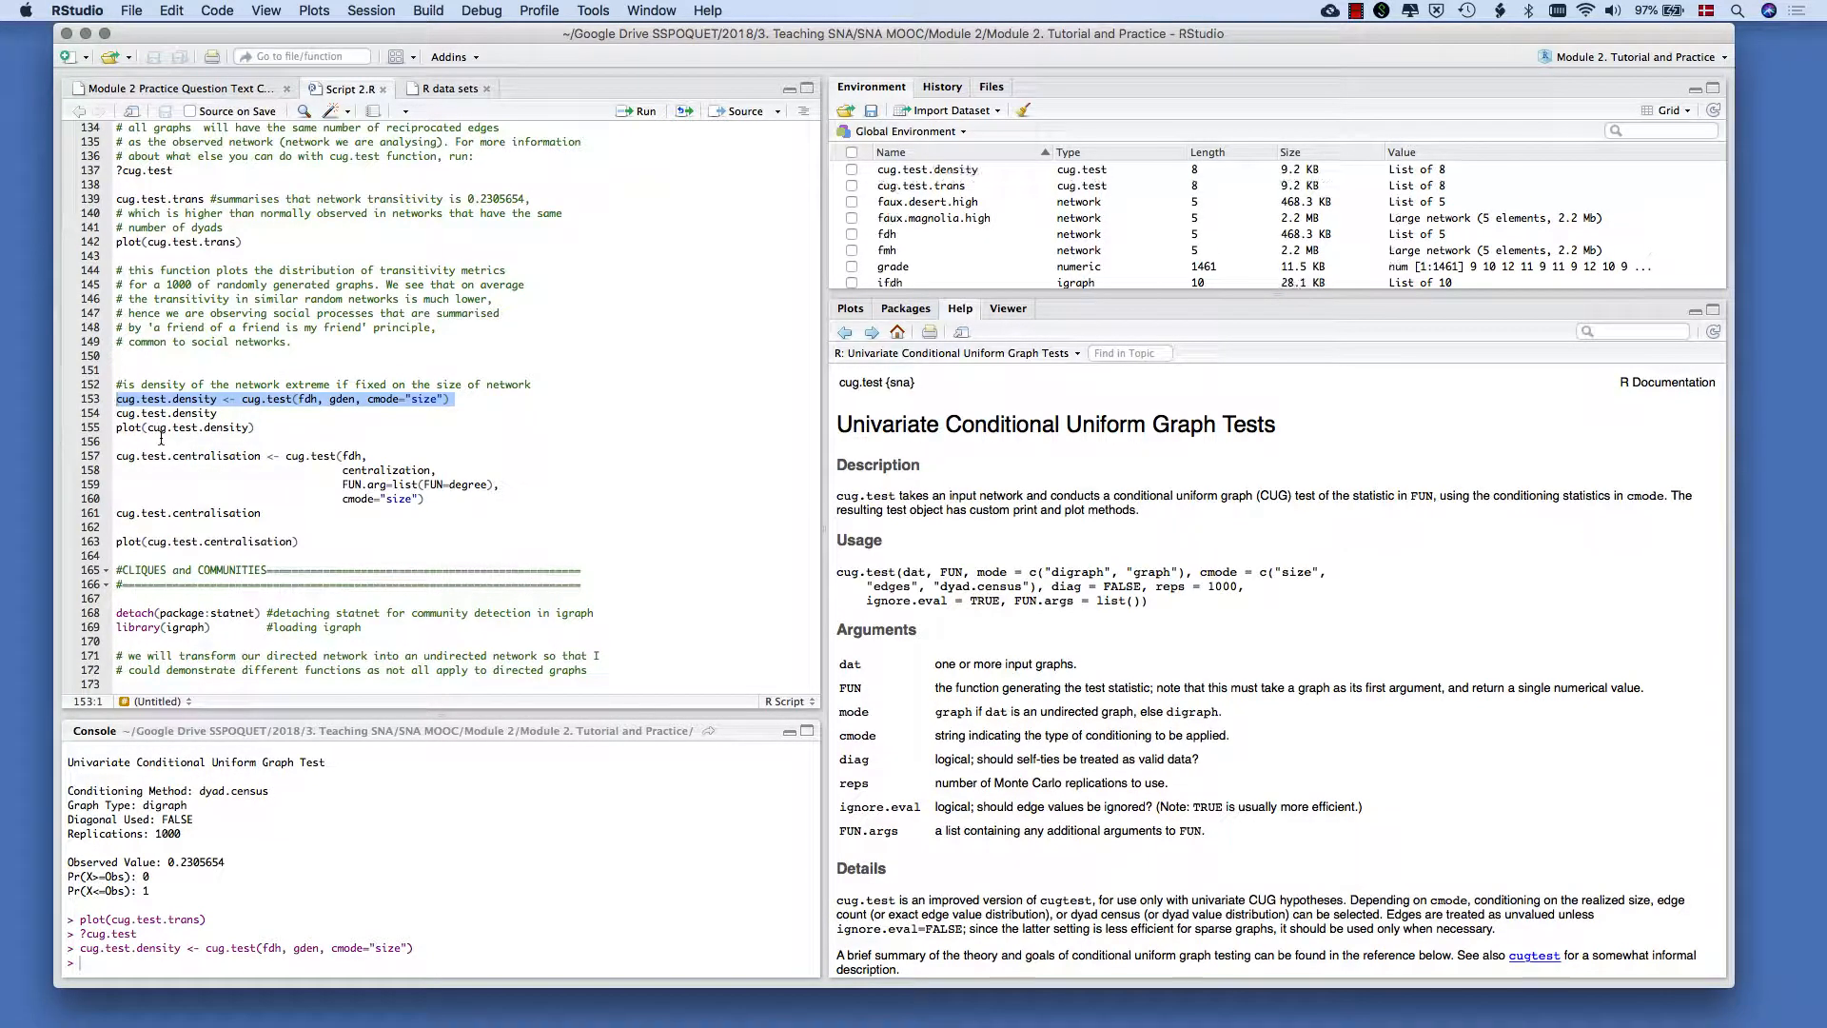
Step: Print the cug.test.density summary in the console and plot the density test's distribution
click(149, 414)
double_click(148, 414)
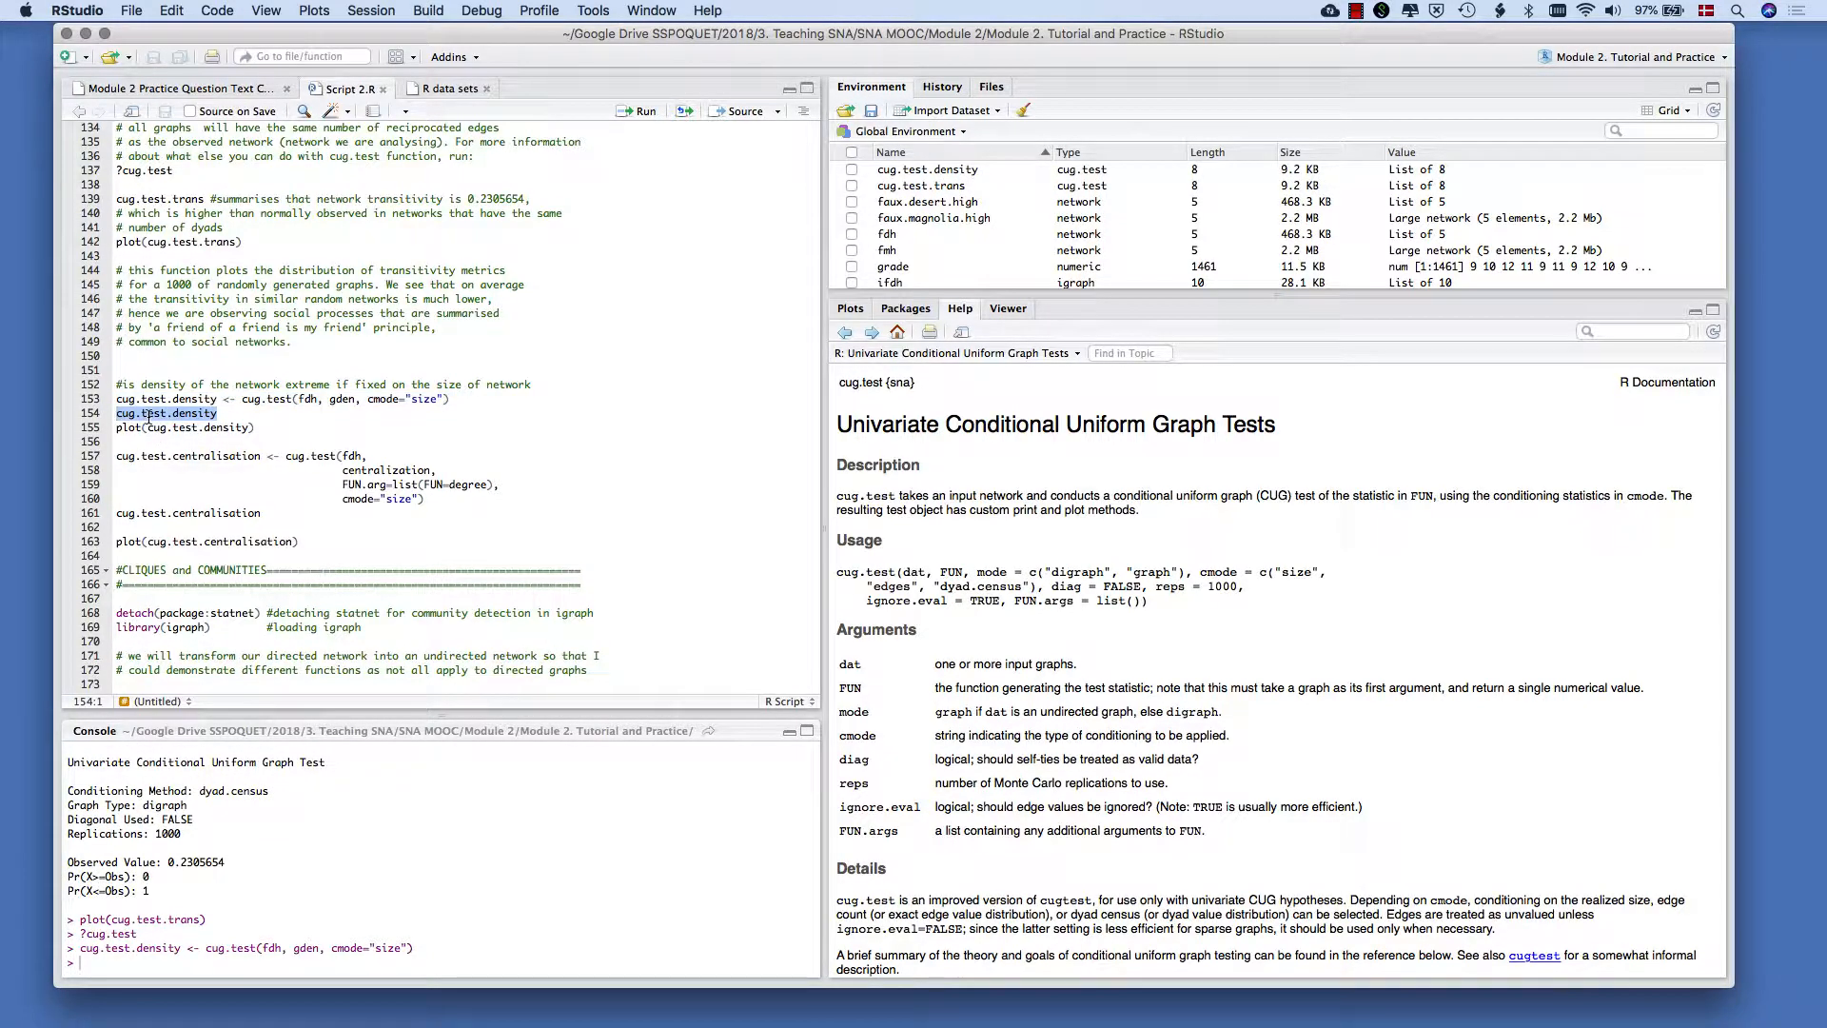
key(super+Return)
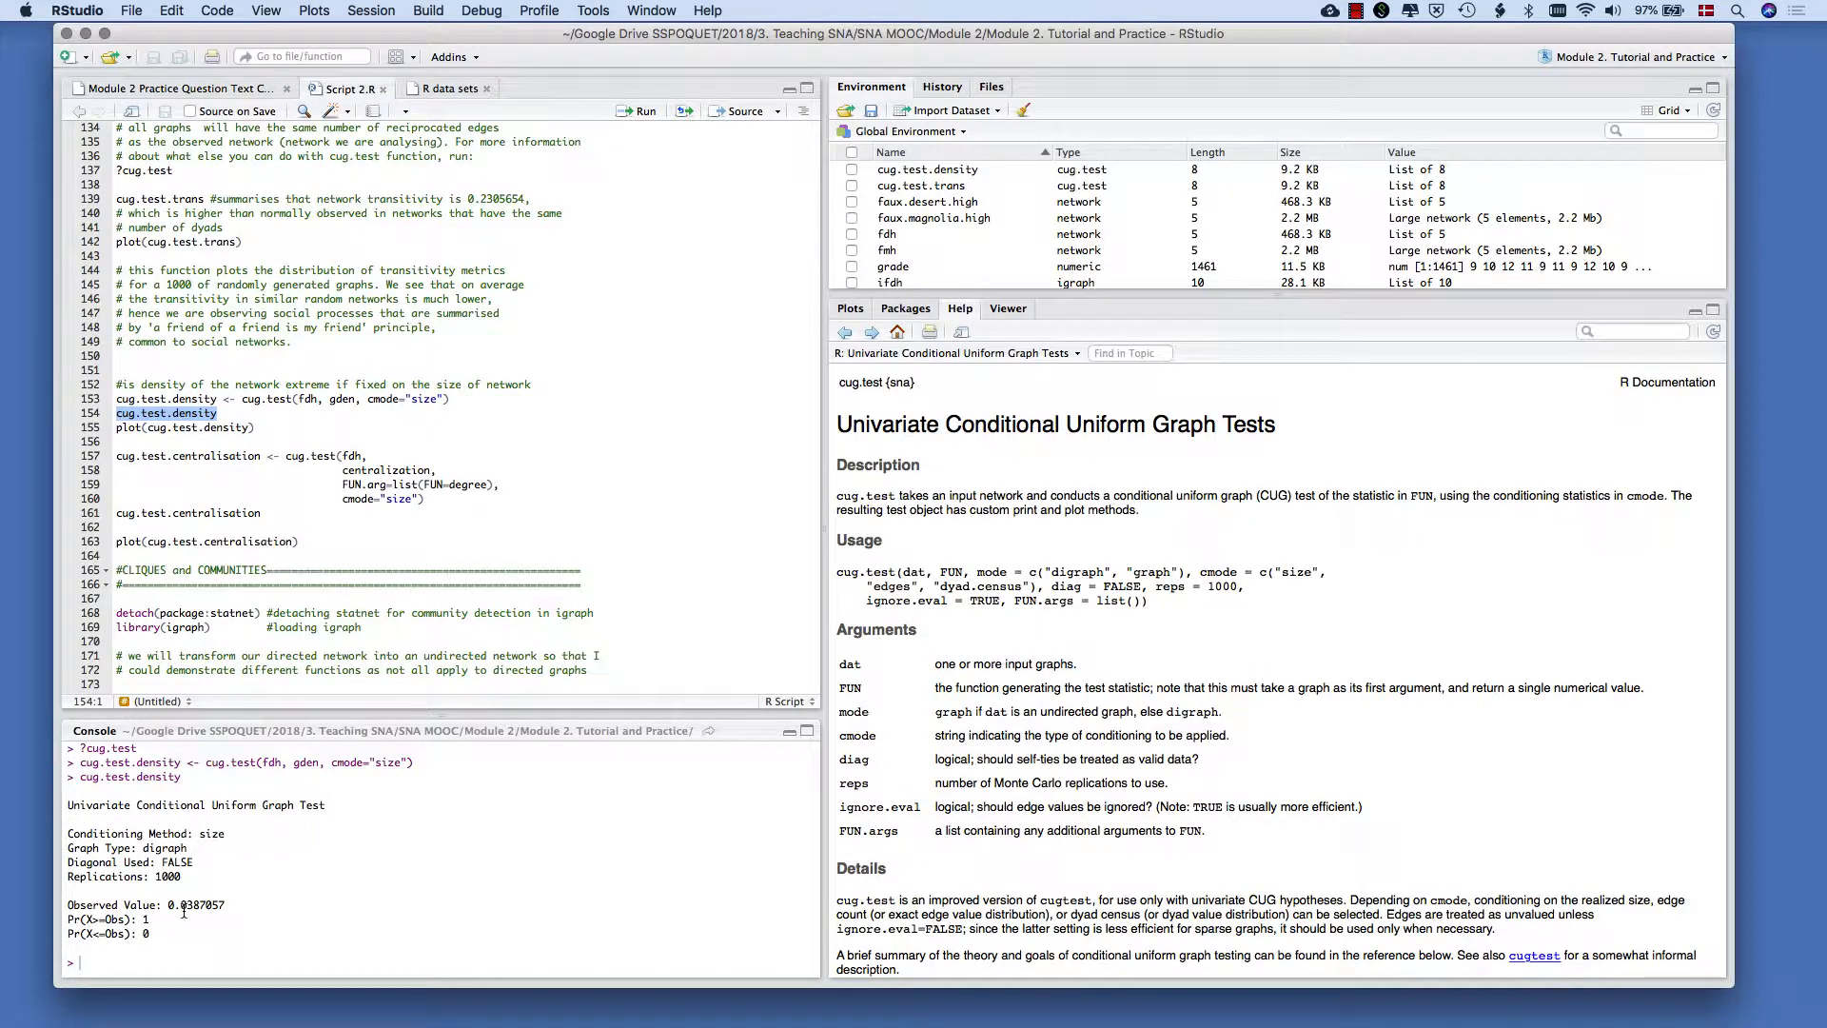
drag(171, 904, 226, 904)
click(136, 428)
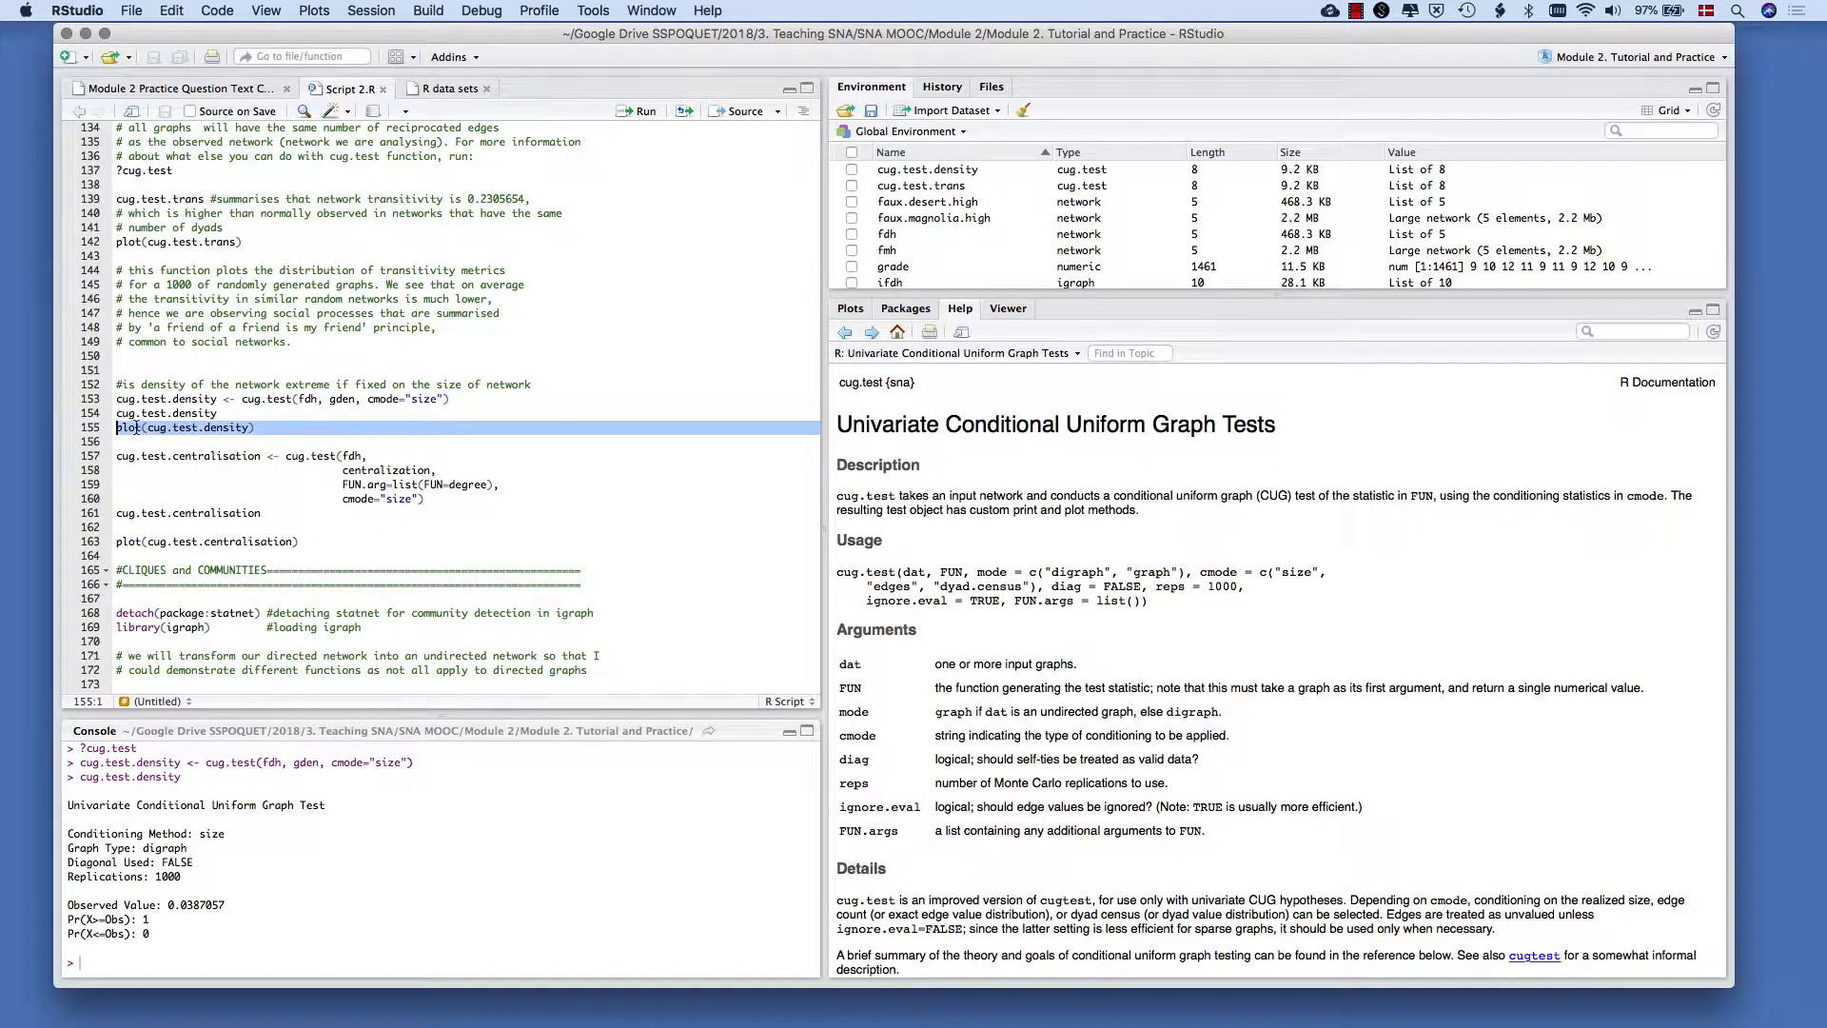
key(super+Return)
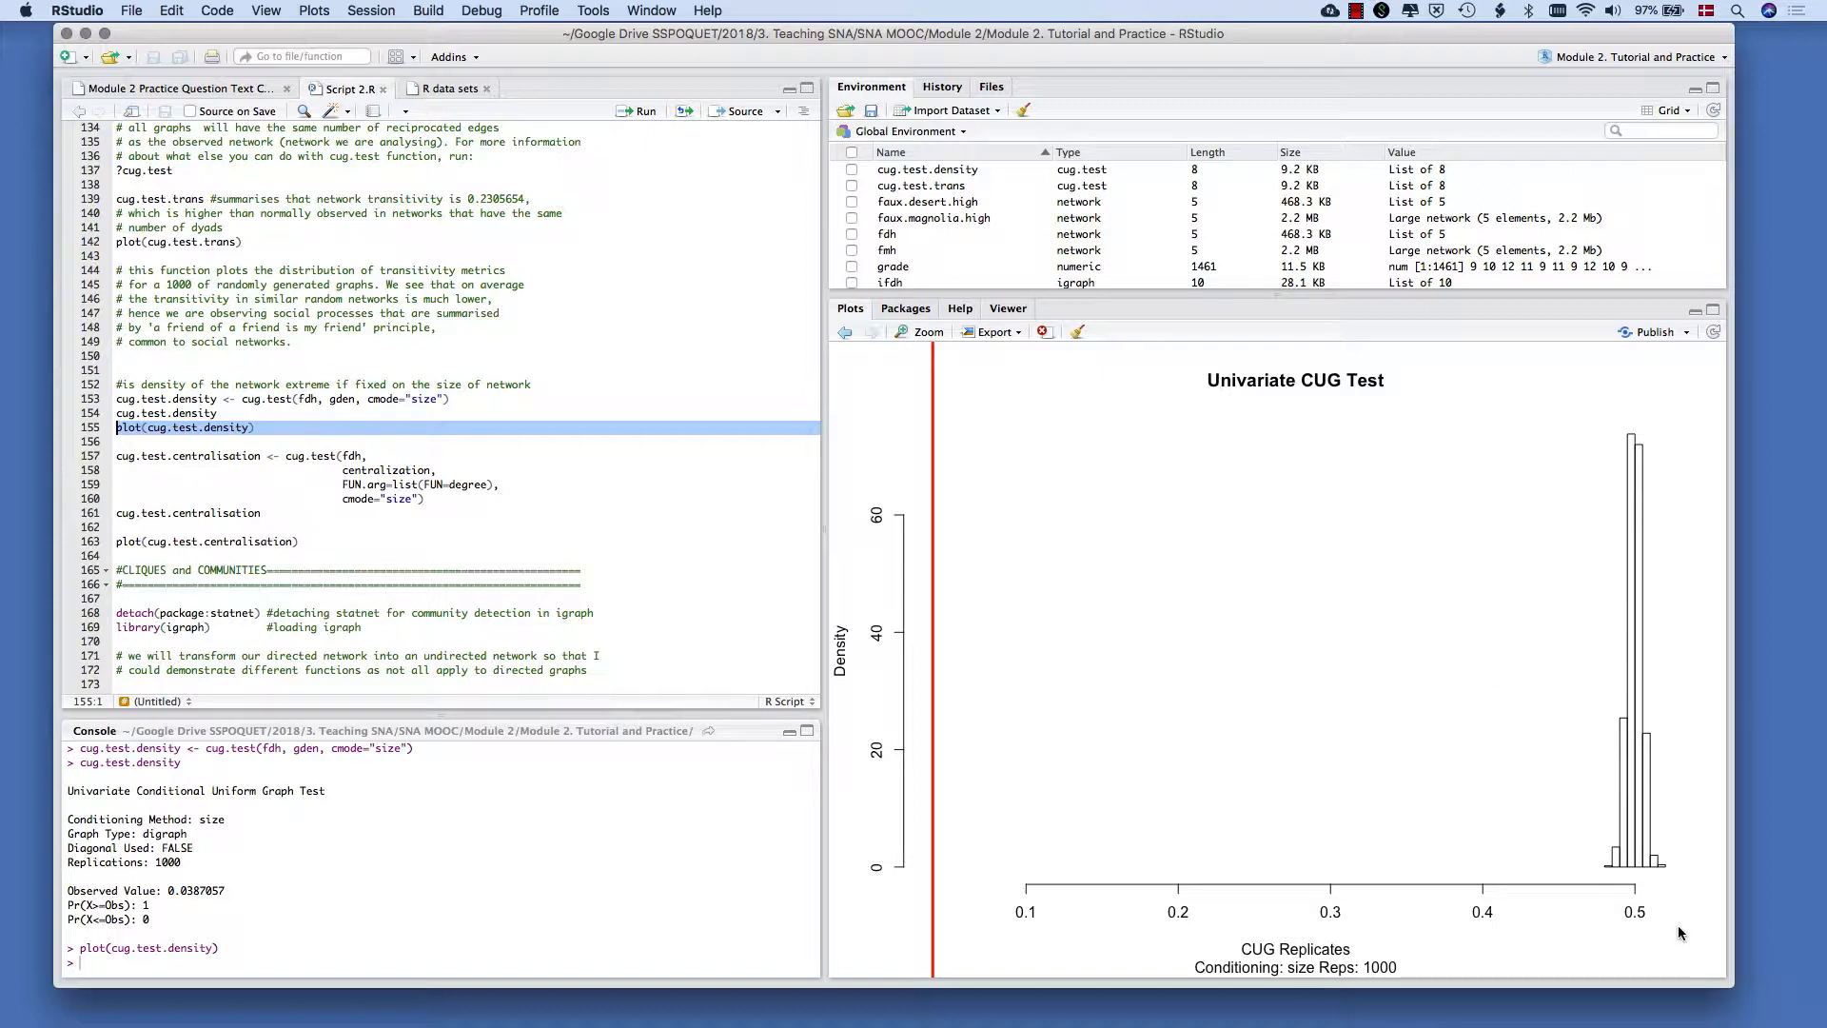
Step: Run the CUG test of degree centralization on fdh with cmode="size", stored in cug.test.centralisation, and print and plot it
click(394, 538)
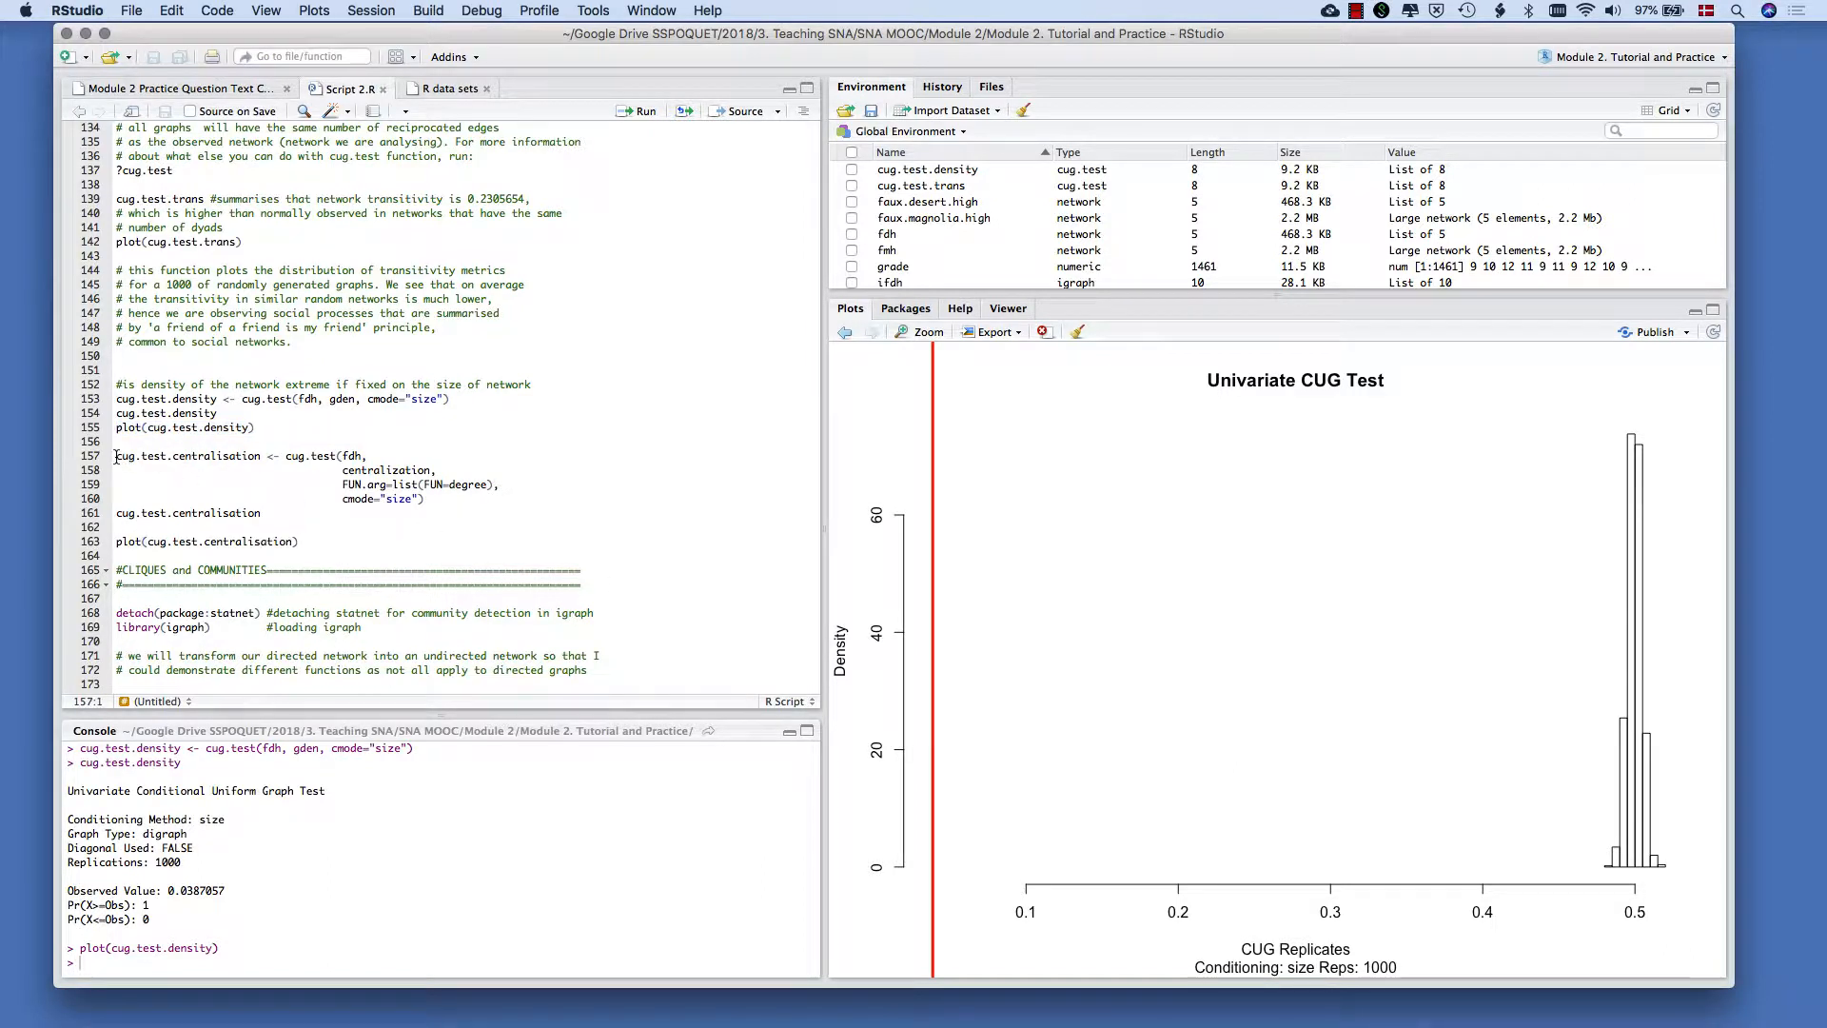
drag(116, 458, 299, 540)
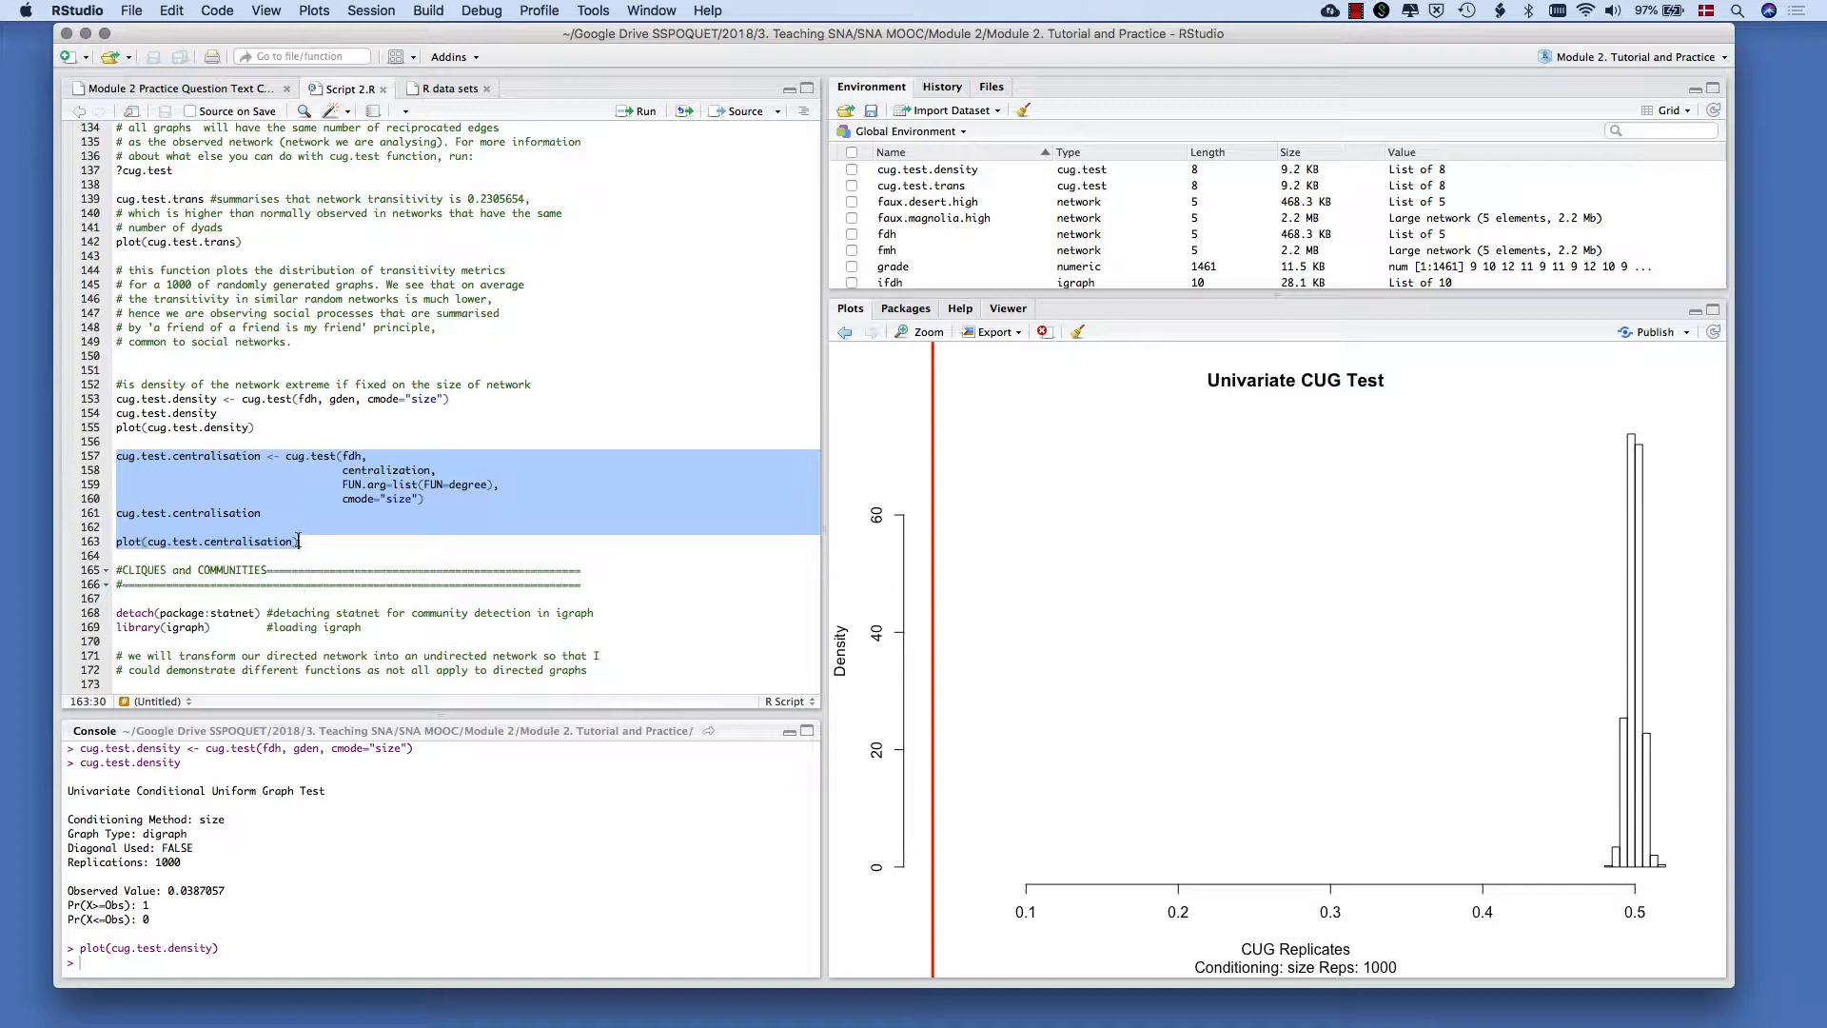
key(super+Return)
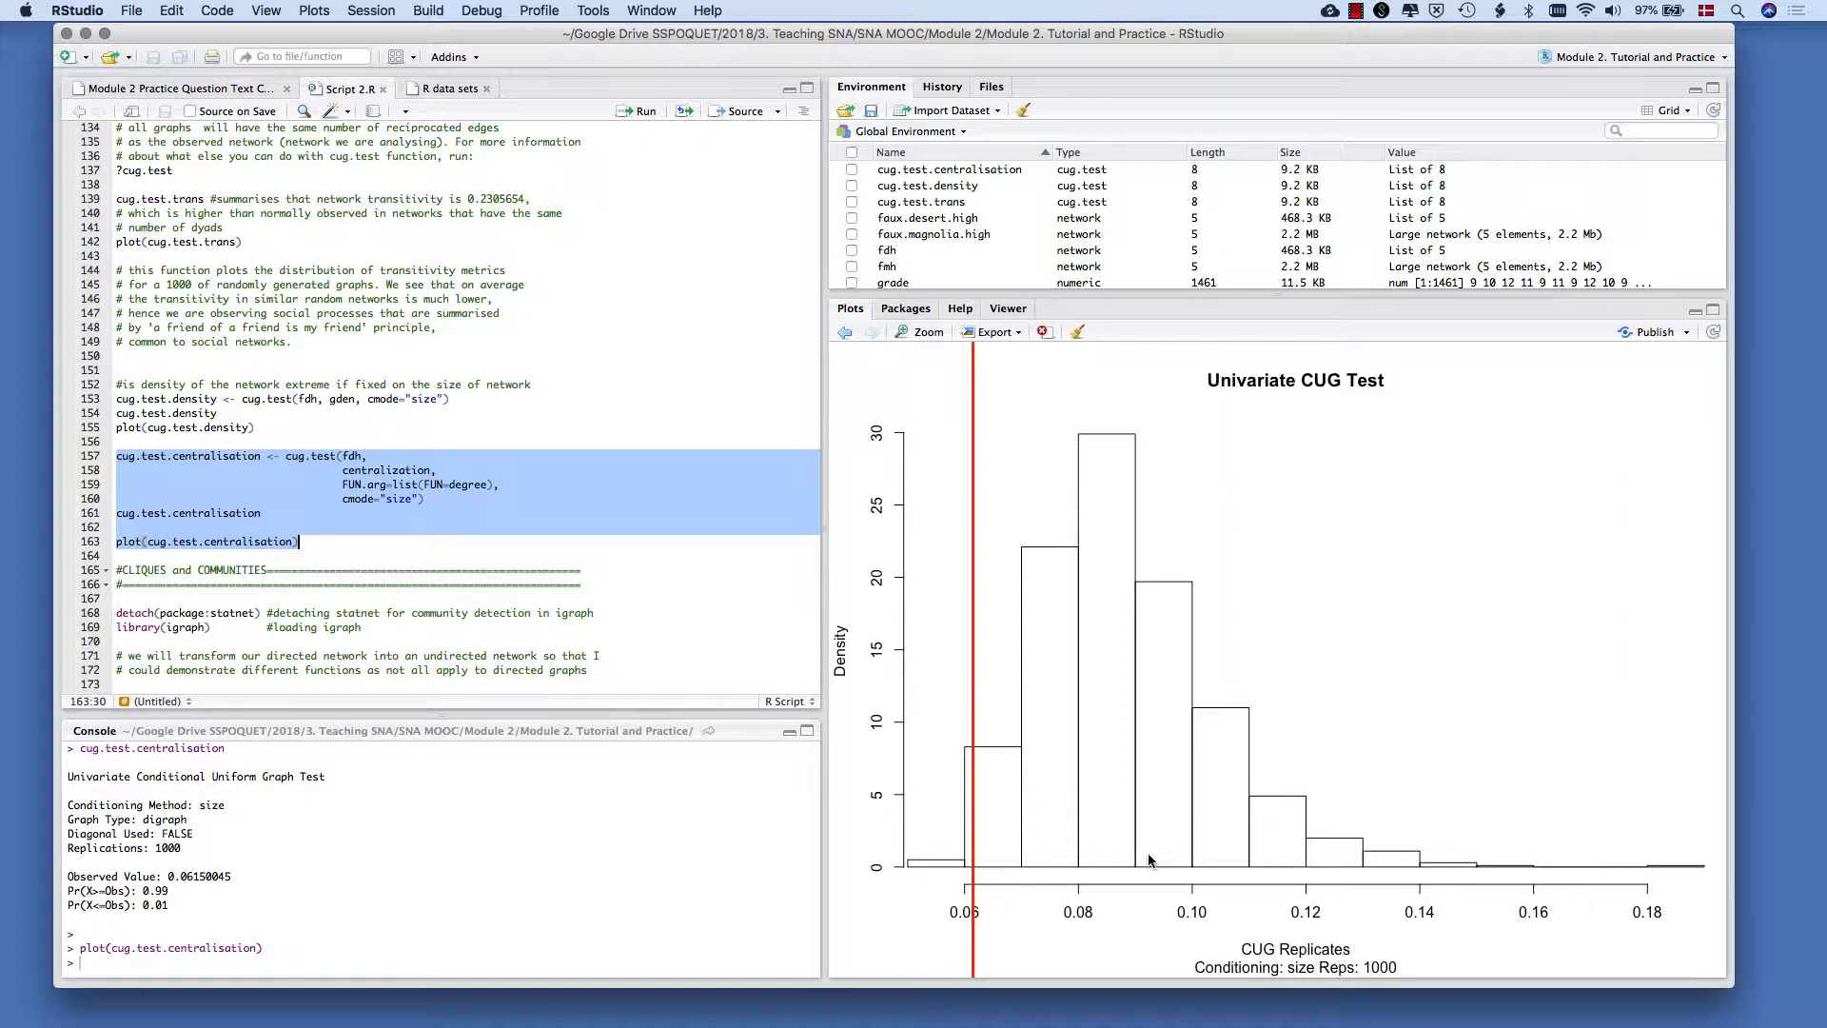
Step: Look through the script's CLIQUES and COMMUNITIES section, covering the undirected network conversion, clique functions and coreness plots
click(463, 513)
scroll(463, 513, down, 6)
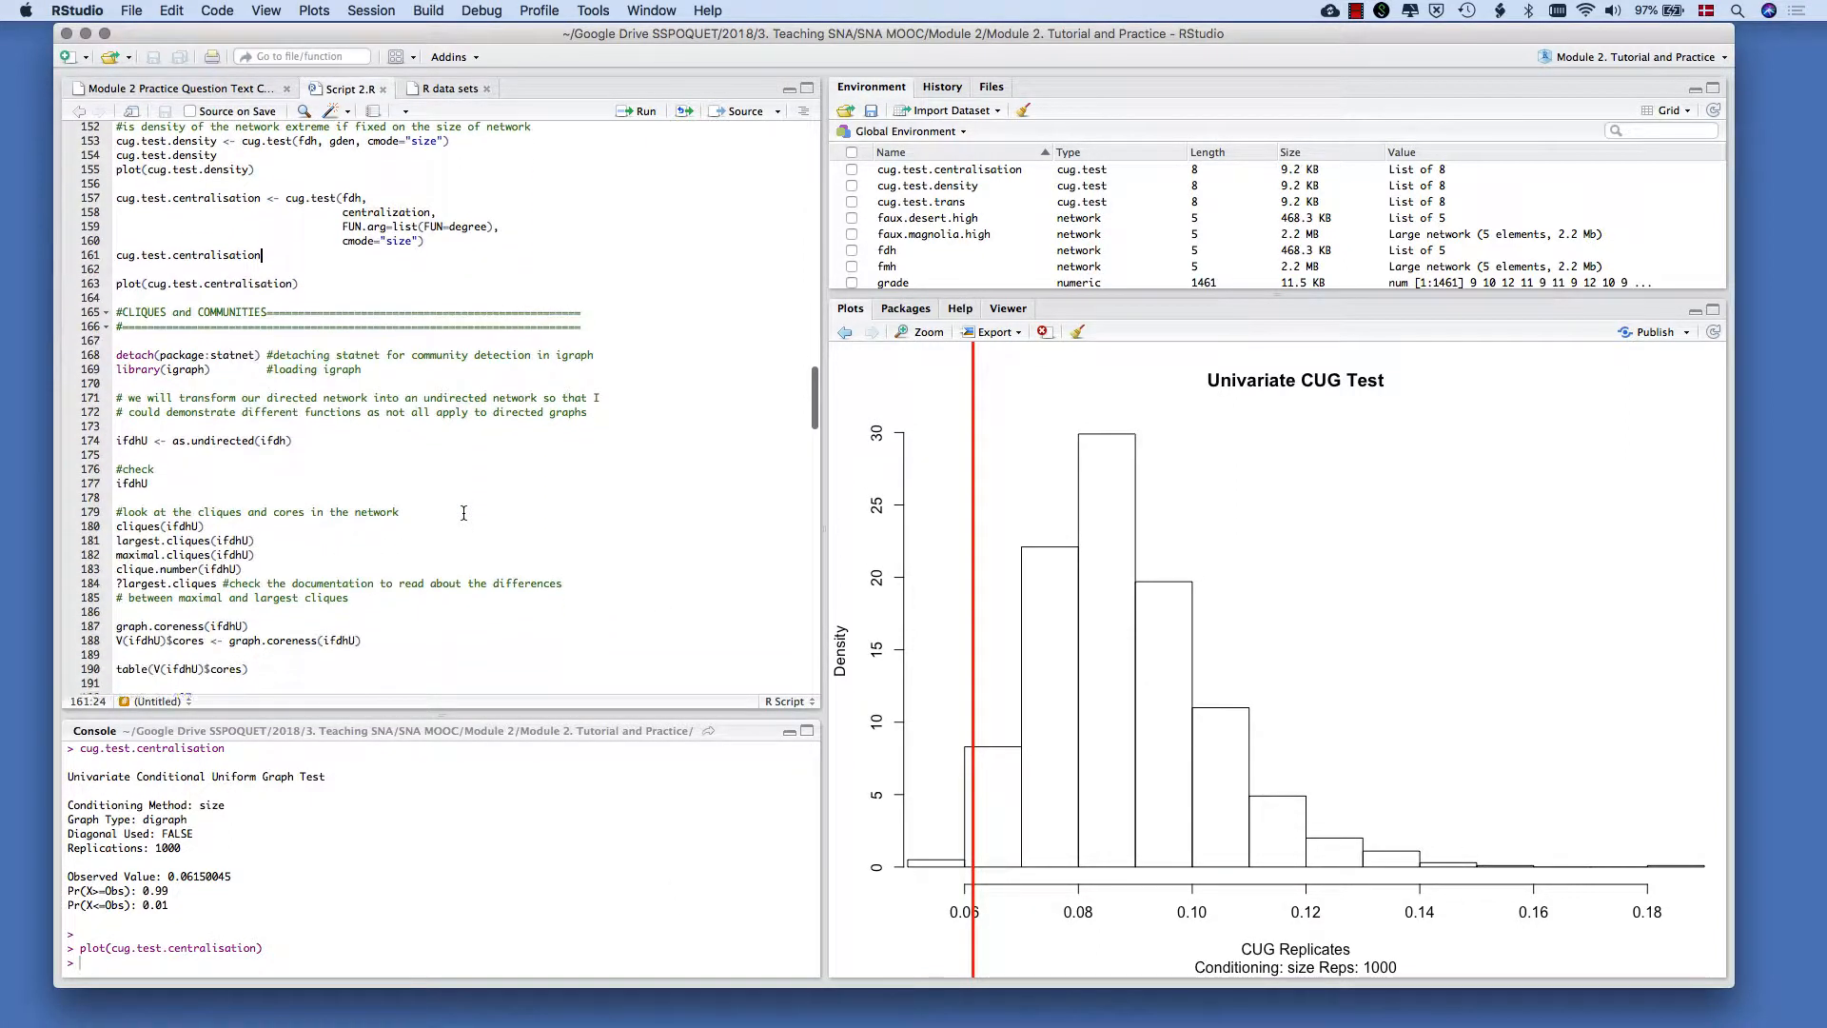
scroll(463, 513, down, 2)
click(463, 512)
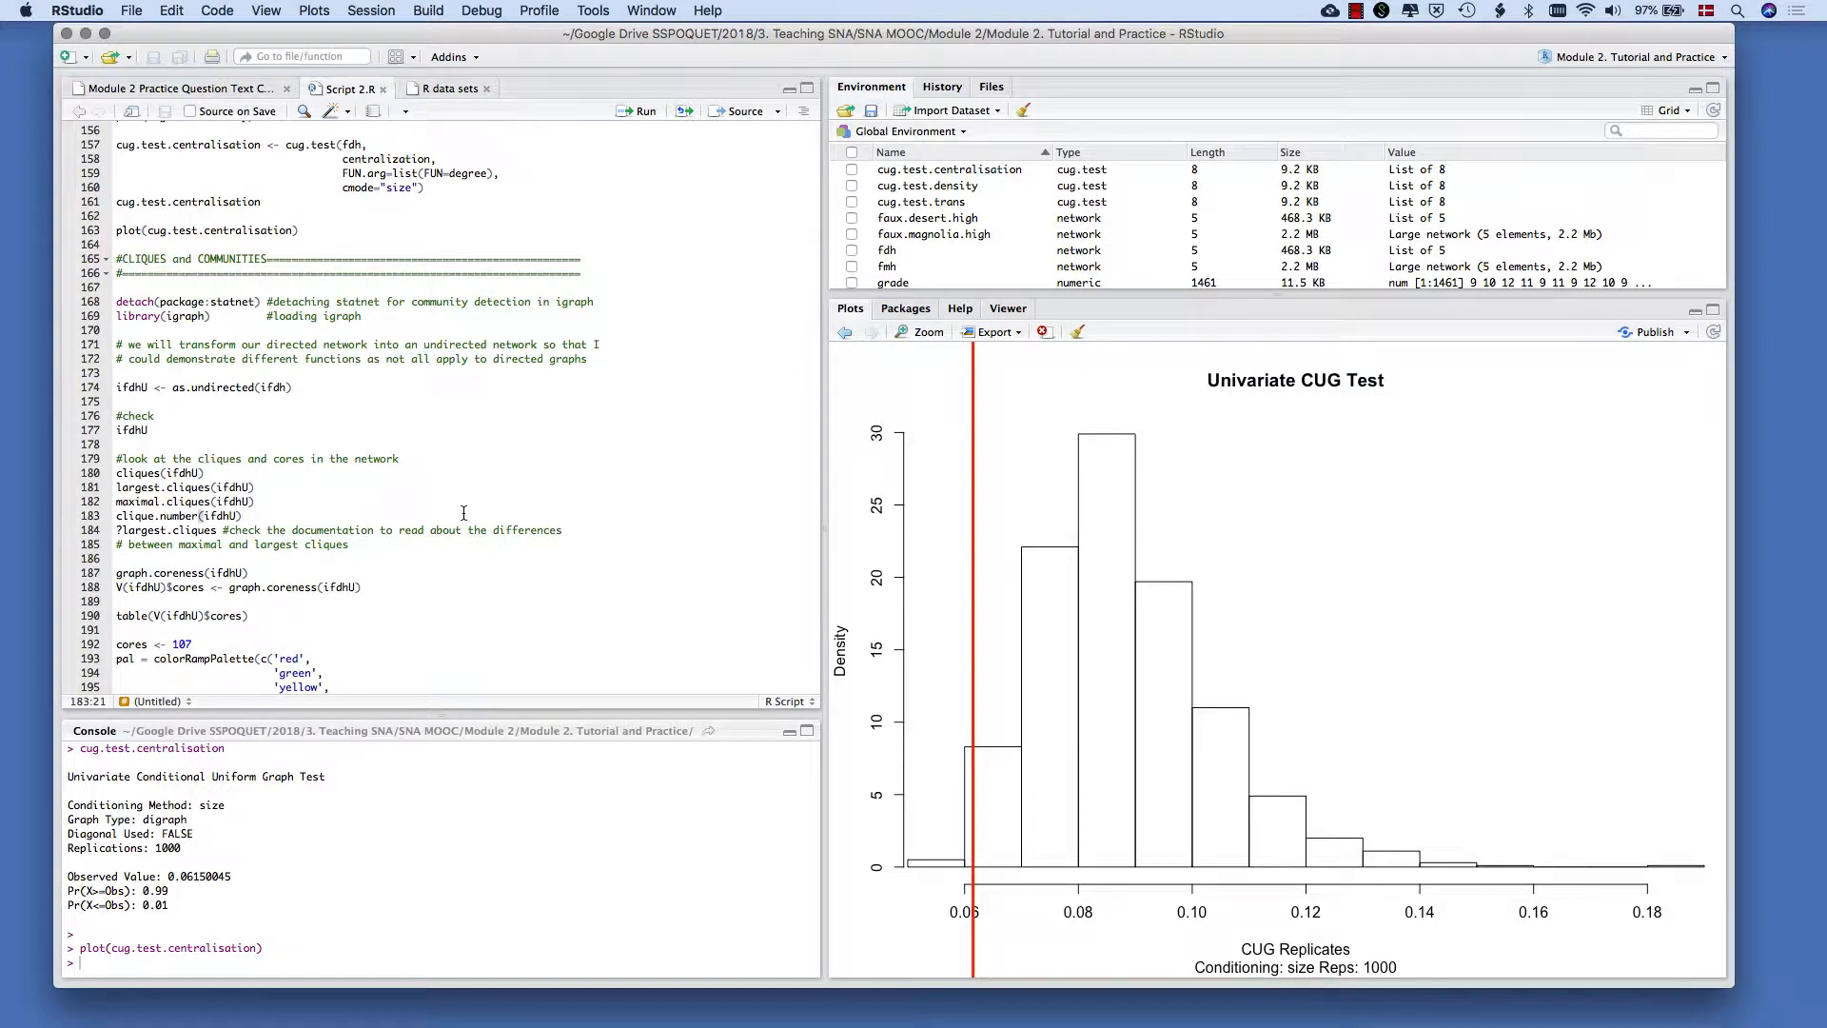
scroll(464, 513, down, 2)
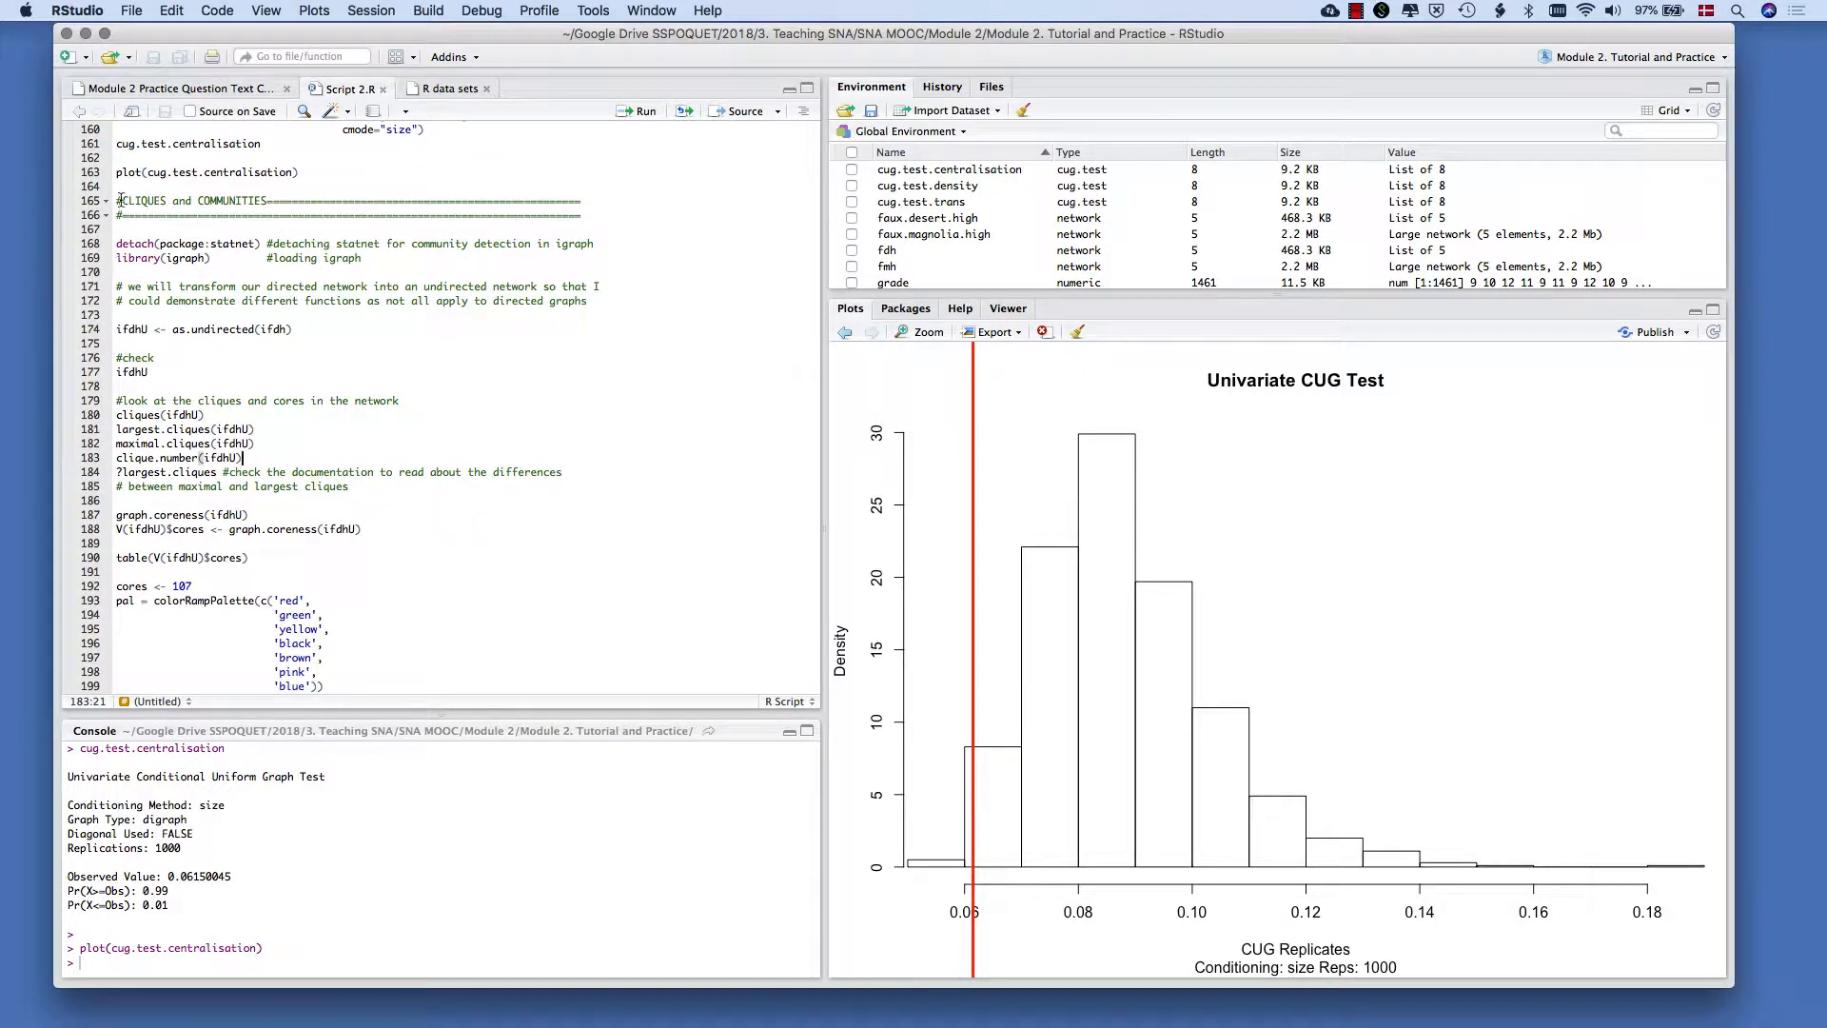
drag(121, 201, 263, 201)
click(262, 200)
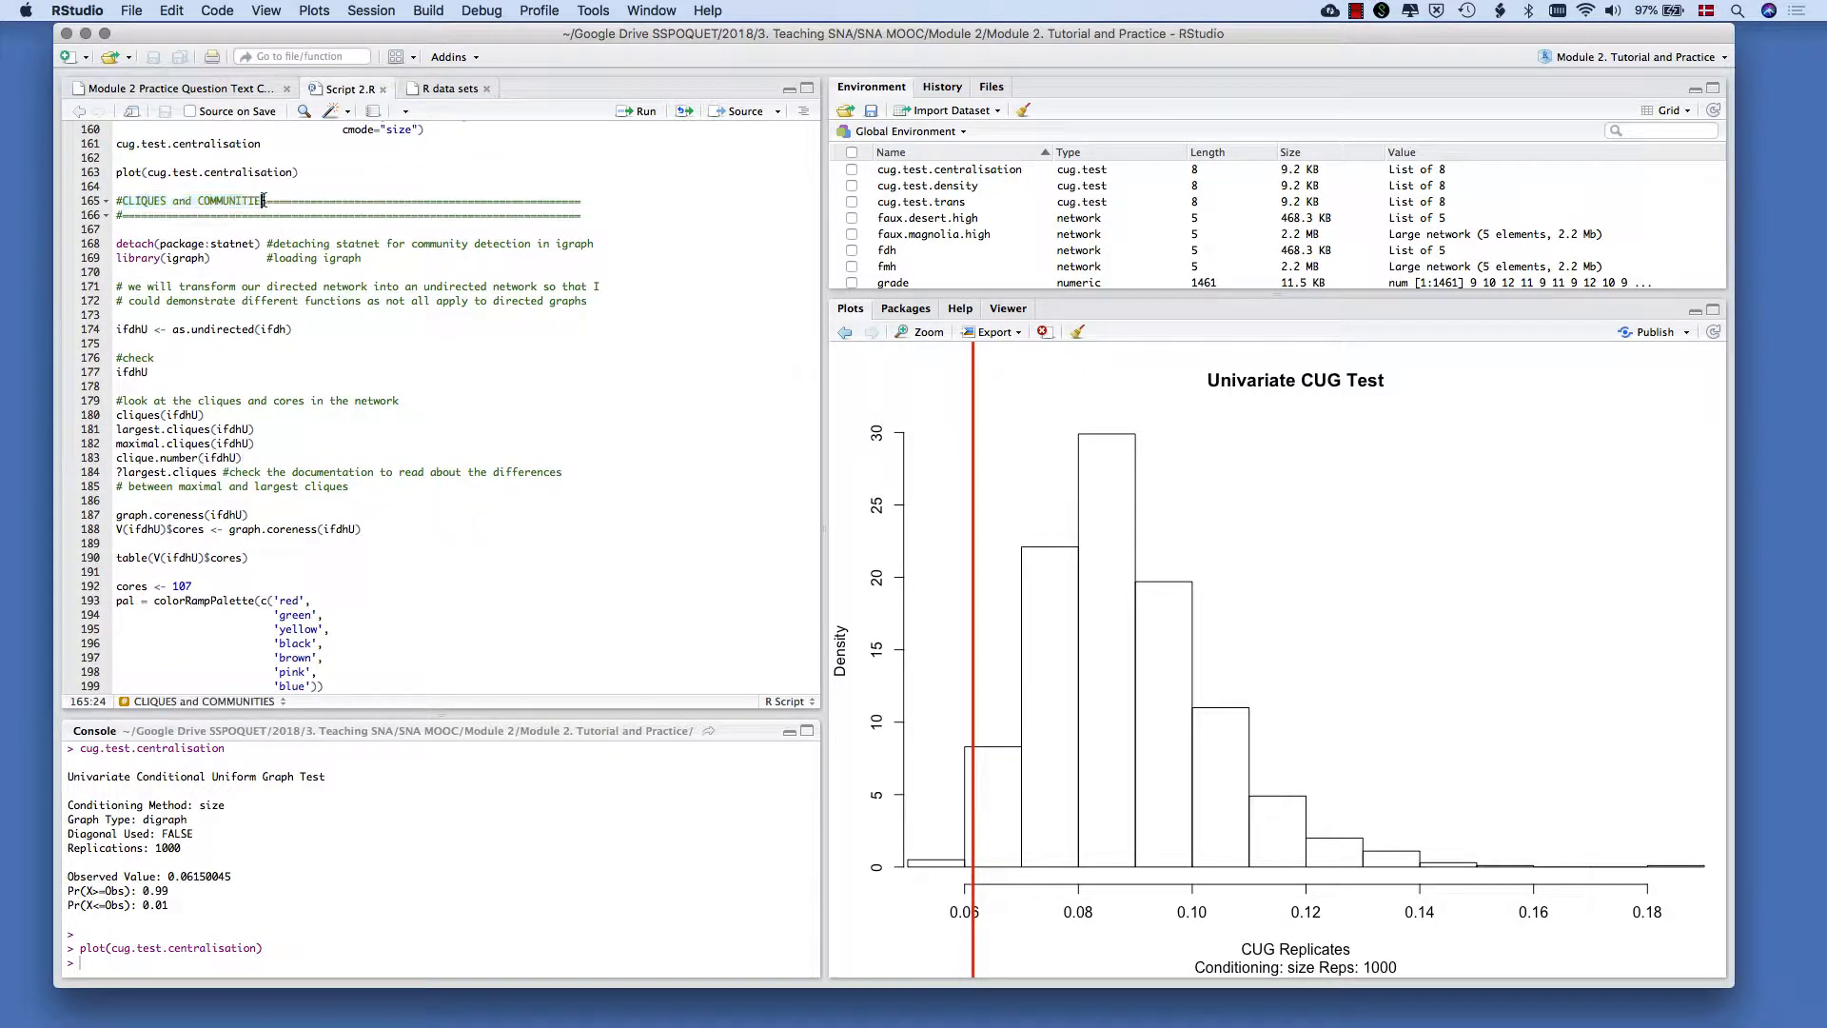
click(266, 339)
scroll(266, 340, down, 5)
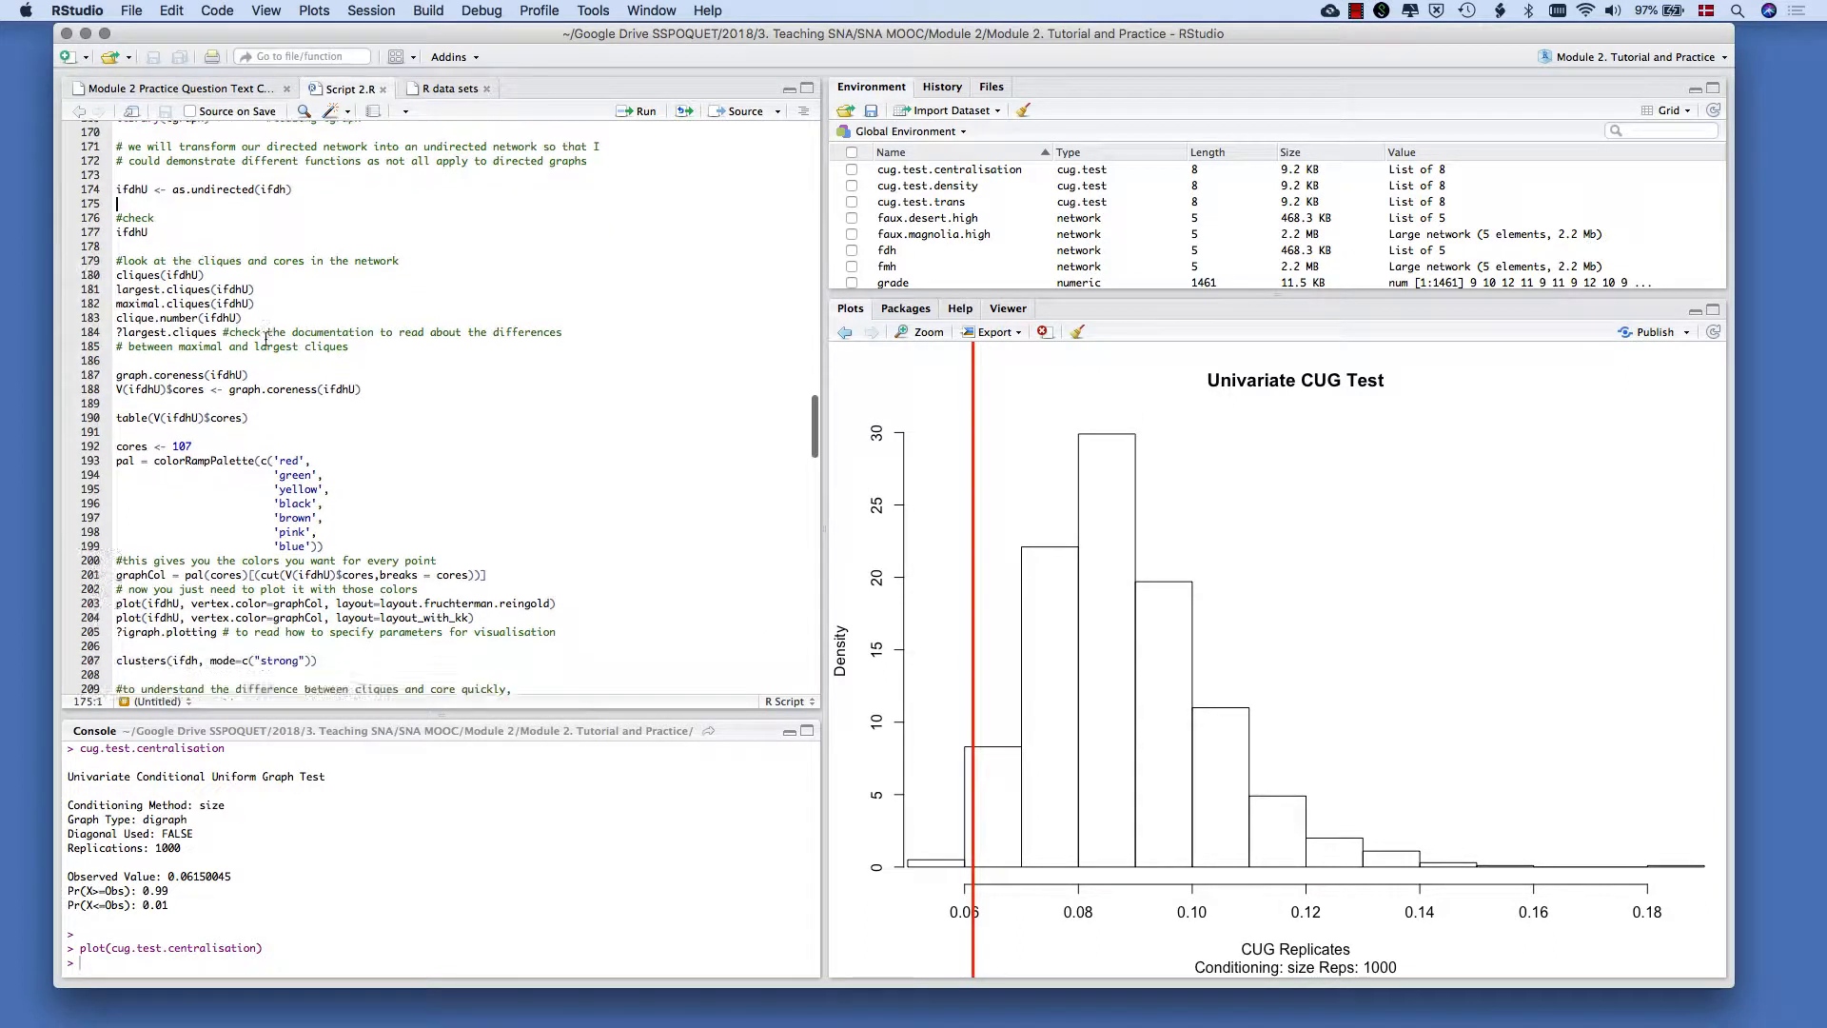
scroll(266, 340, down, 9)
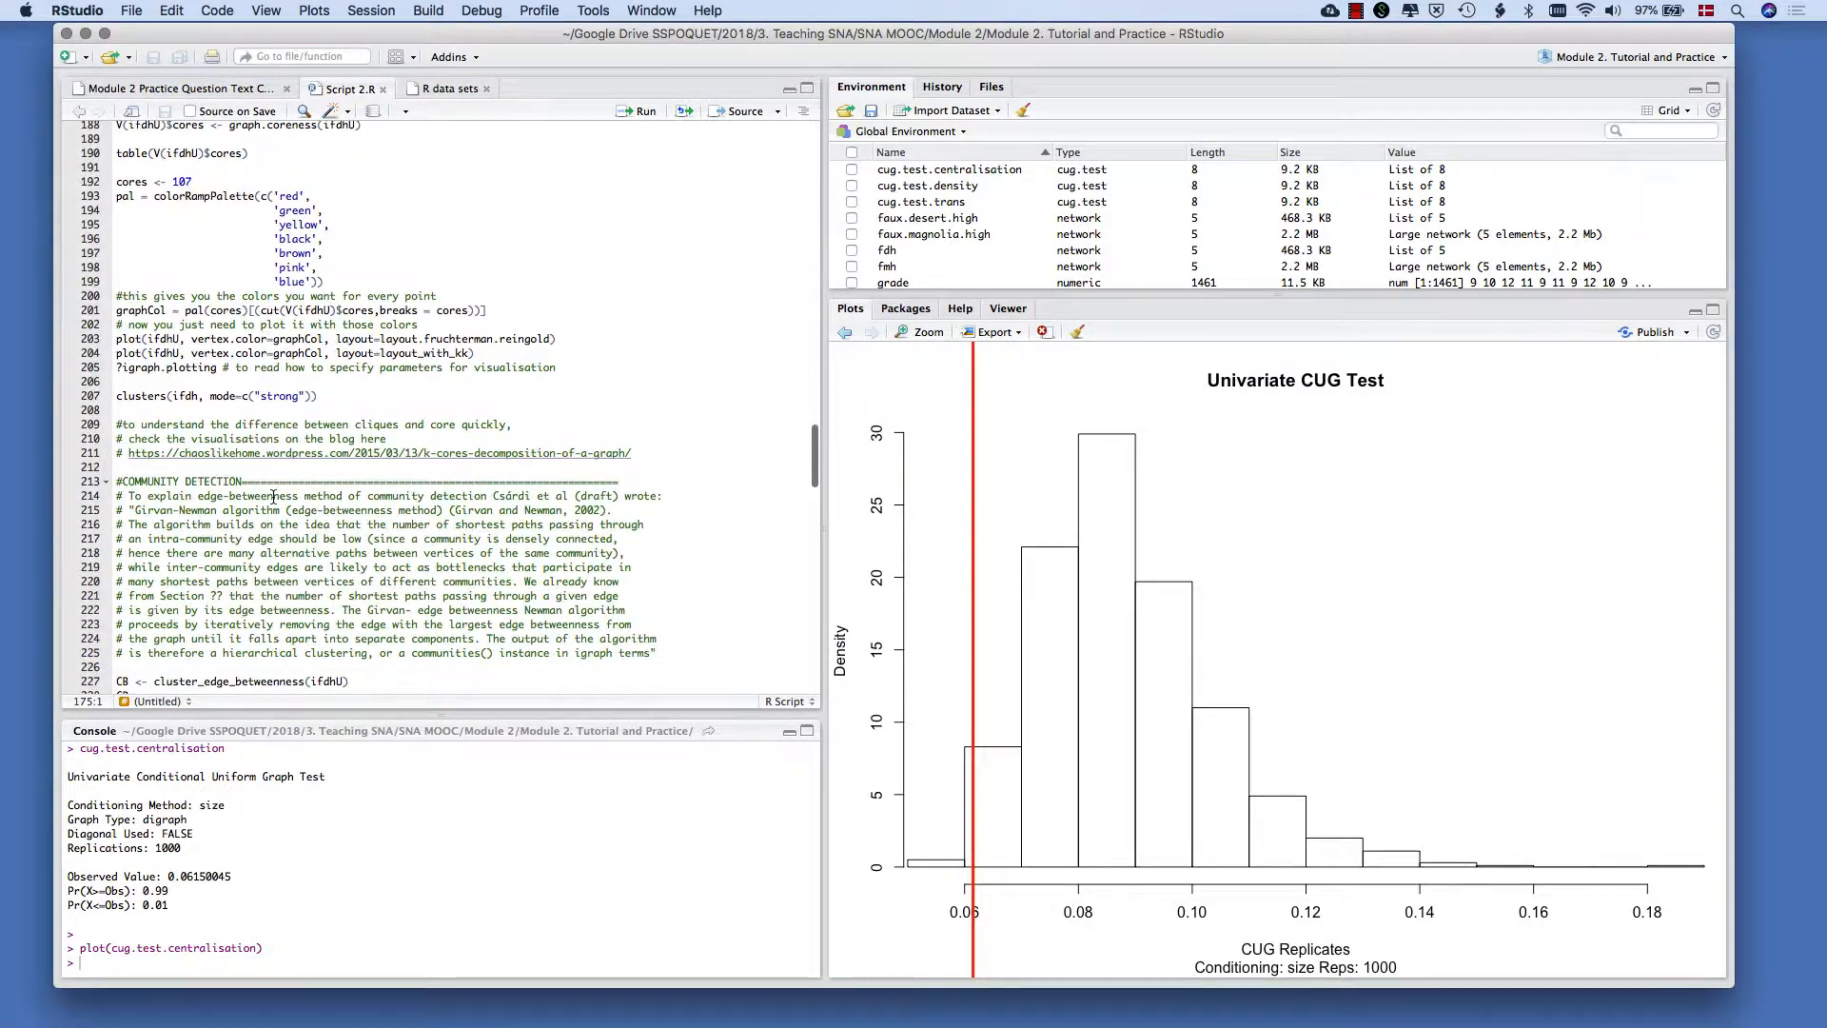
Step: Examine the COMMUNITY DETECTION section, including the alternative algorithms and the comments explaining the edge-betweenness method
scroll(273, 496, down, 5)
drag(117, 364, 651, 525)
click(651, 525)
scroll(650, 529, down, 3)
scroll(651, 529, down, 3)
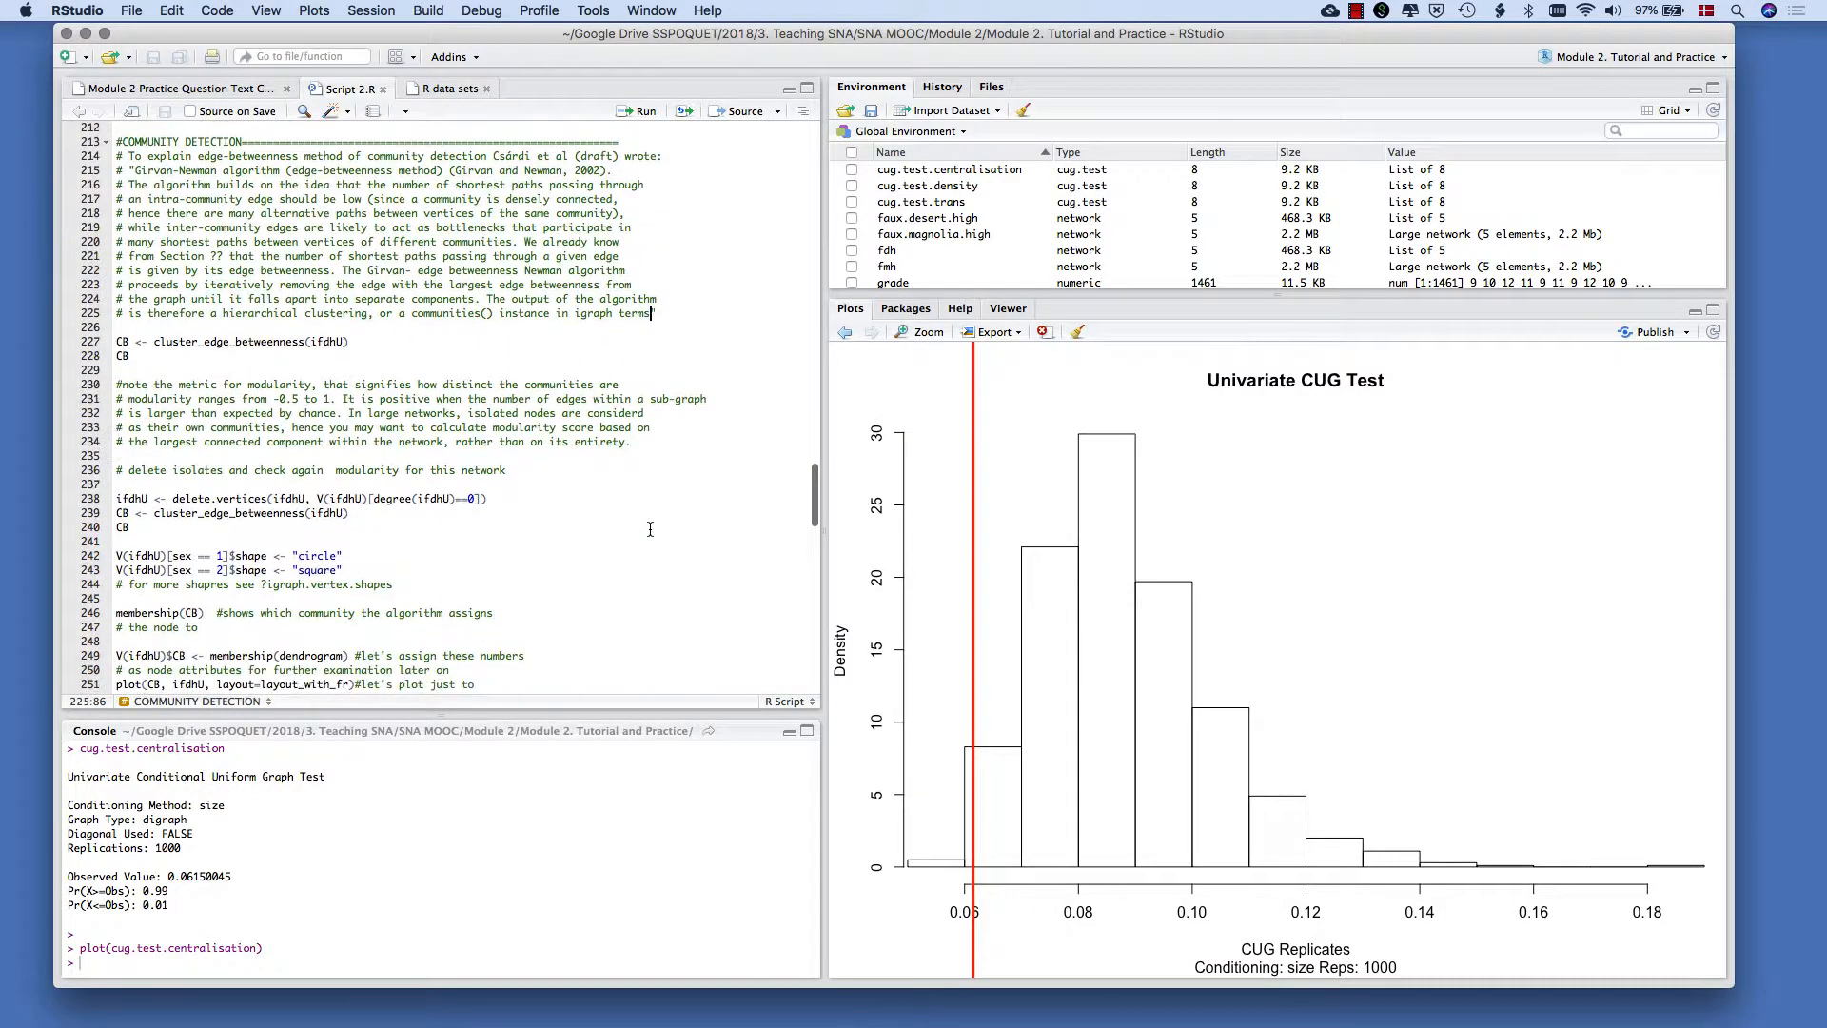
scroll(484, 535, down, 2)
scroll(483, 535, down, 7)
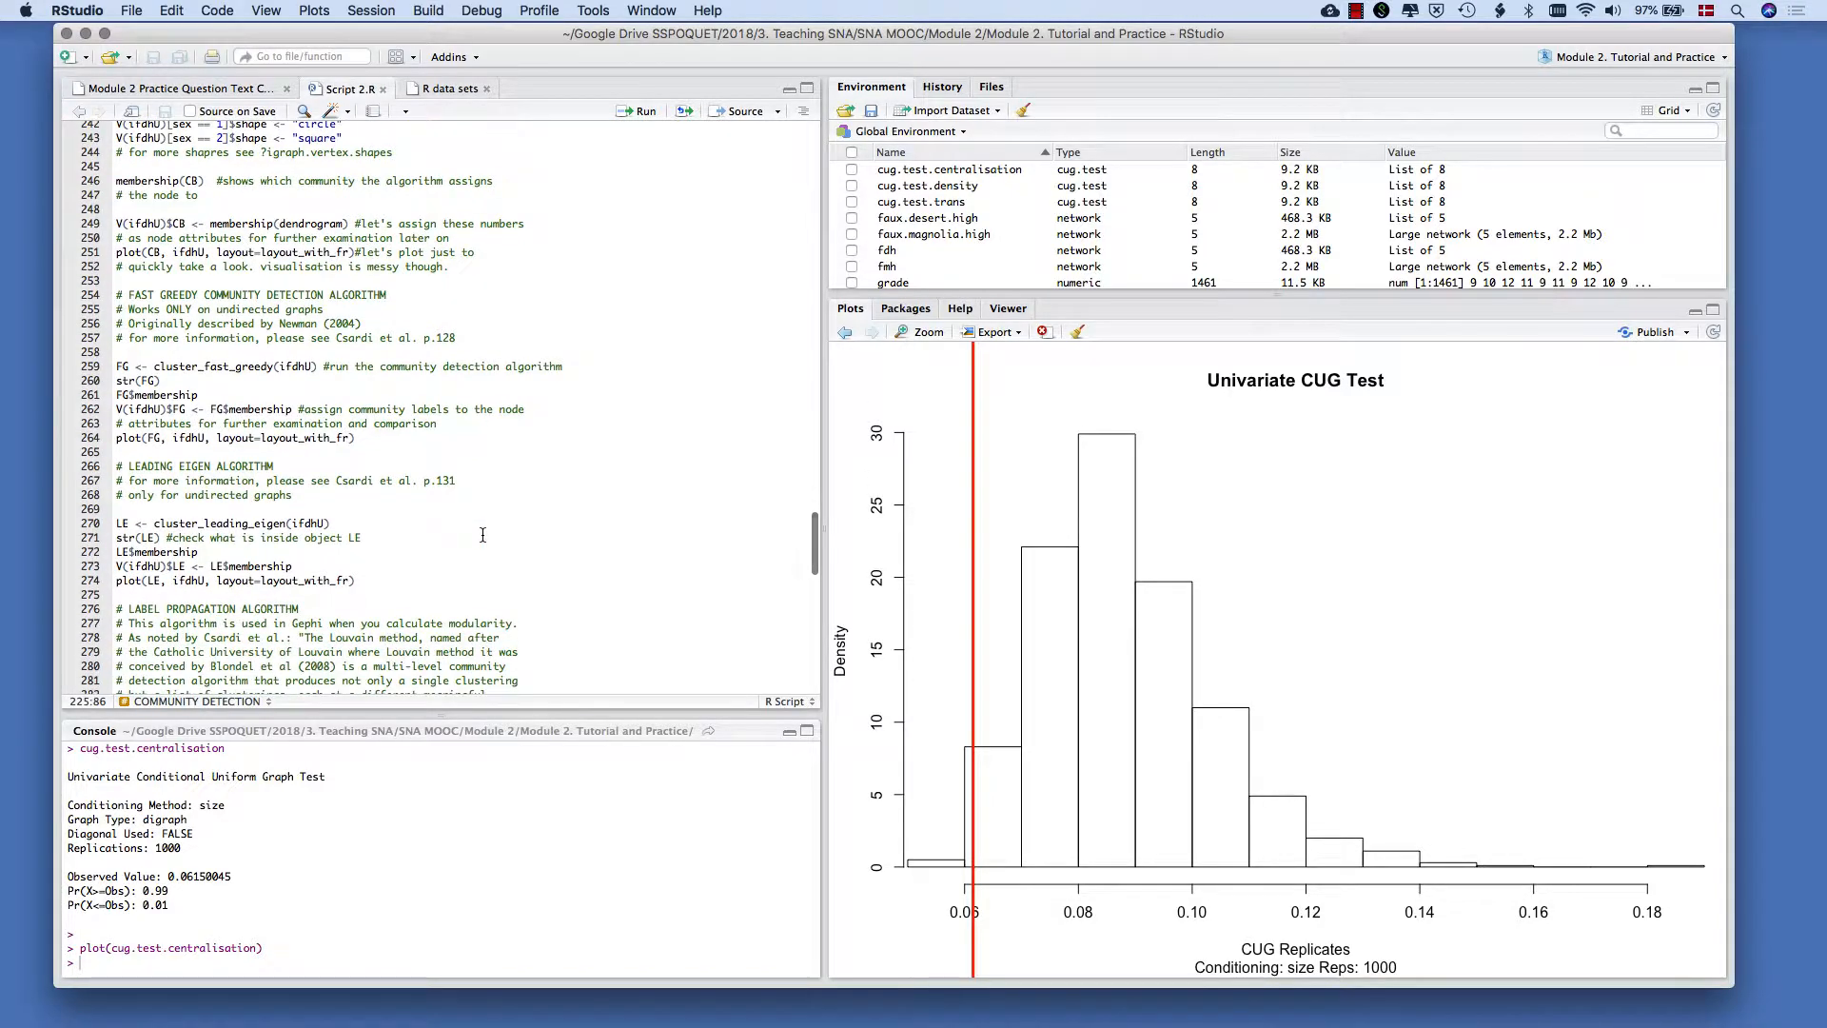
scroll(483, 534, down, 10)
scroll(483, 535, up, 20)
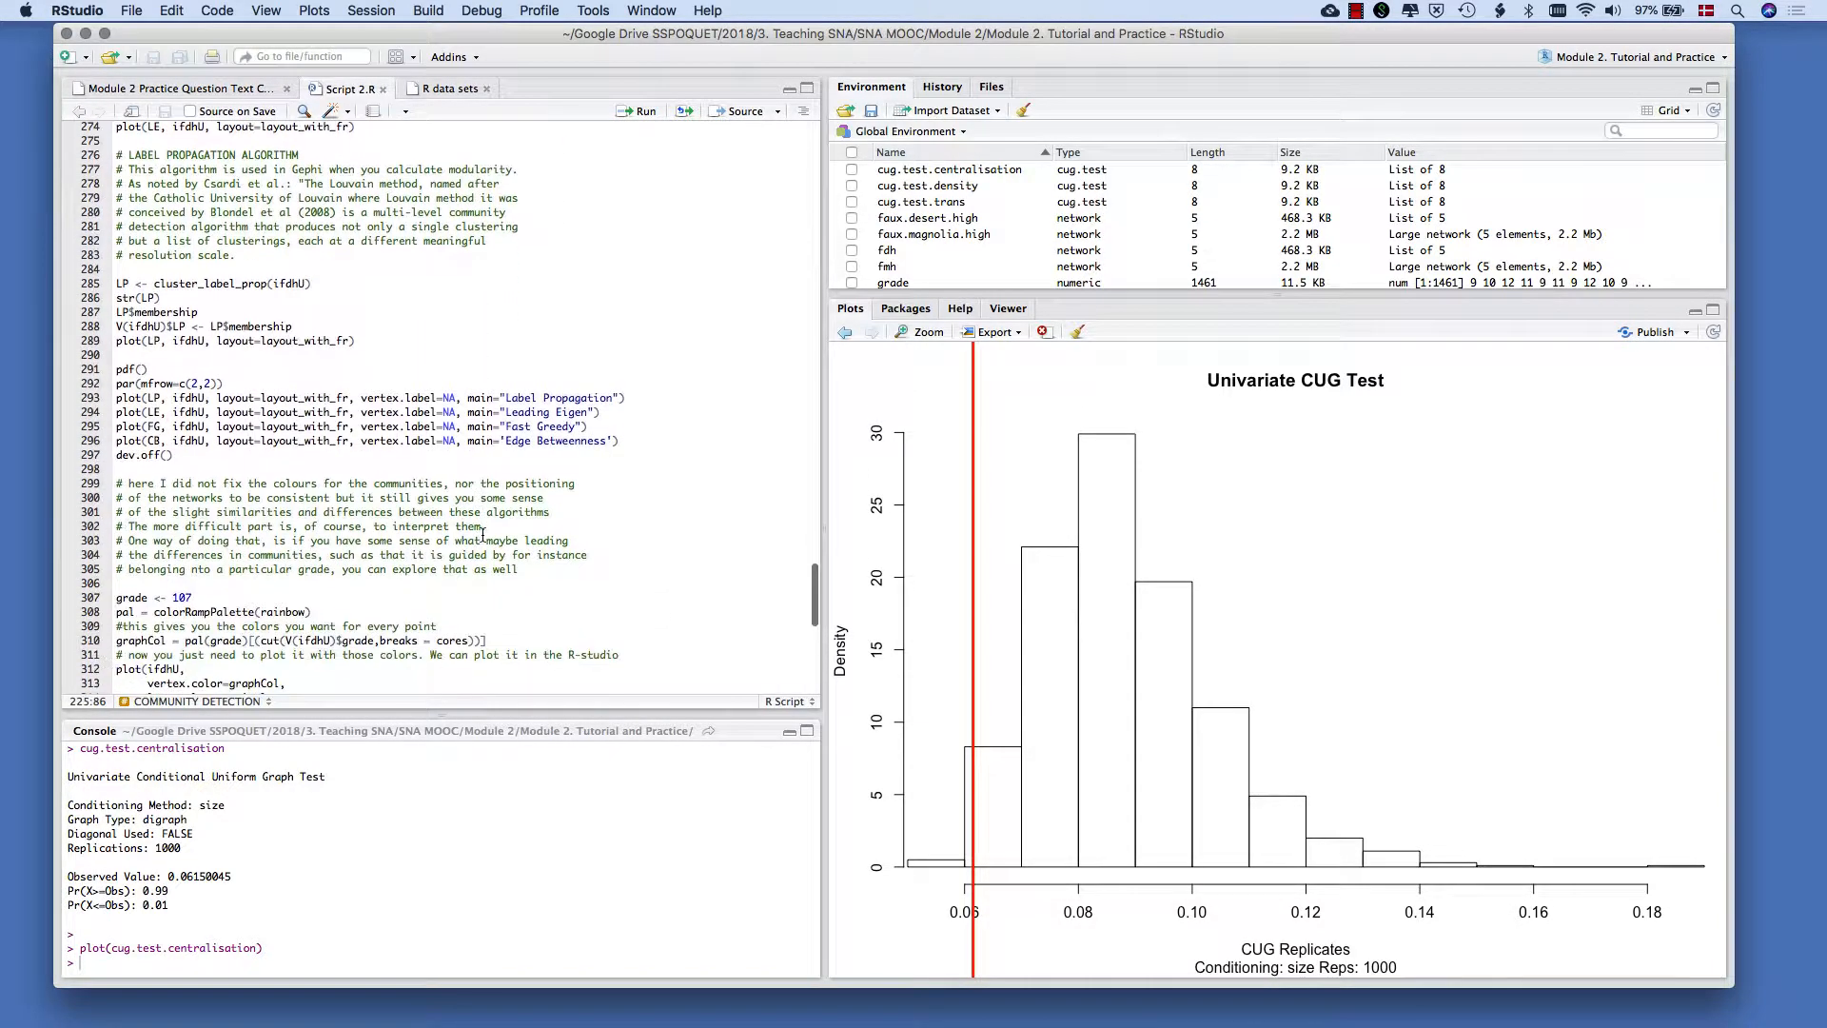
scroll(483, 535, down, 7)
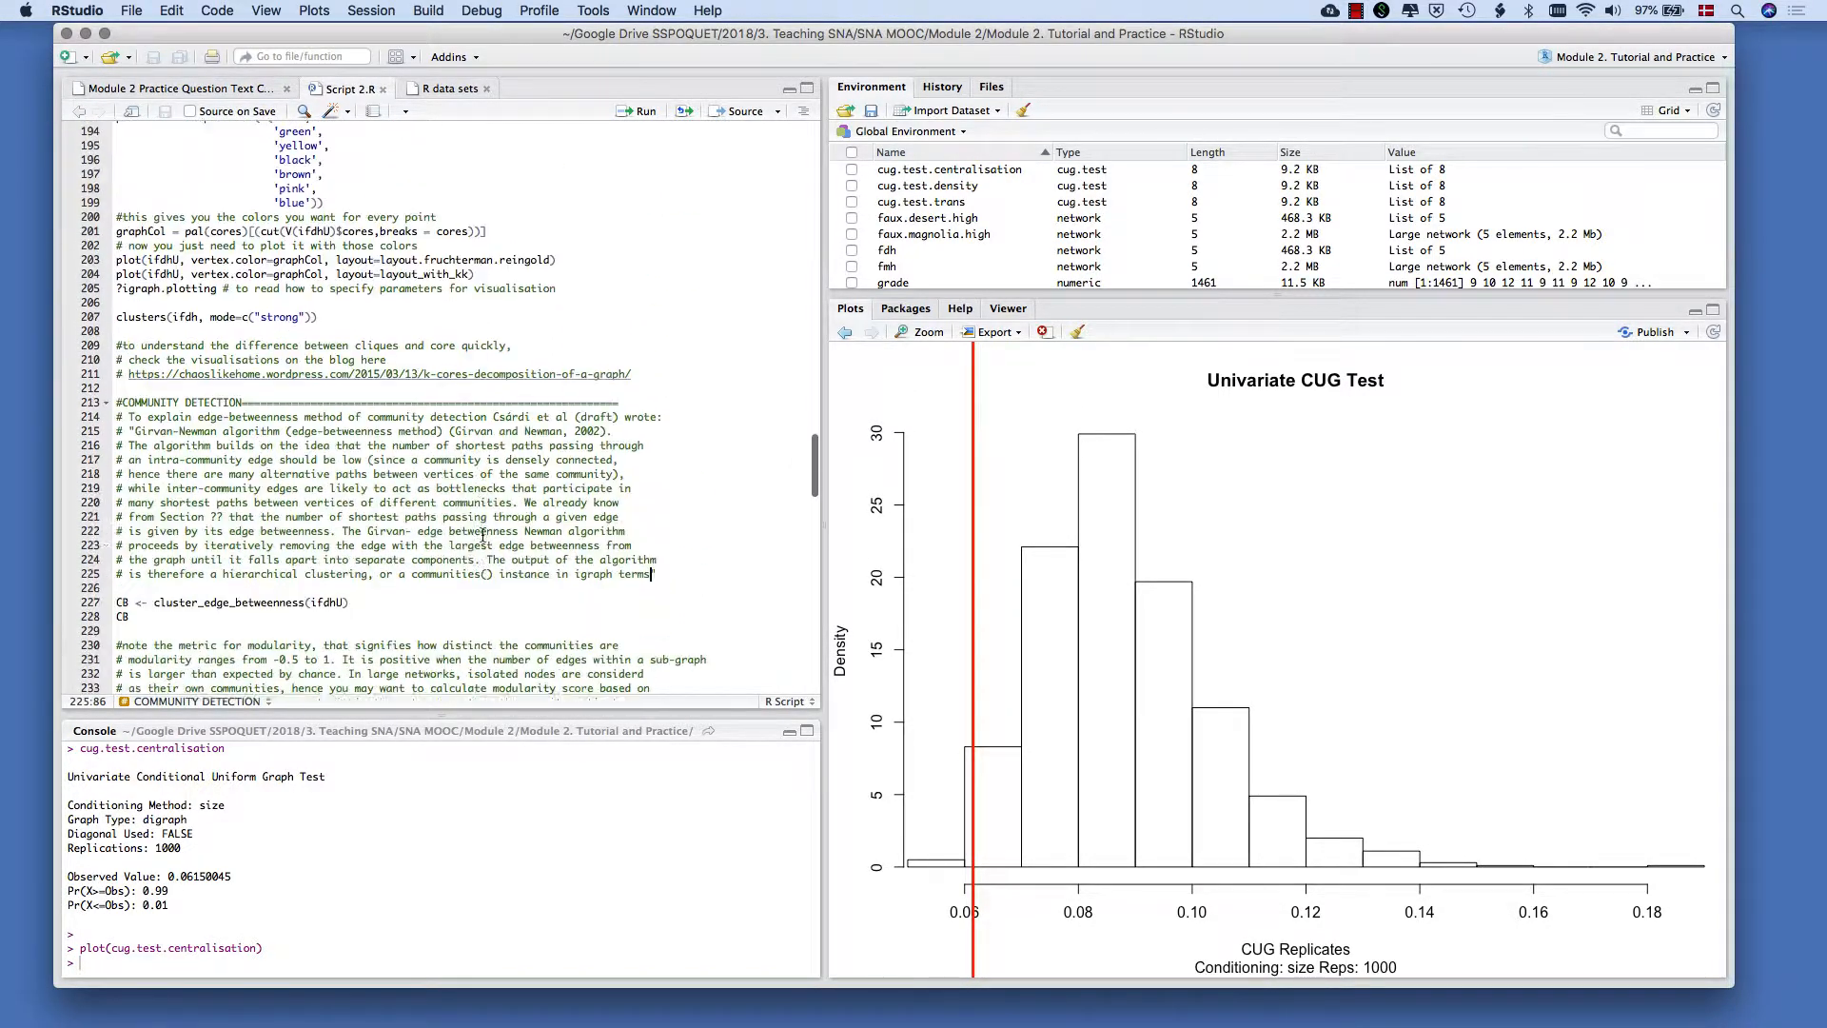
drag(116, 335, 664, 519)
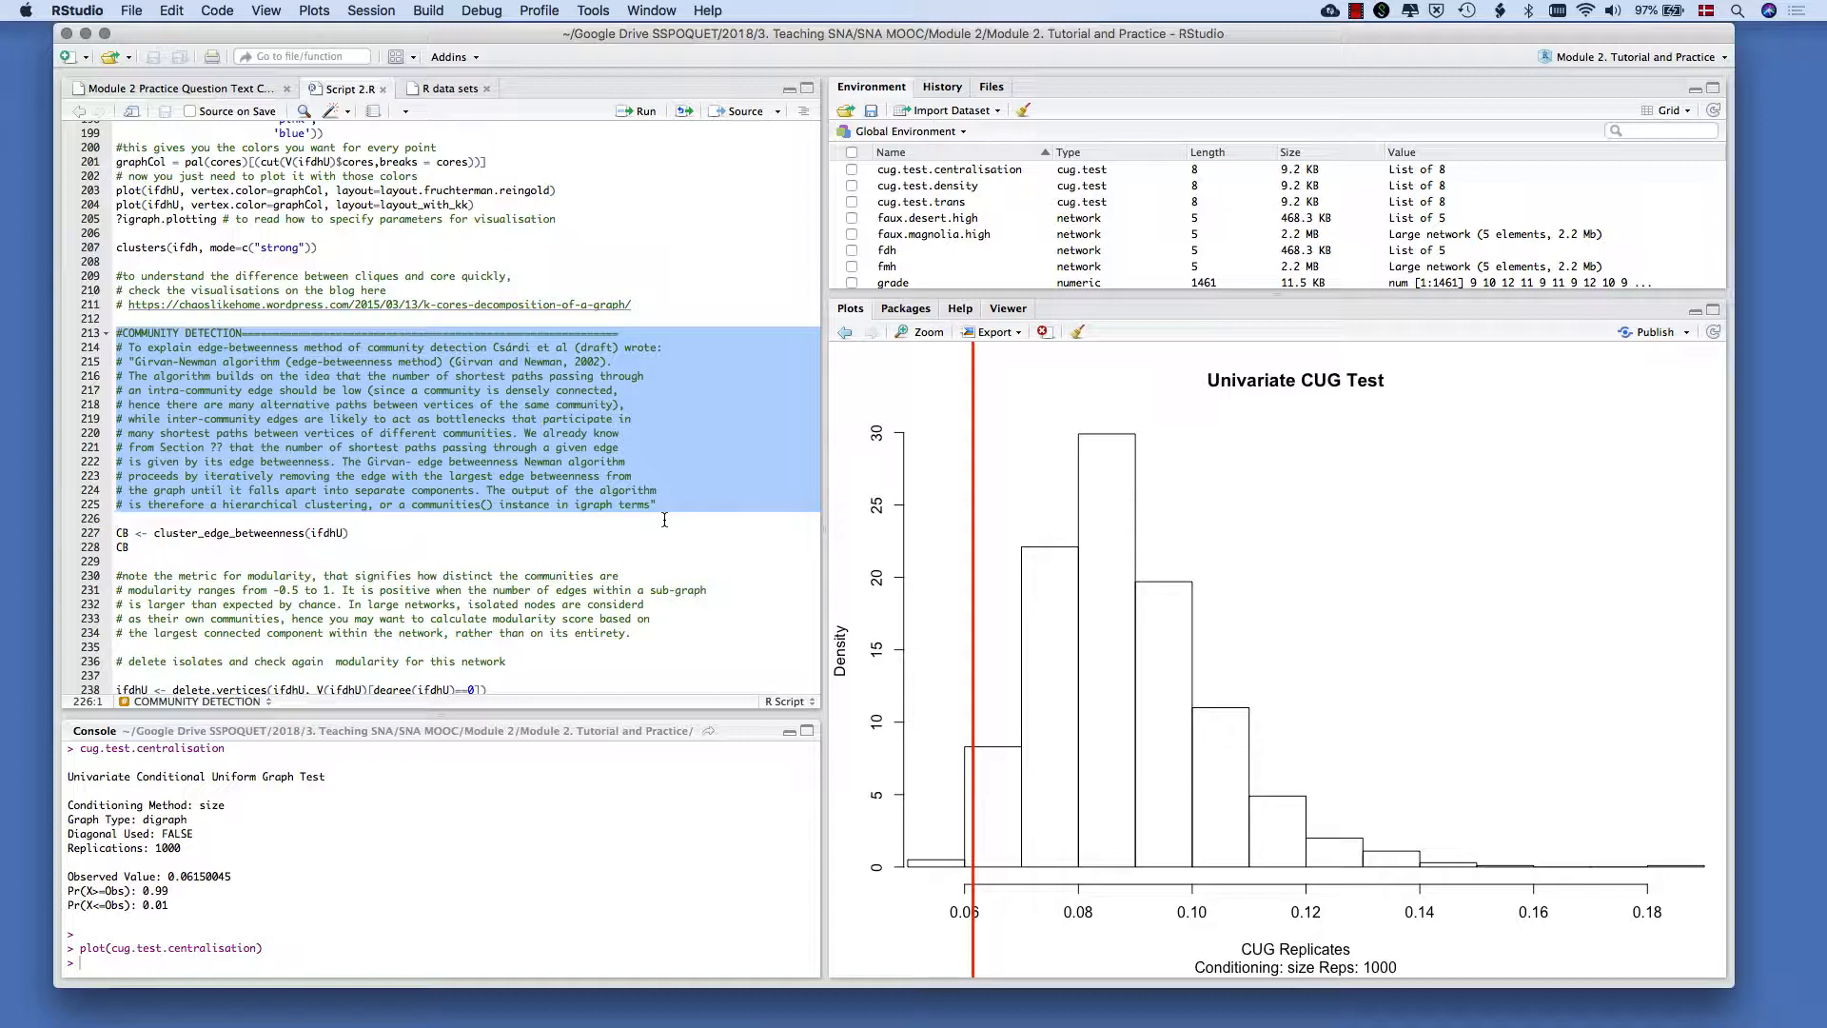
click(665, 519)
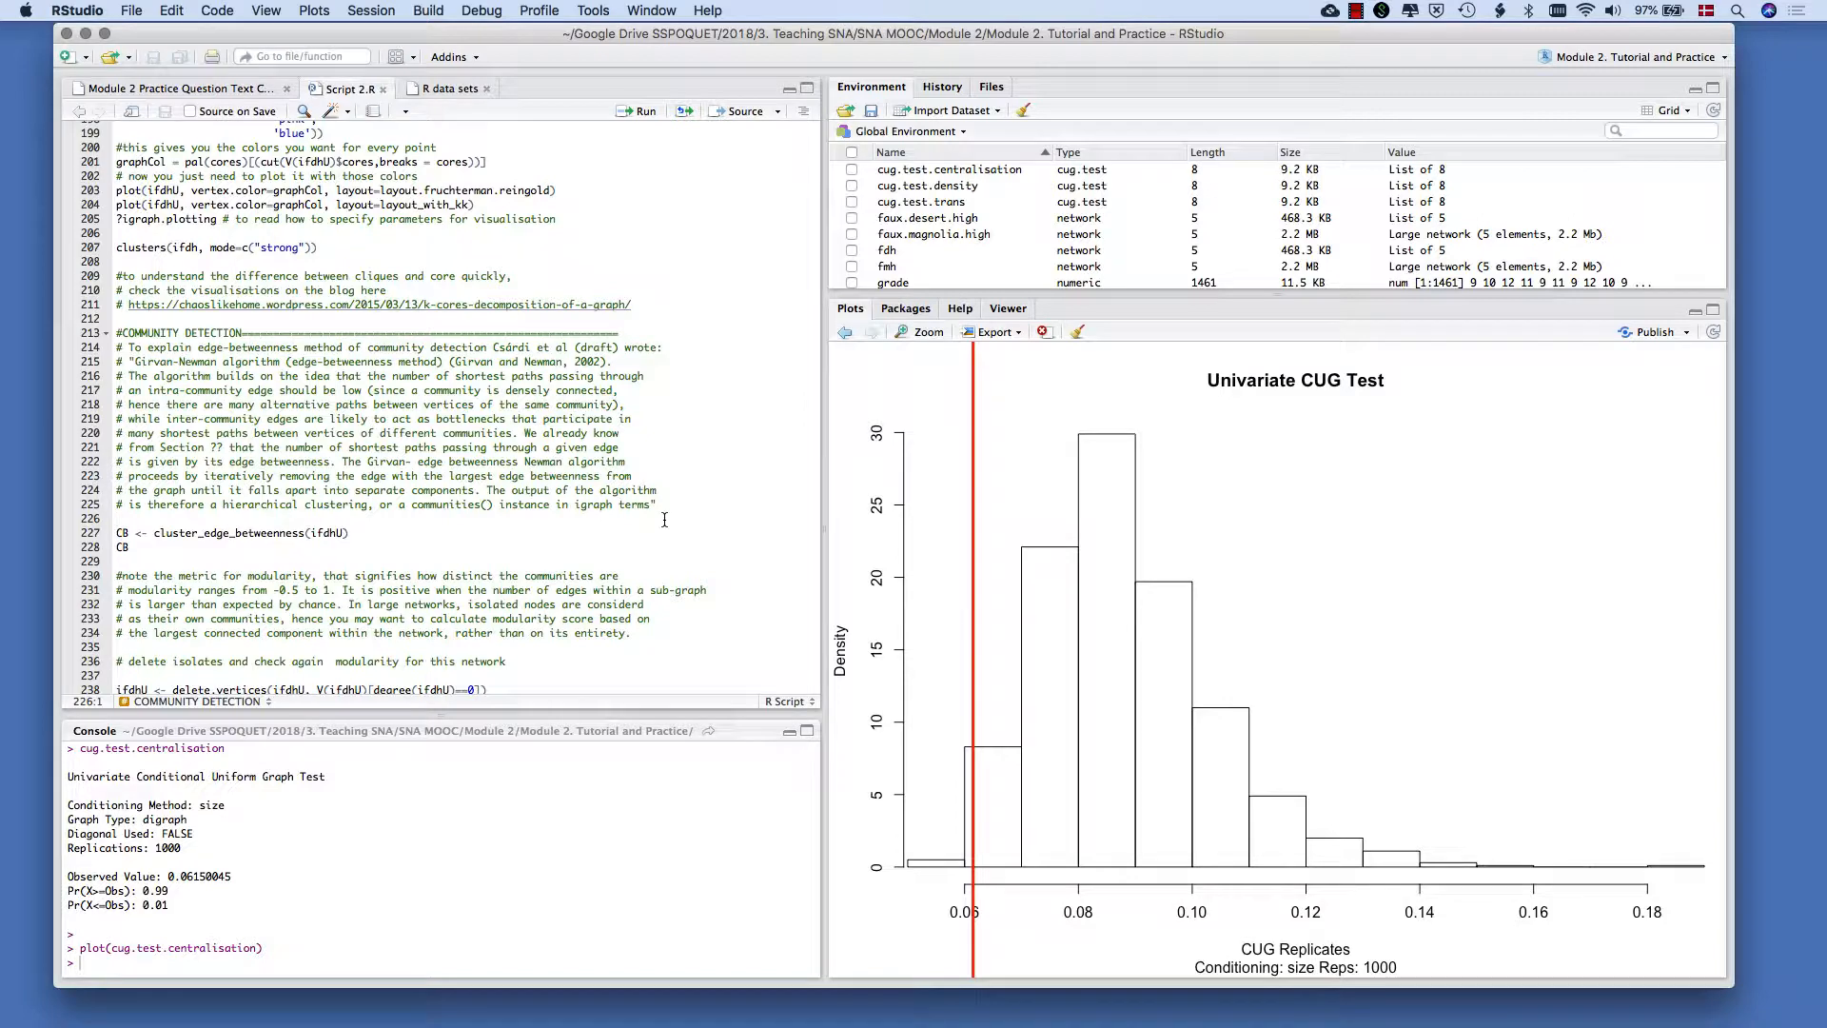
Step: Look over the fast greedy, leading eigen and label propagation code, the comparison plots and the node attribute export
scroll(664, 520, down, 10)
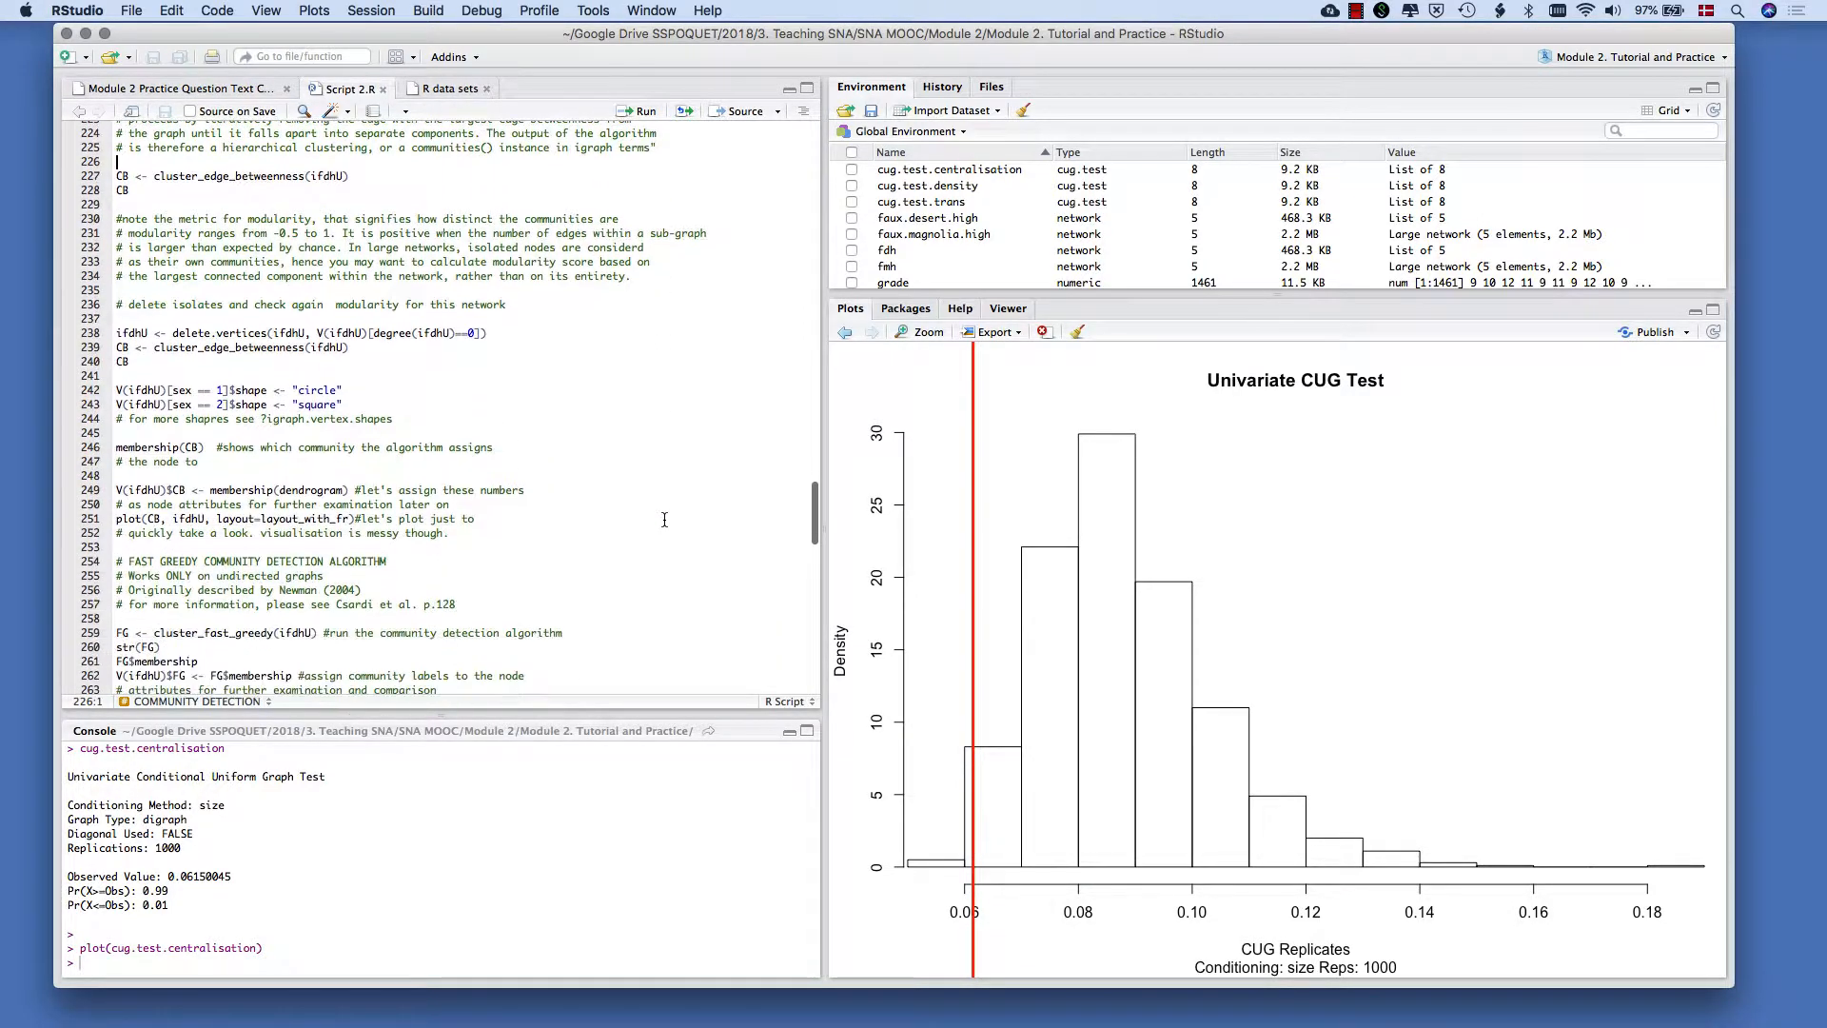
scroll(664, 519, down, 10)
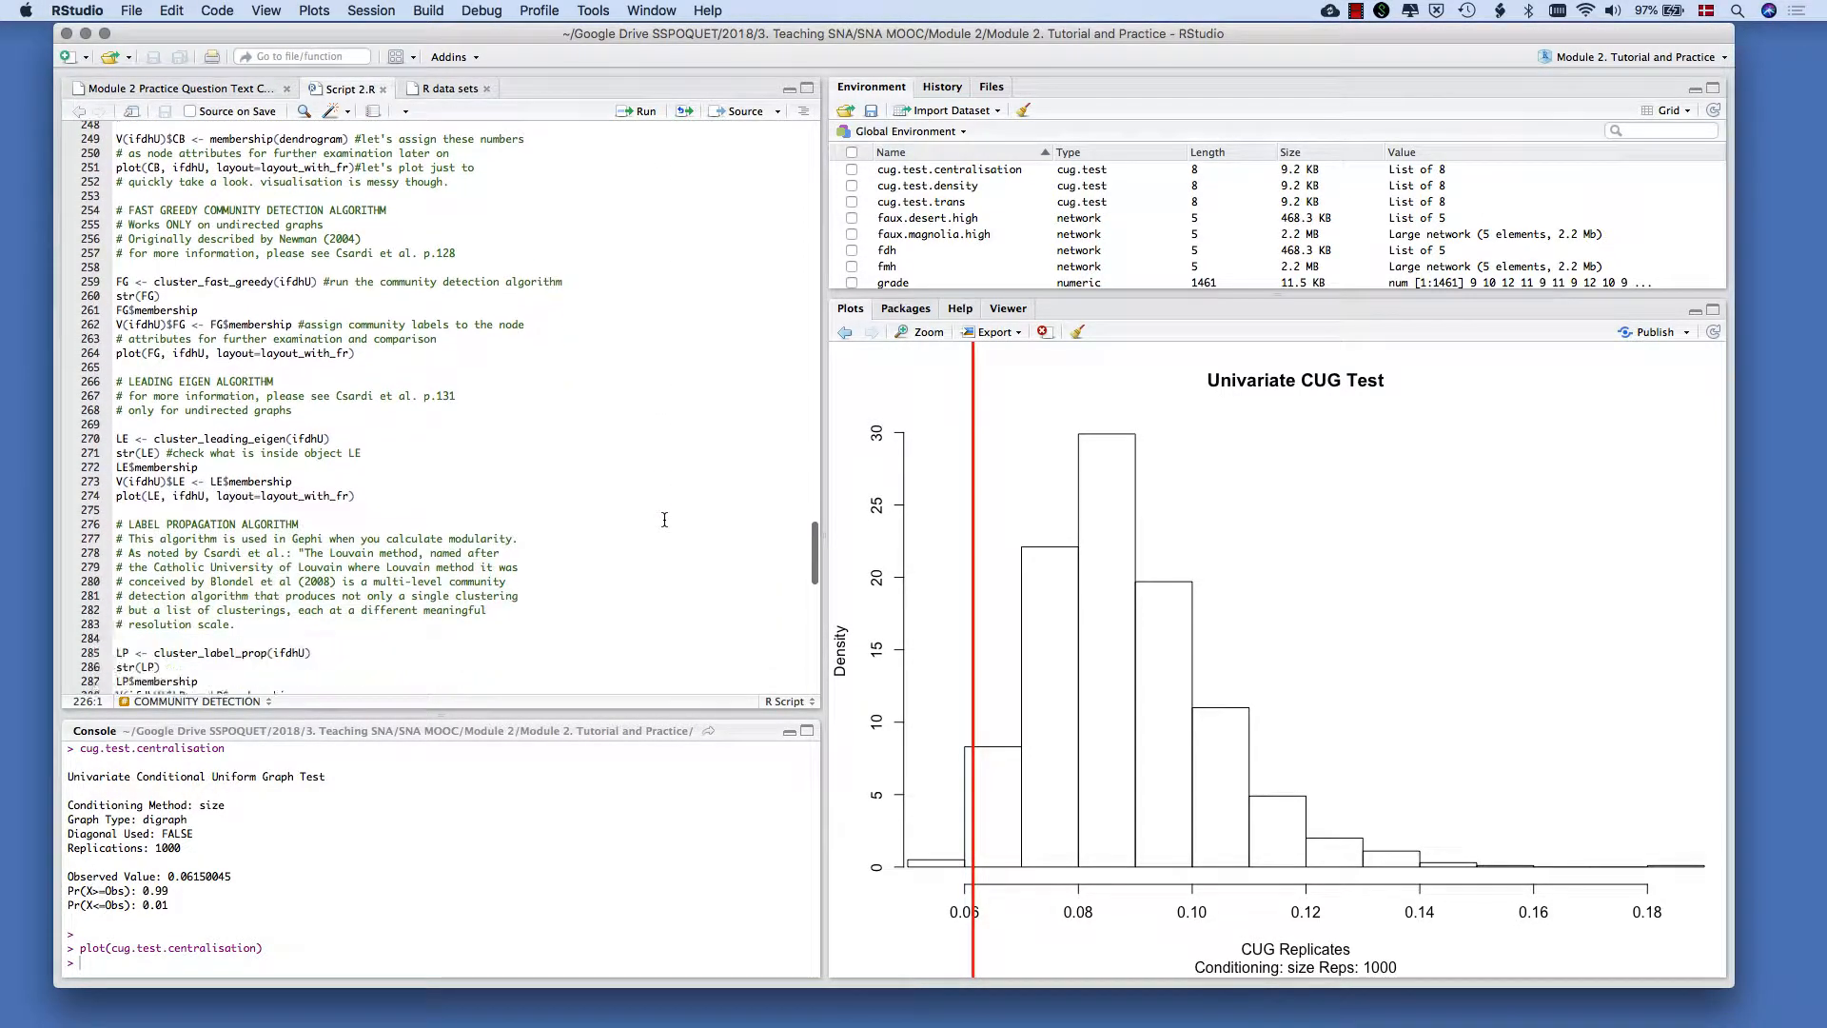
scroll(664, 519, down, 20)
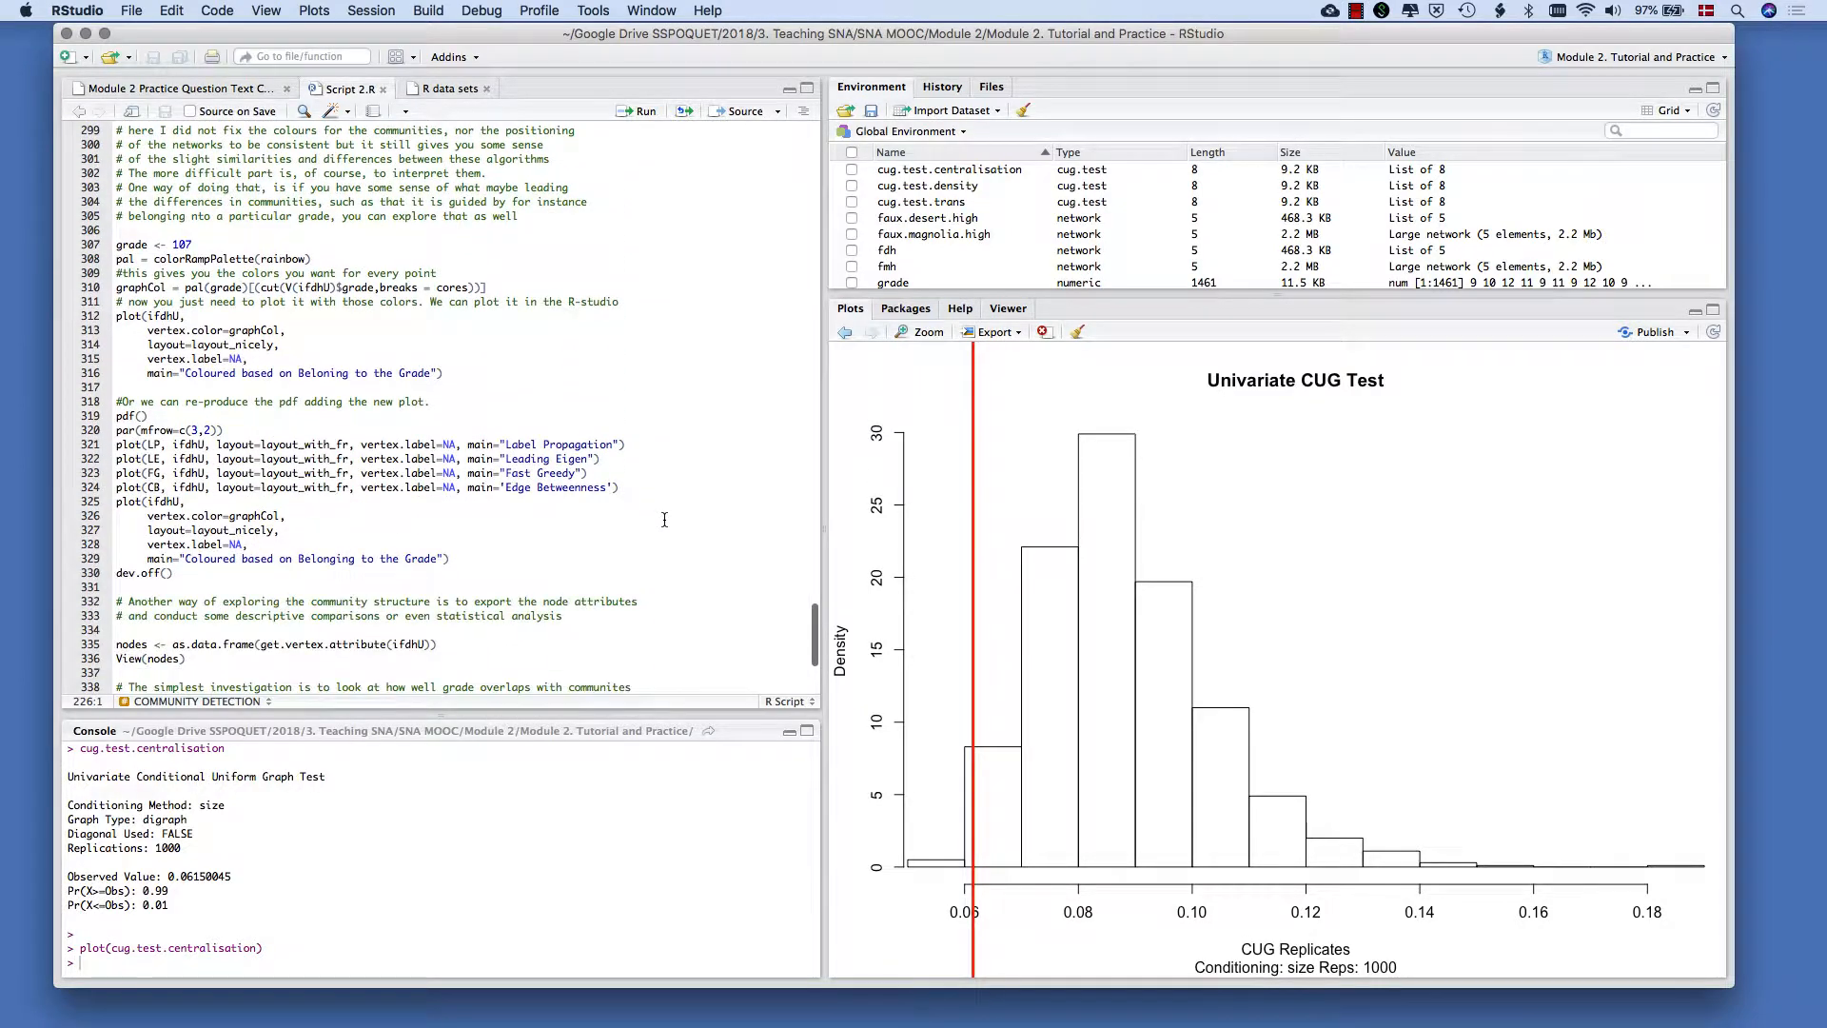
scroll(664, 520, down, 7)
scroll(664, 520, up, 6)
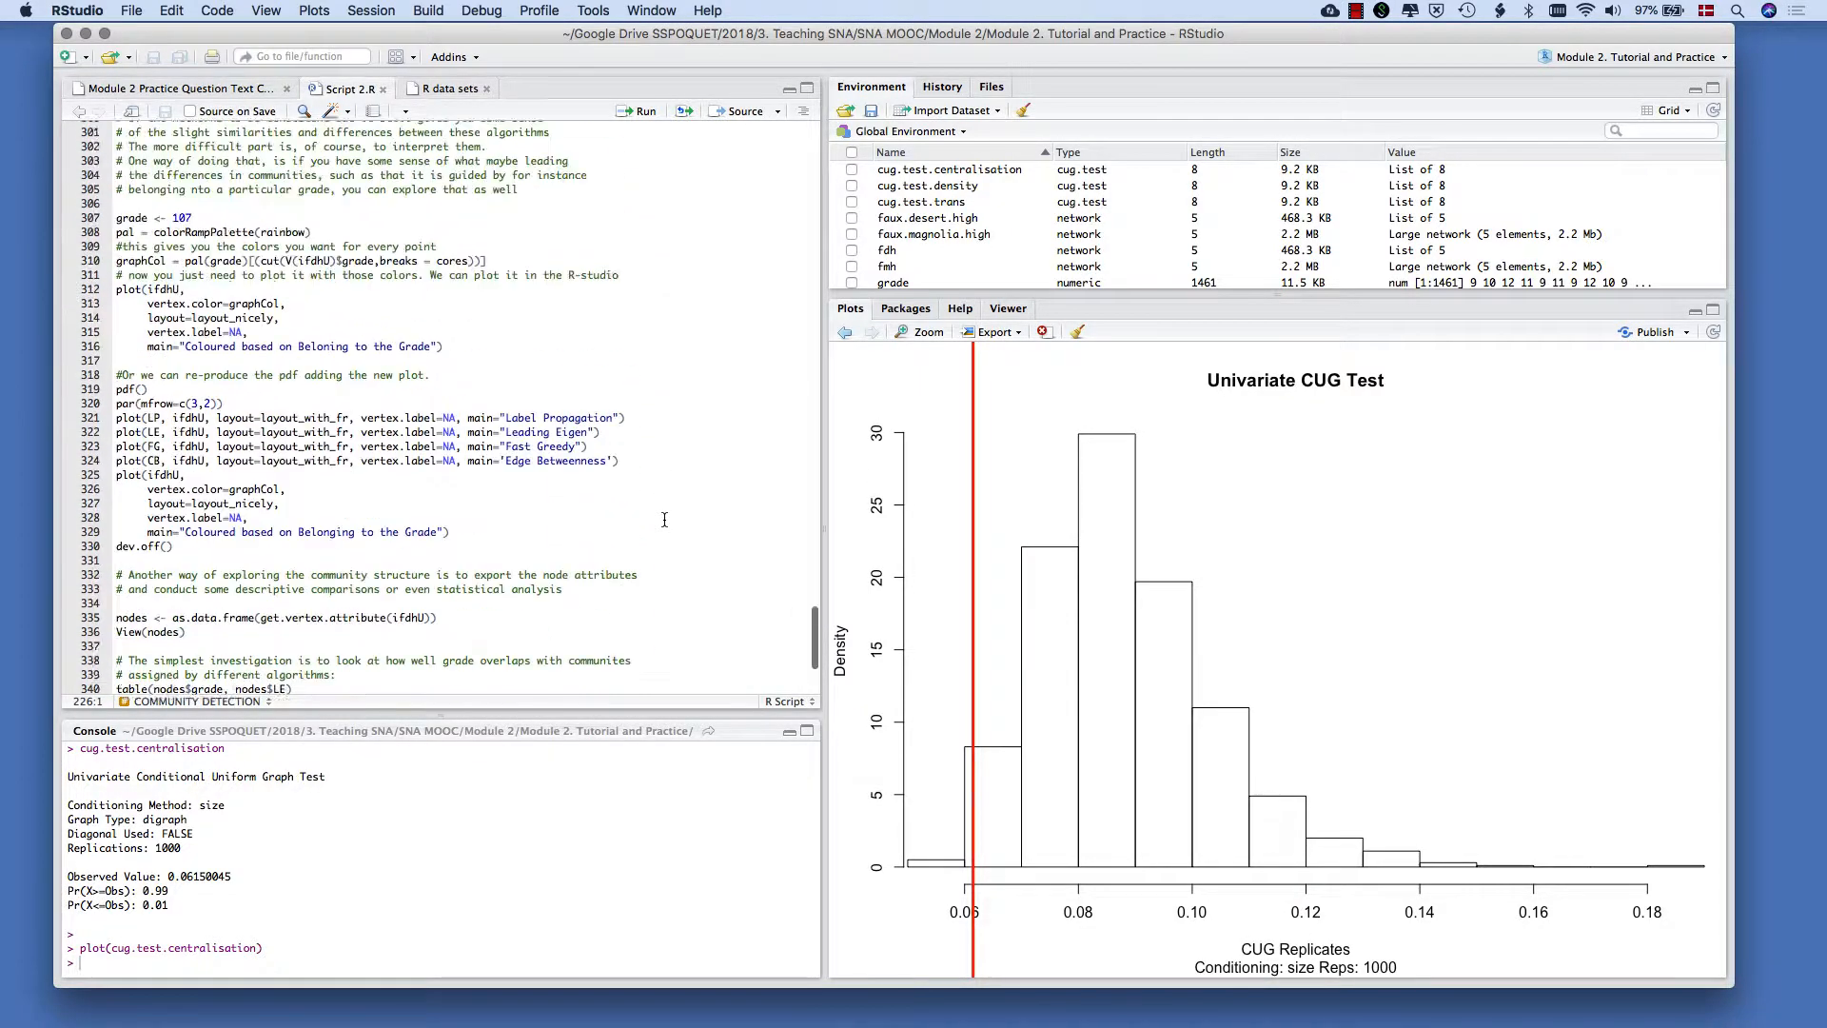
scroll(664, 520, up, 20)
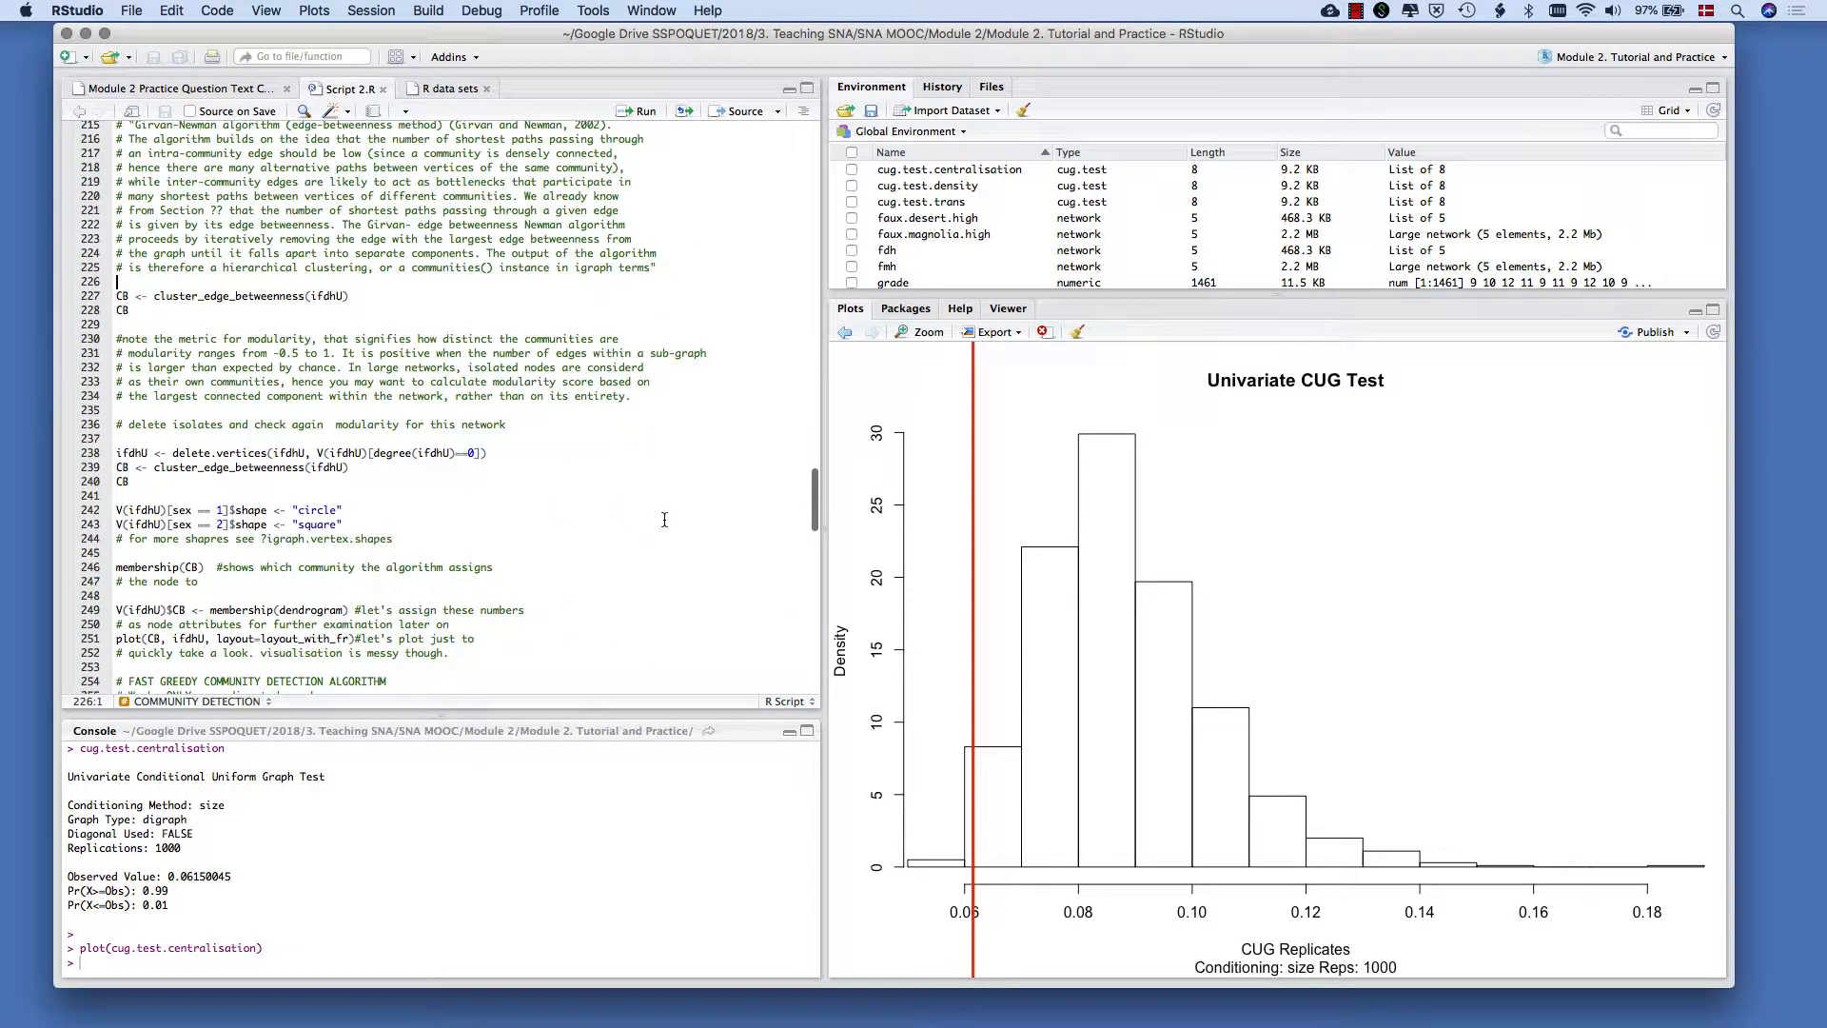
scroll(664, 519, up, 7)
click(664, 519)
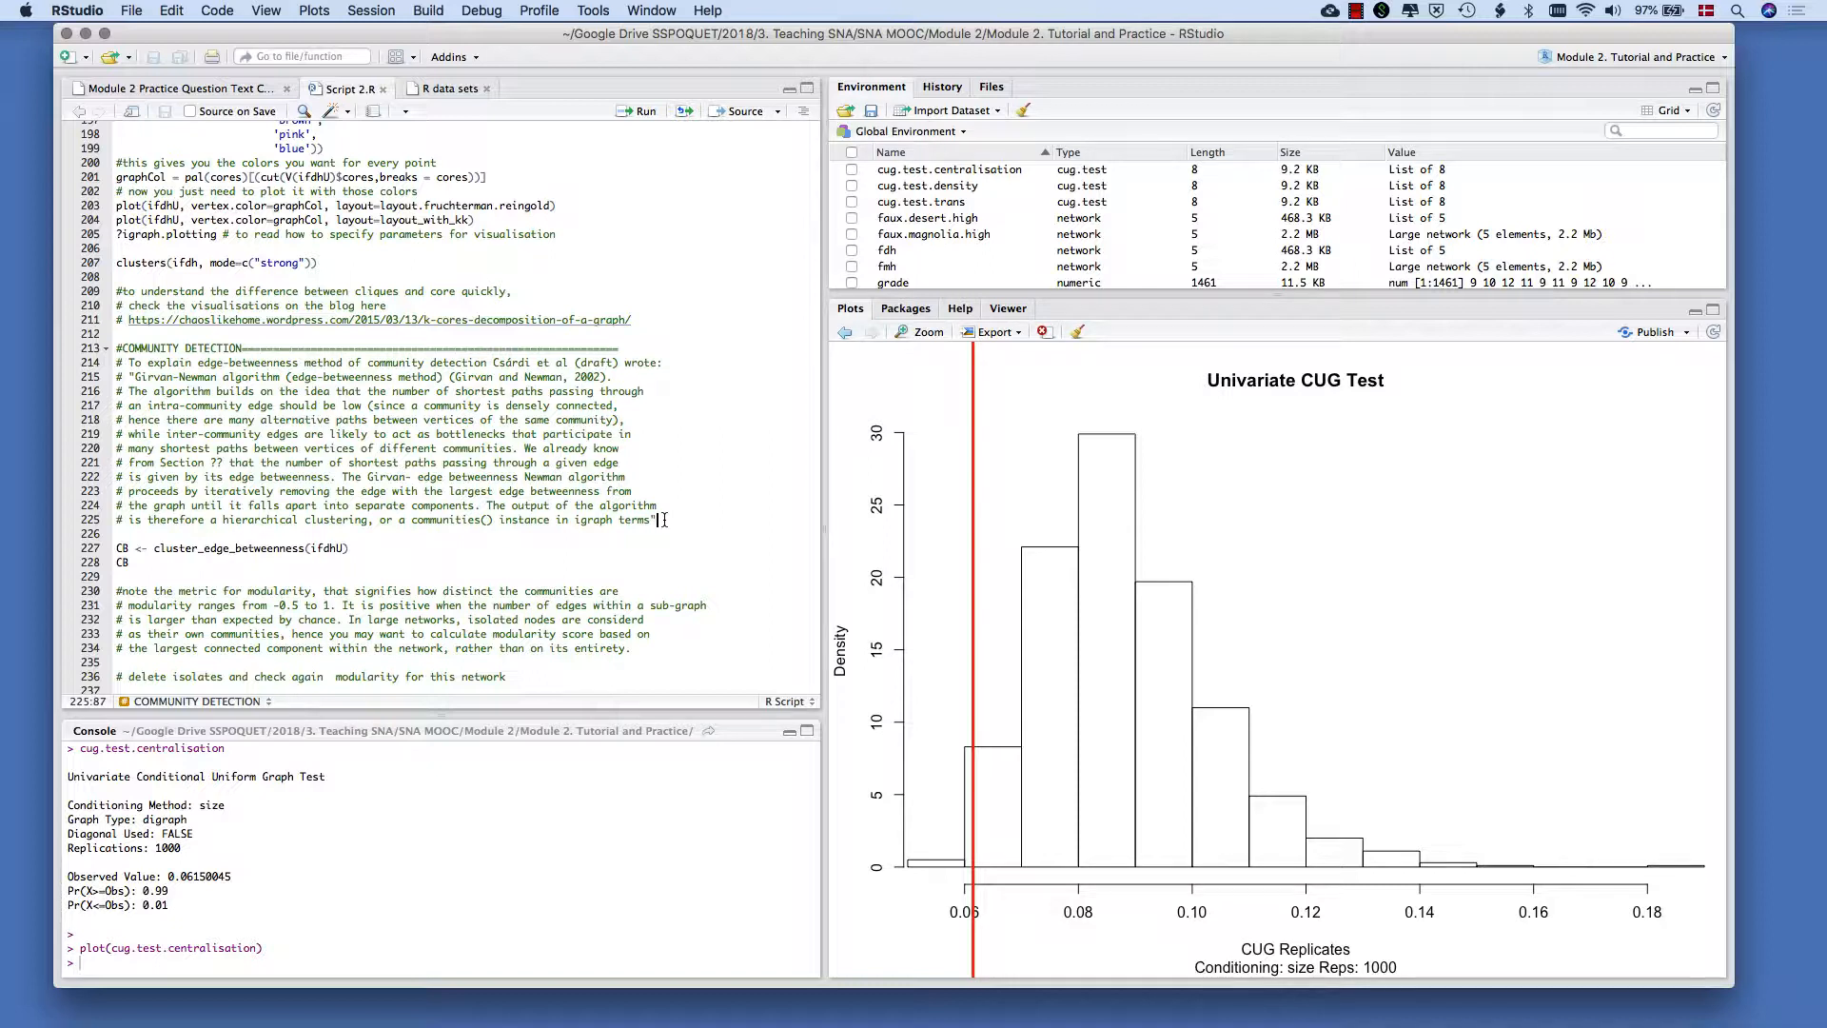
Step: Review the edge-betweenness code again and return to the script's clique and coreness commands for ifdhU
scroll(664, 518, down, 4)
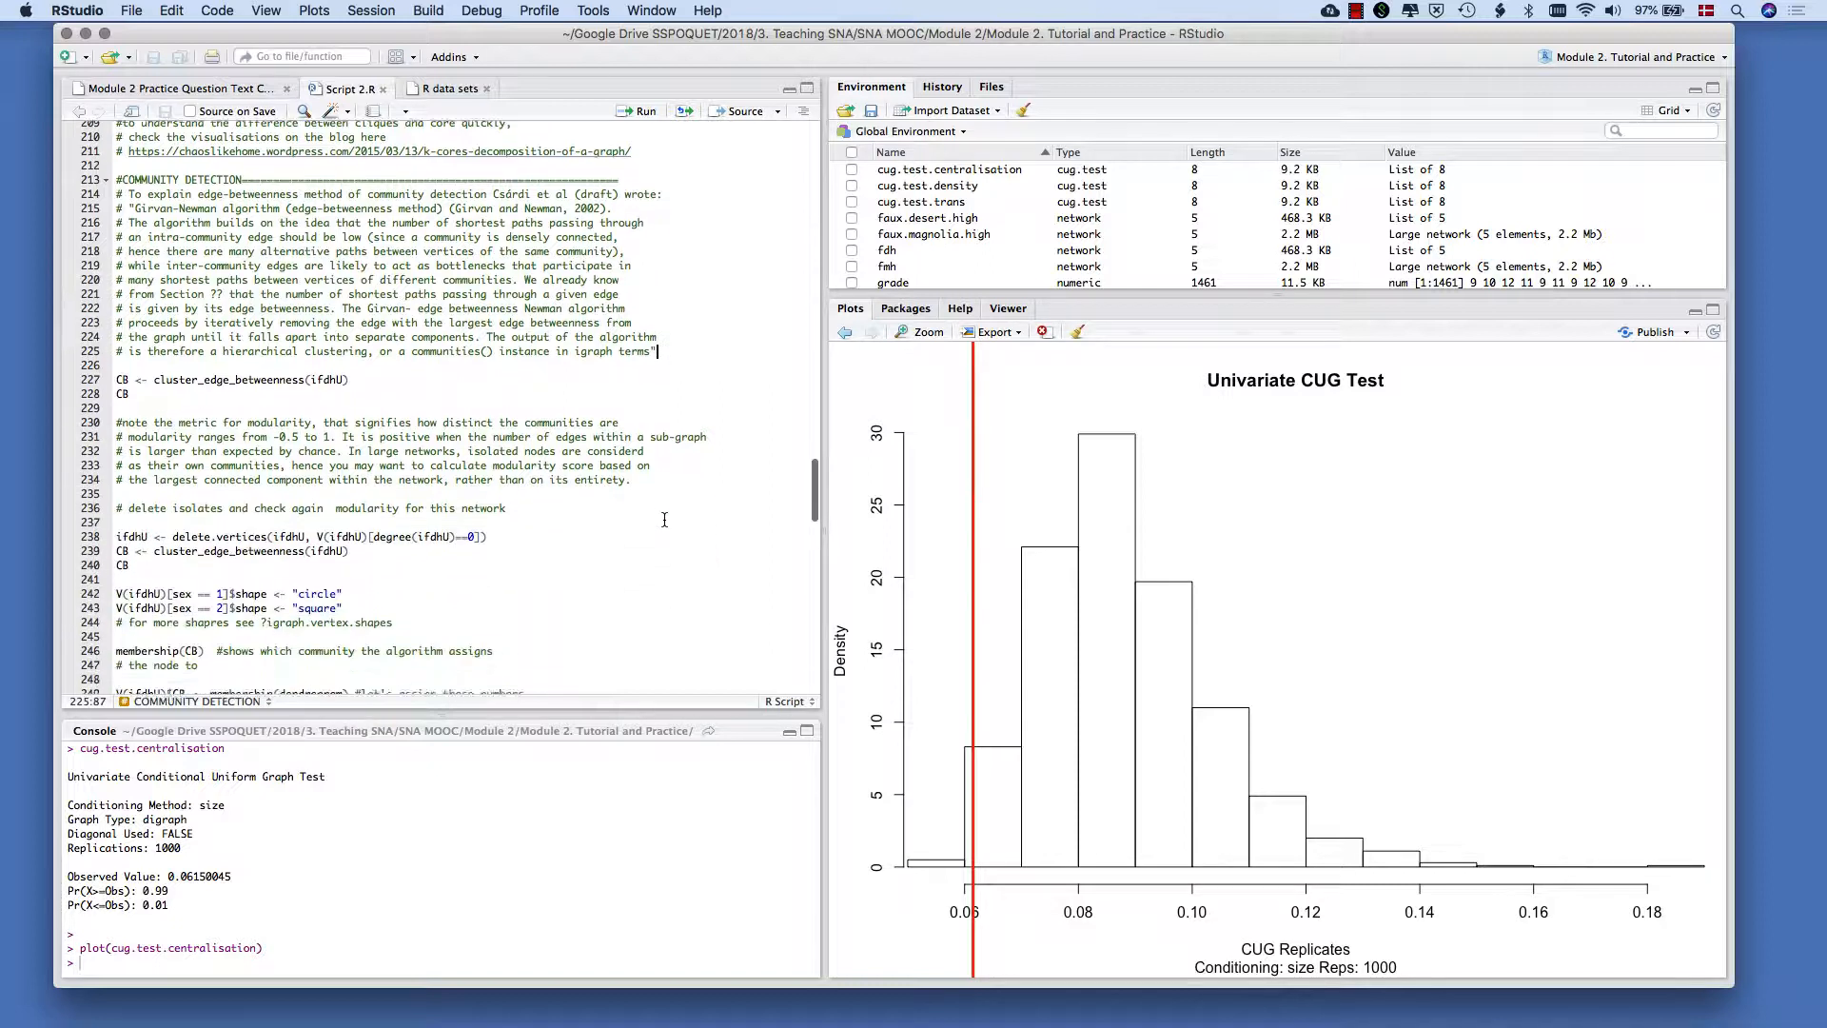
scroll(664, 519, up, 5)
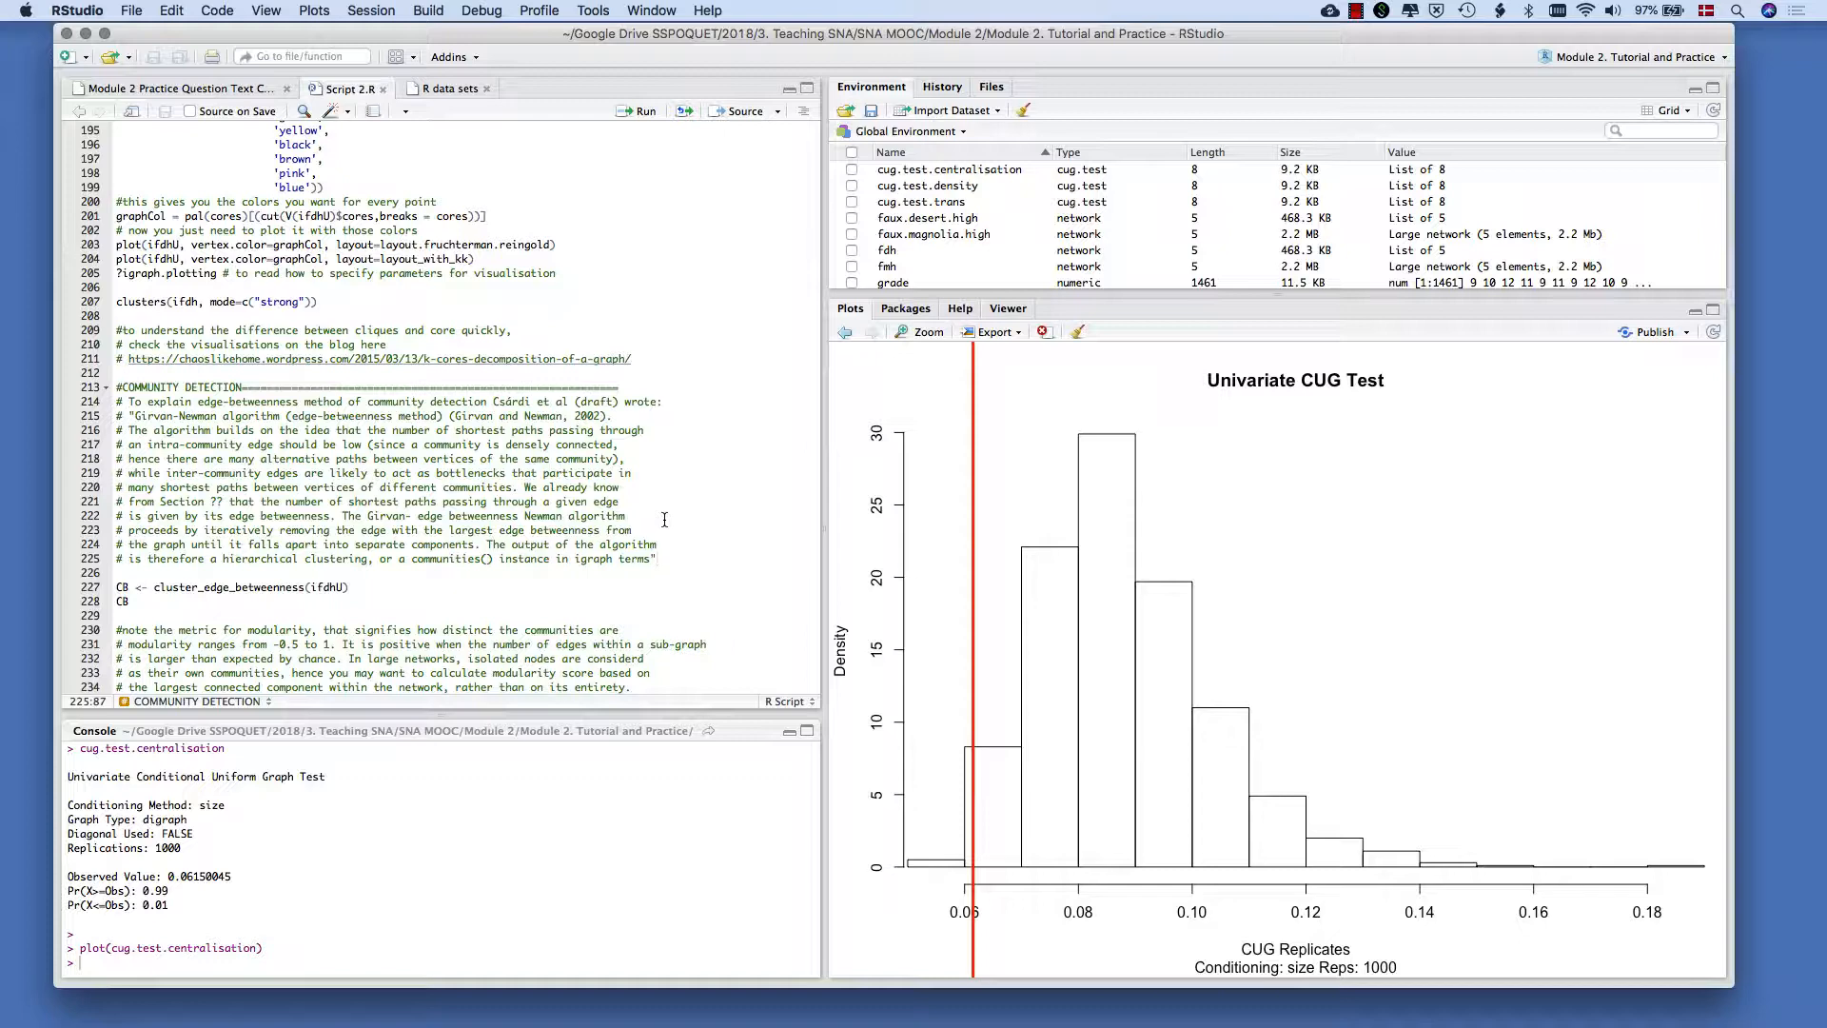
scroll(664, 519, up, 2)
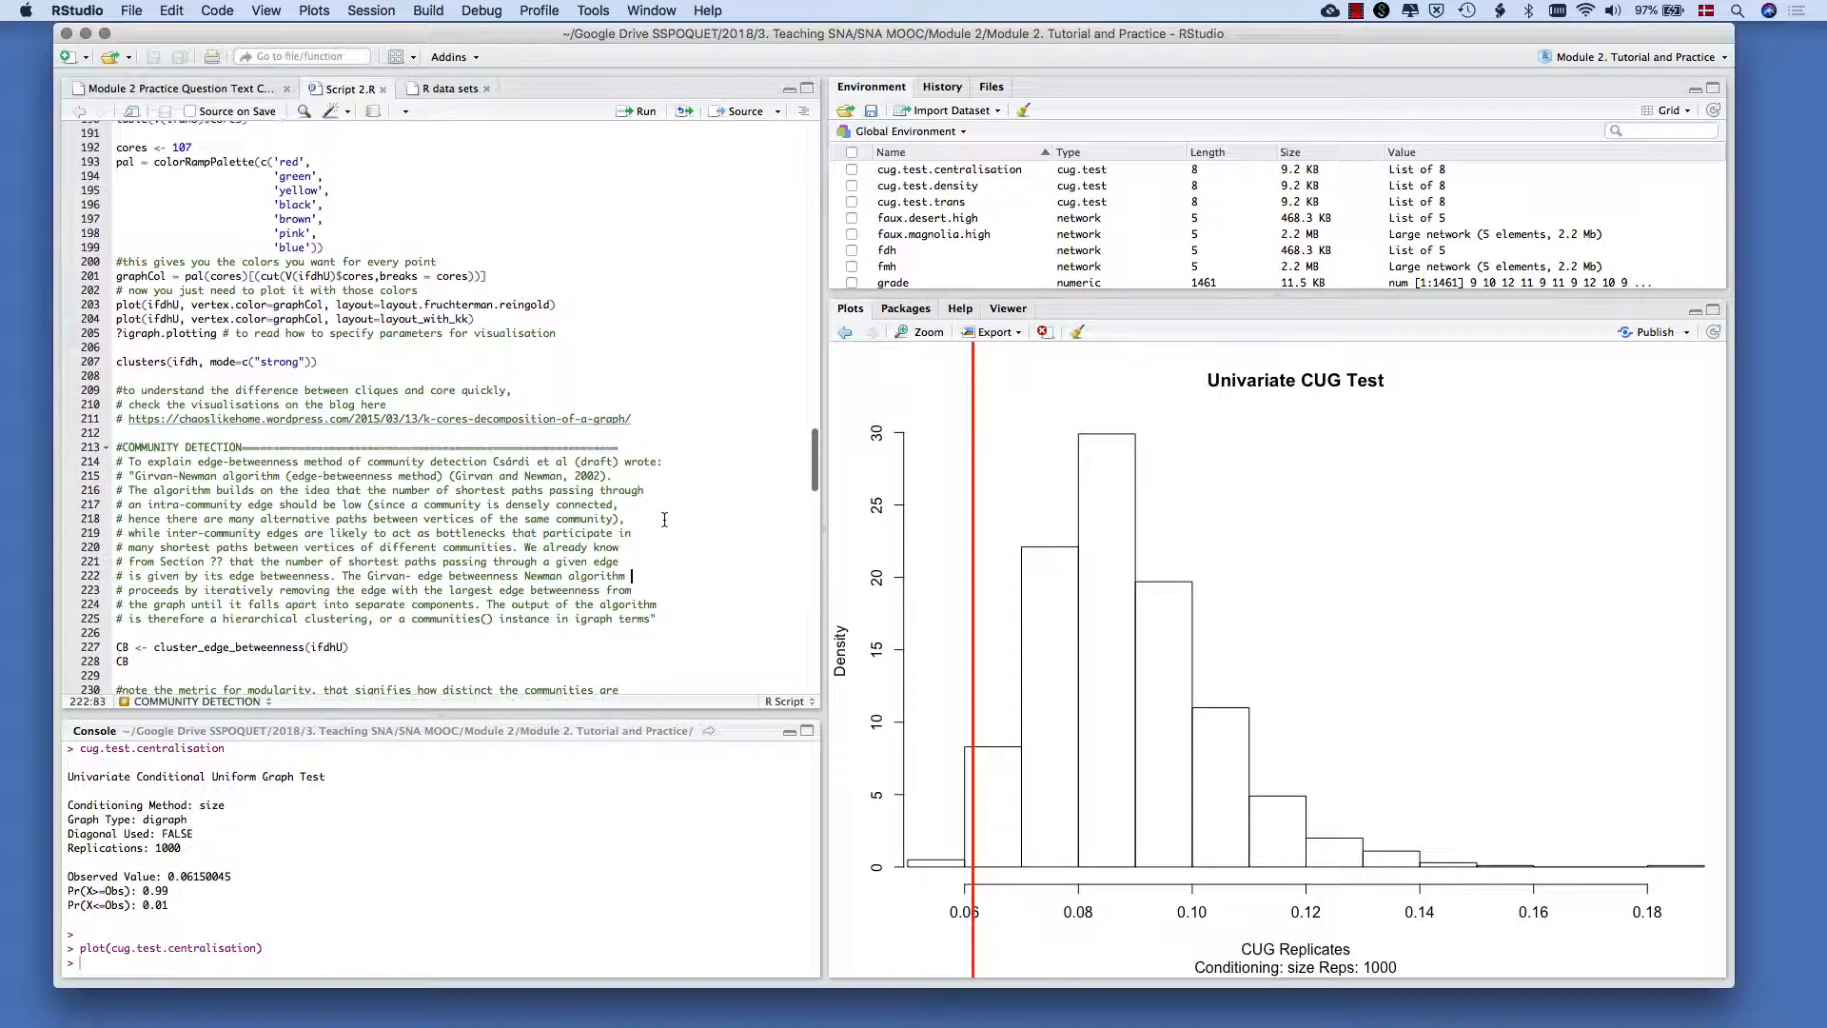
scroll(451, 476, up, 5)
scroll(450, 475, up, 5)
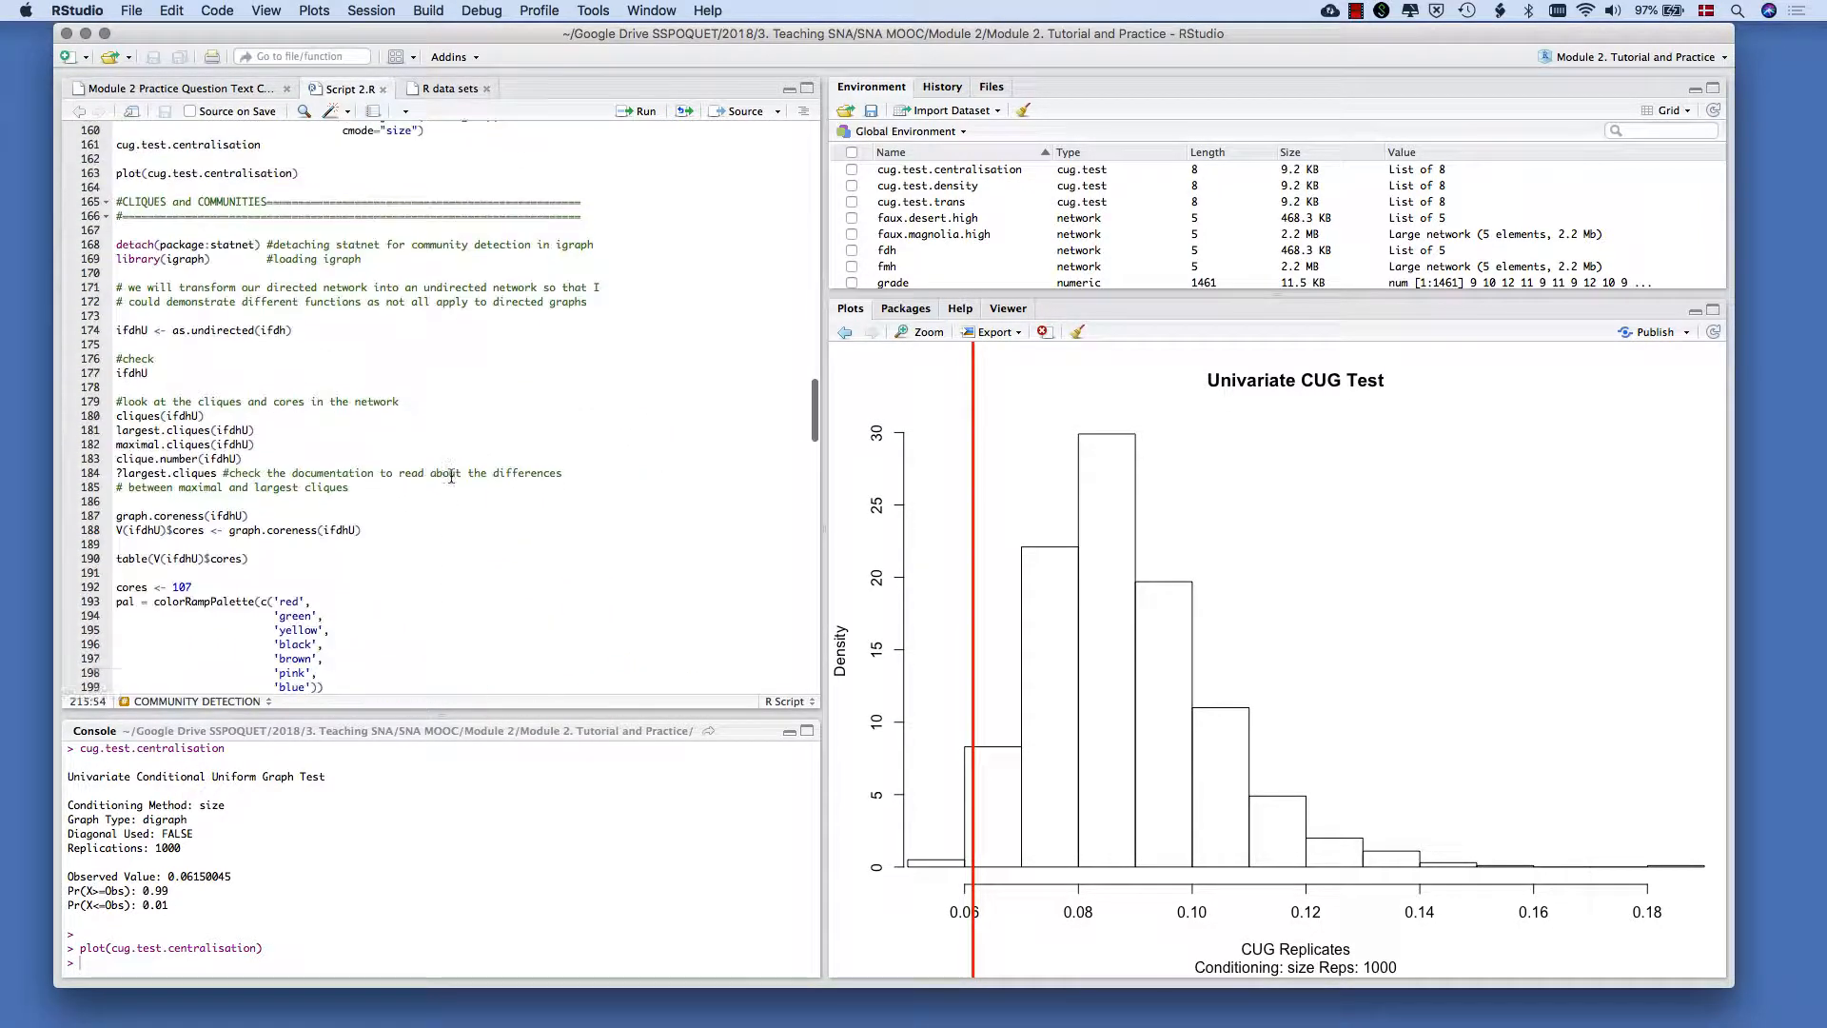
click(450, 478)
scroll(368, 411, down, 3)
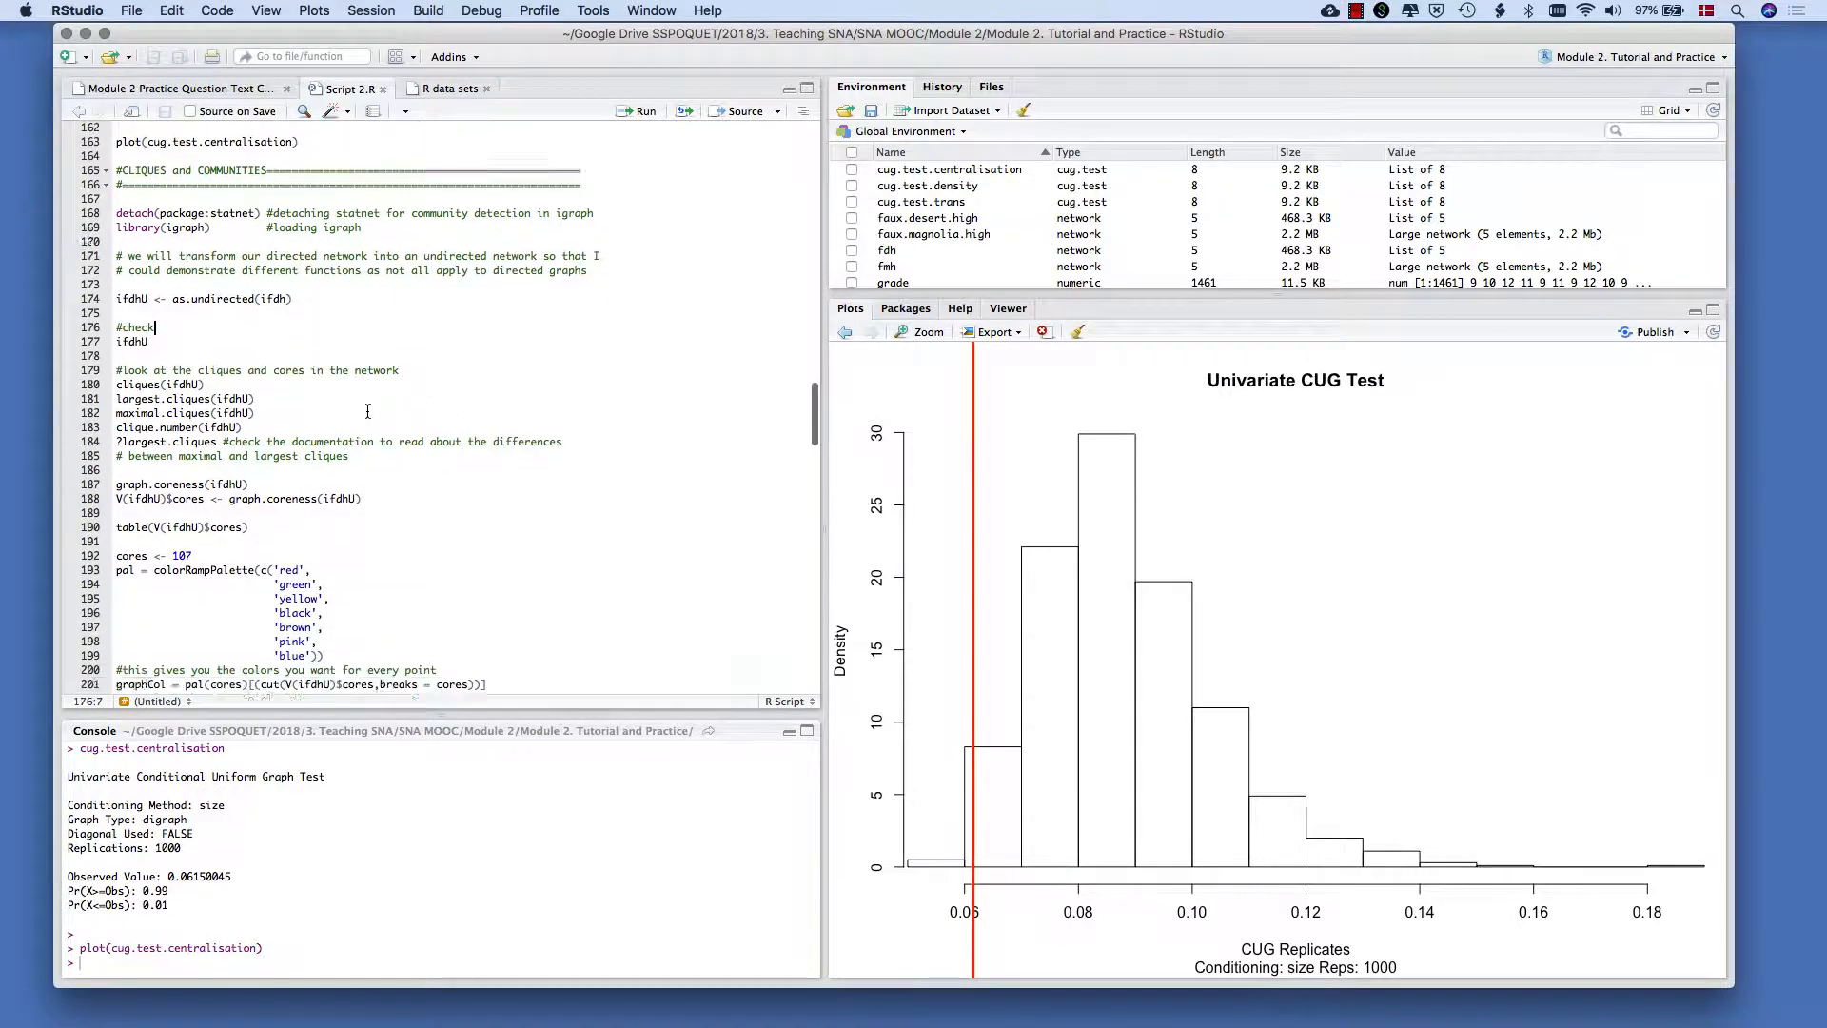
click(367, 411)
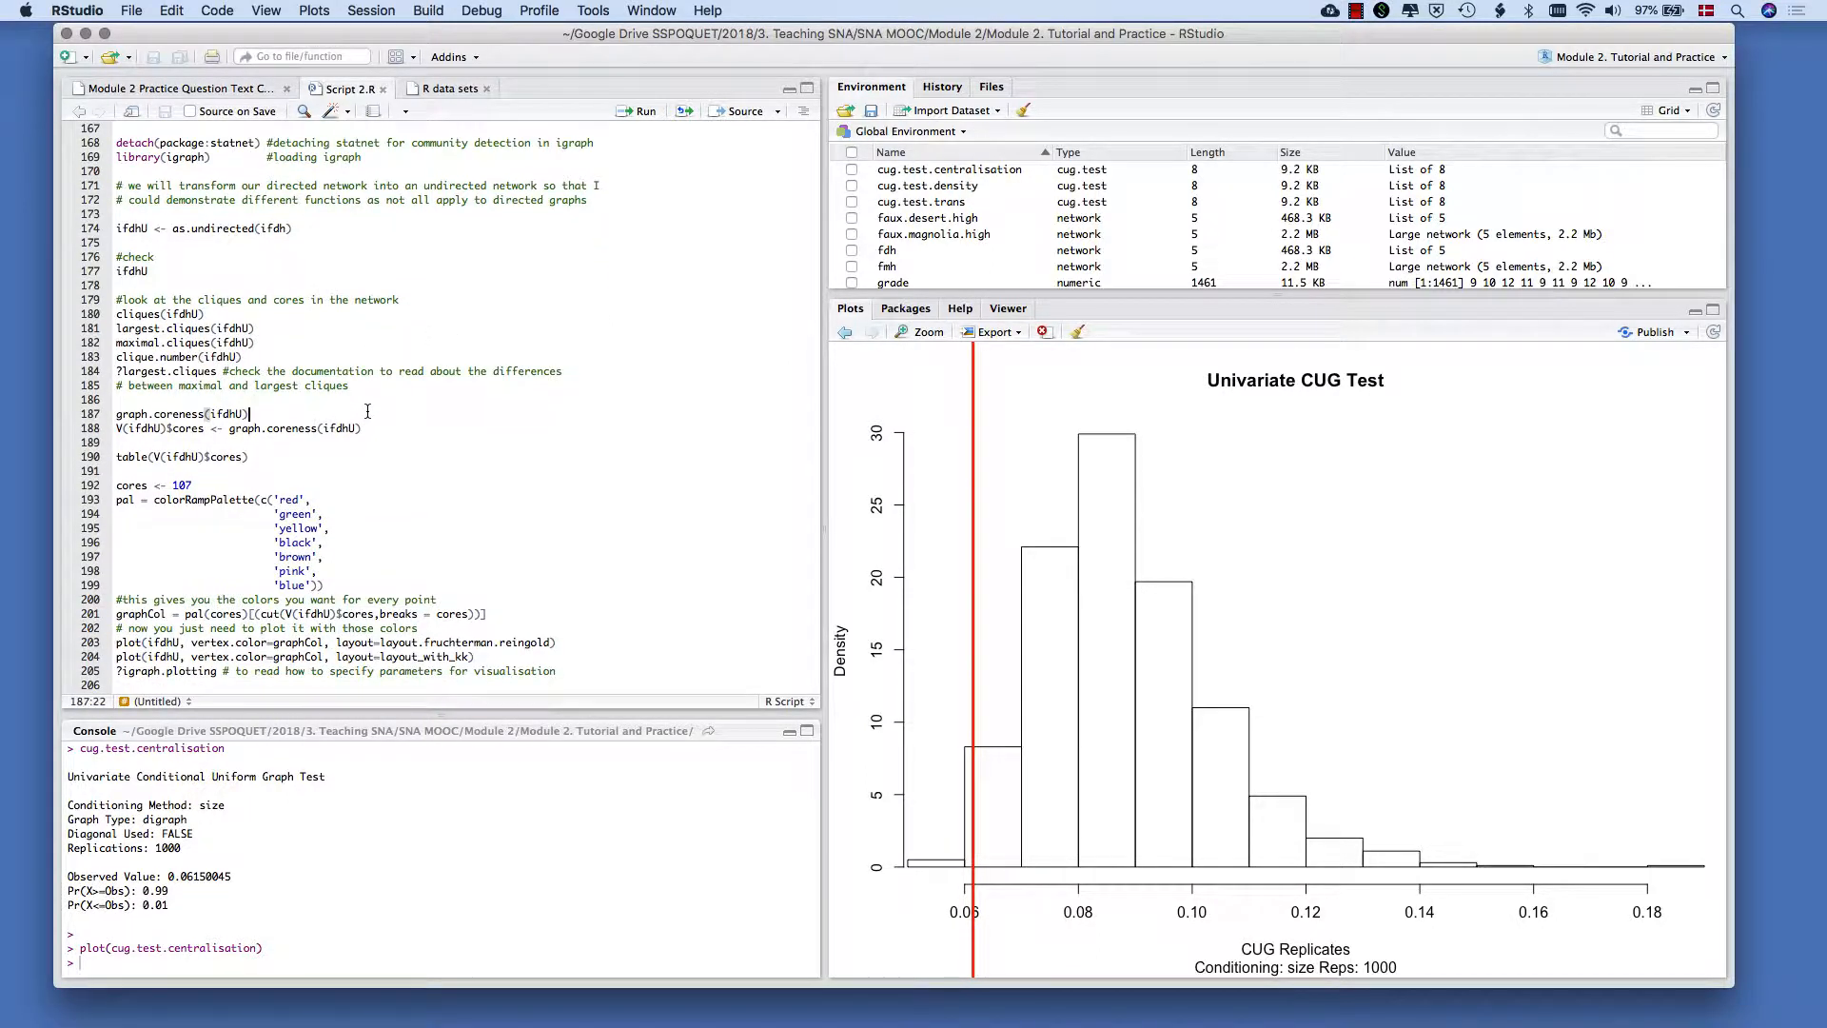
key(Down)
key(Down)
key(super+alt+2)
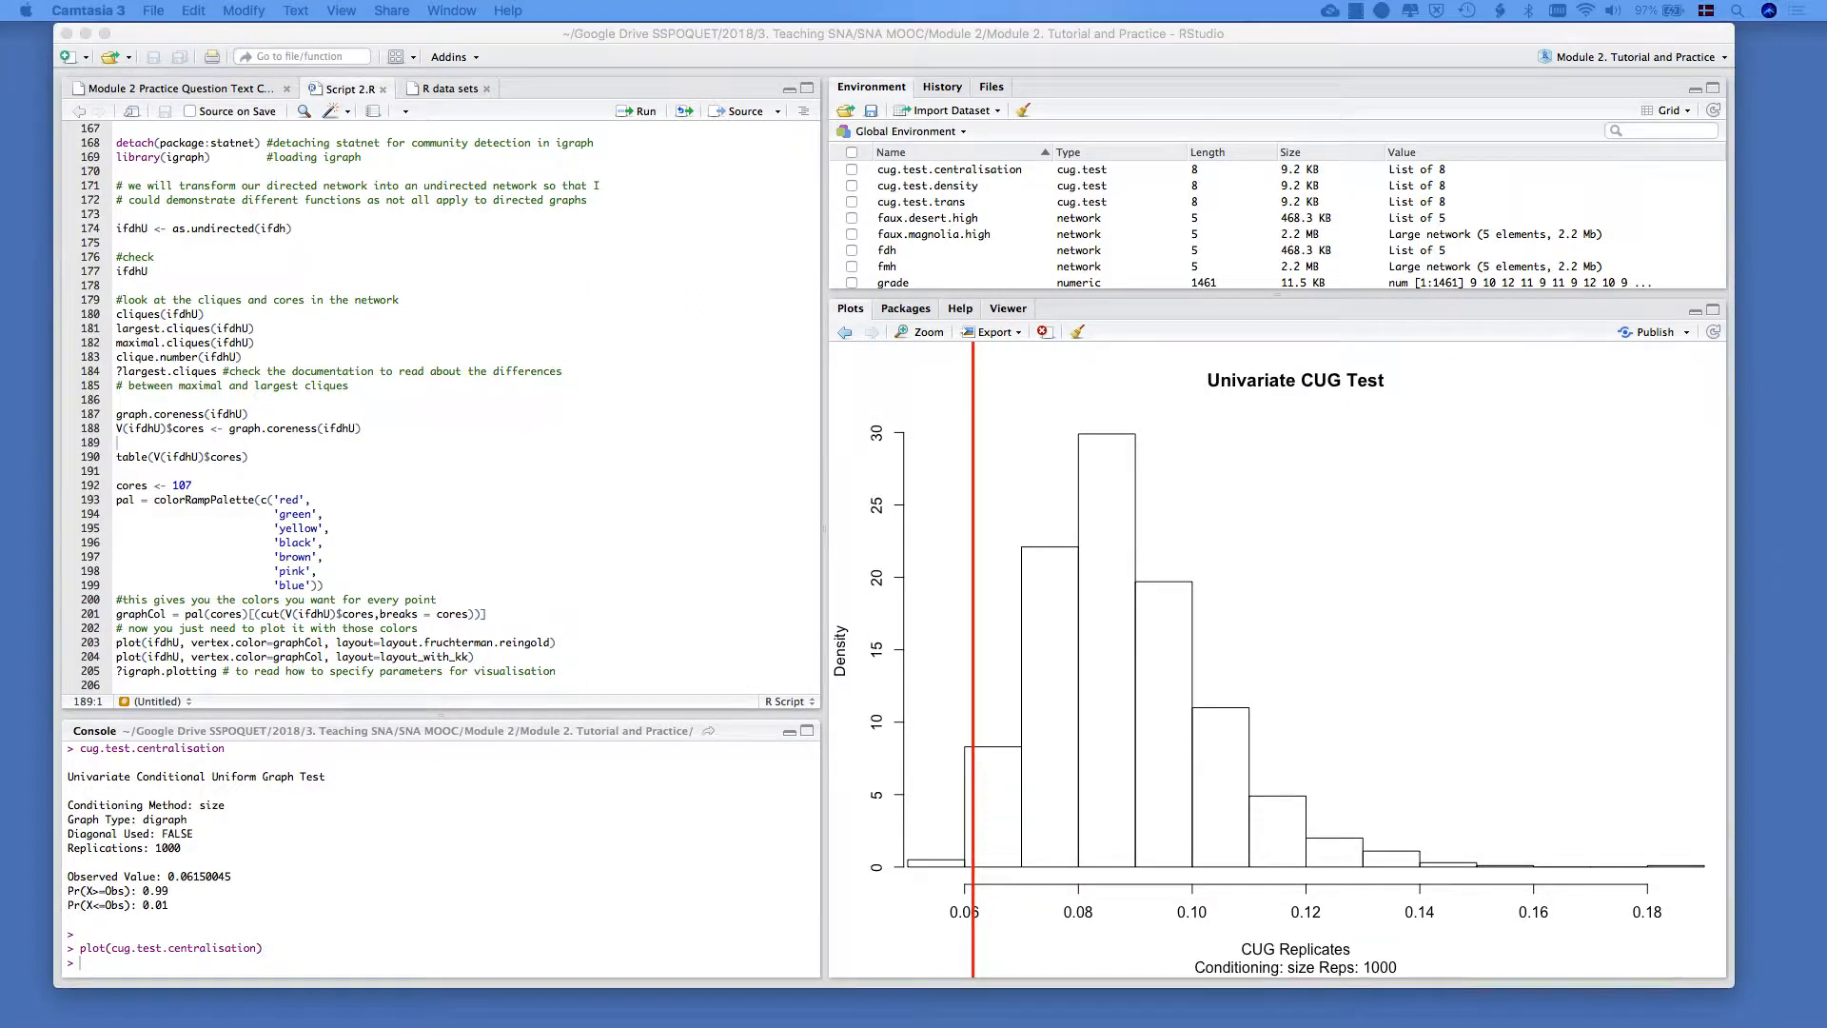